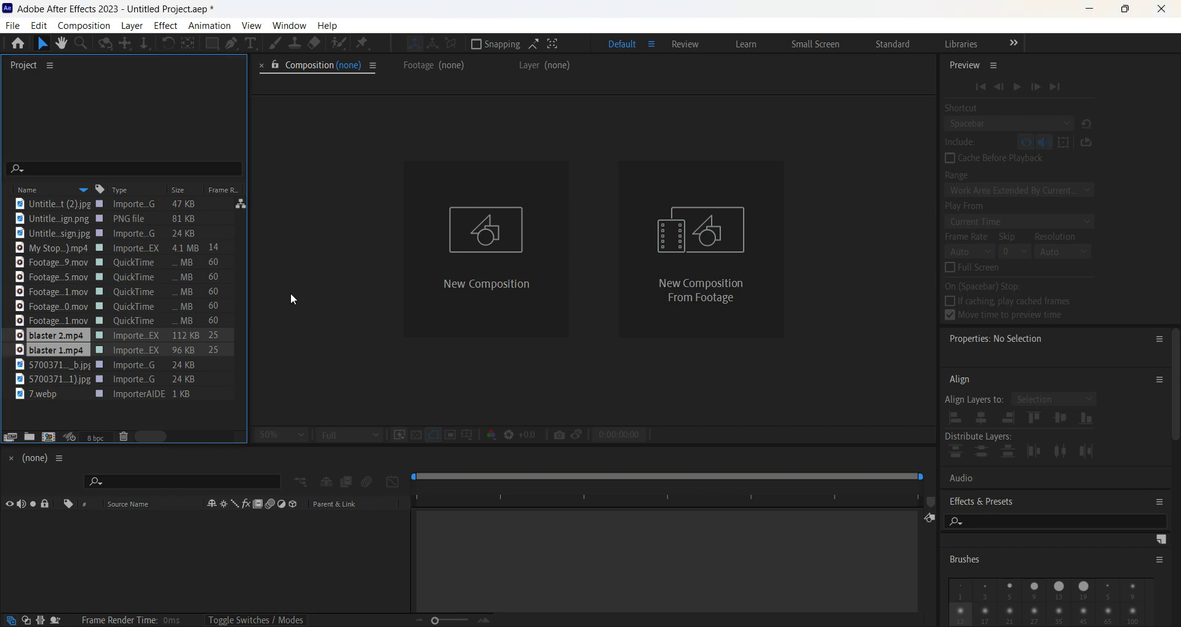
Step: Drop the My Stop Motion Movie mp4 into the empty Timeline to create a 30 fps composition
left_click(78, 259)
left_click(61, 247)
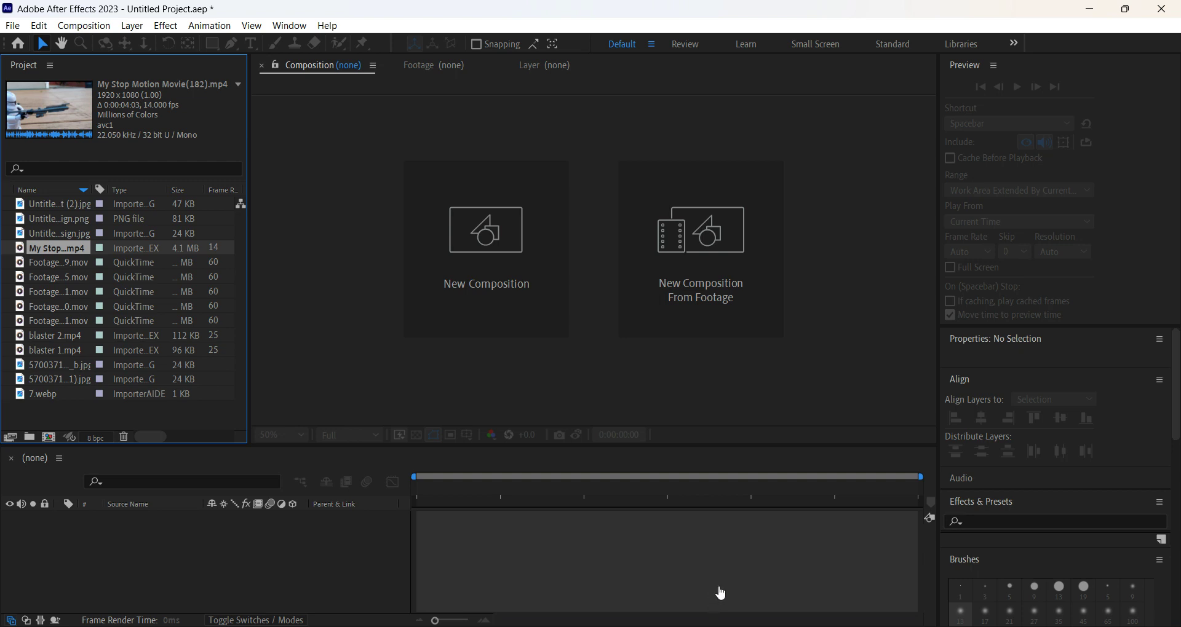
left_click_drag(38, 256, 429, 579)
left_click_drag(429, 538, 429, 538)
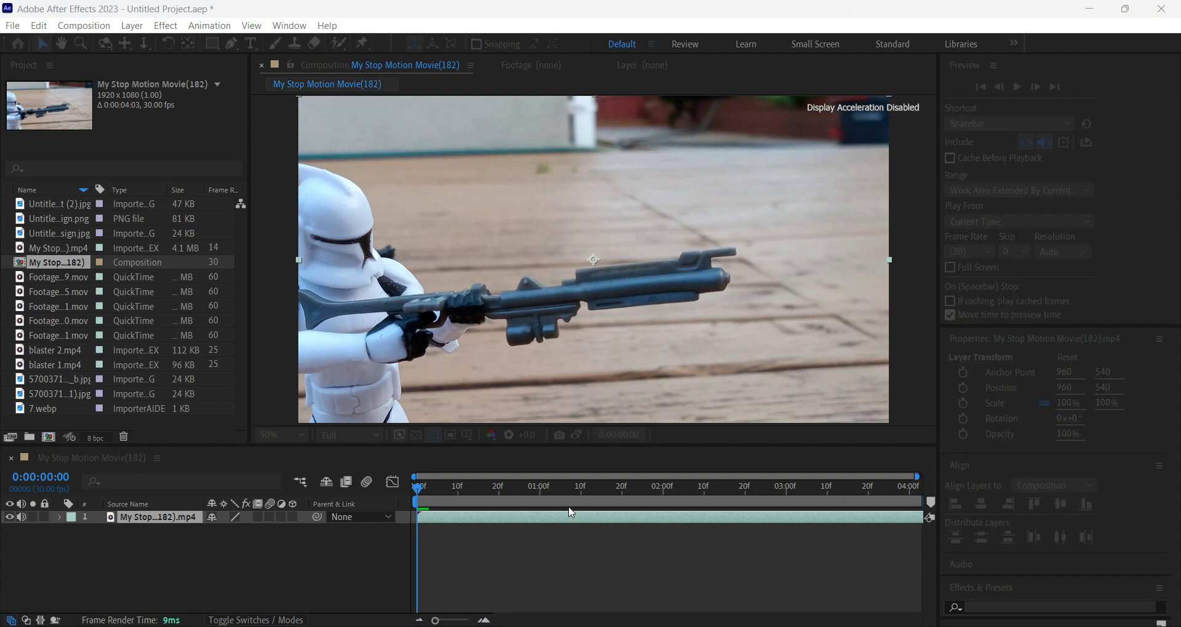
Step: Preview the stop-motion clip by zooming the timeline in and out and scrubbing through it
left_click(72, 232)
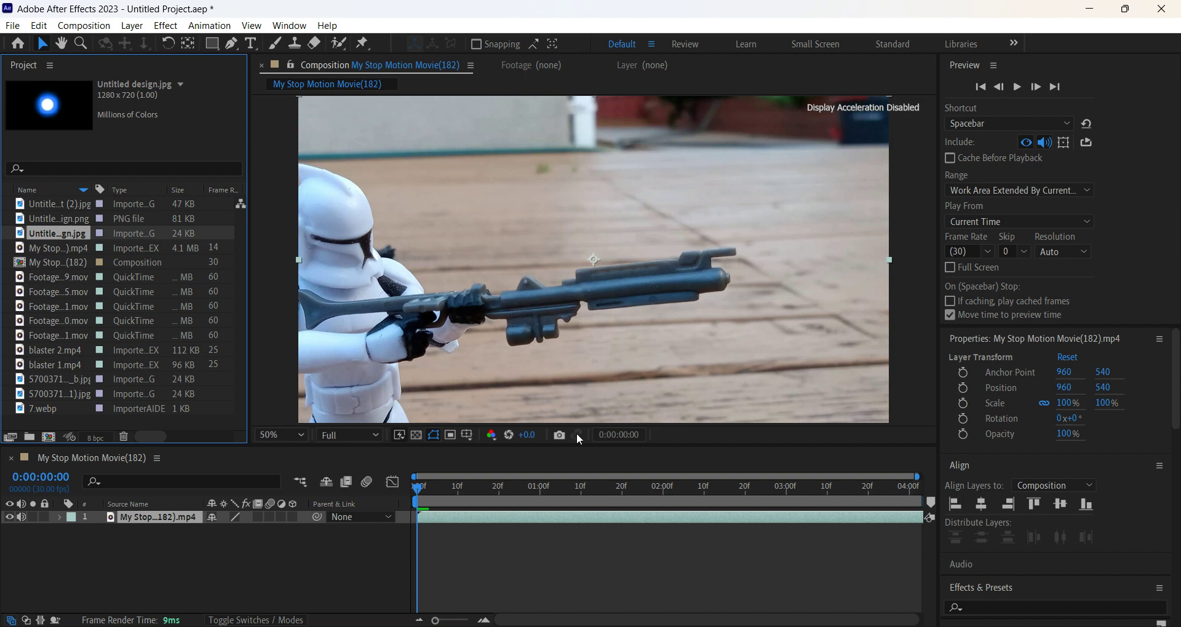
left_click(583, 542)
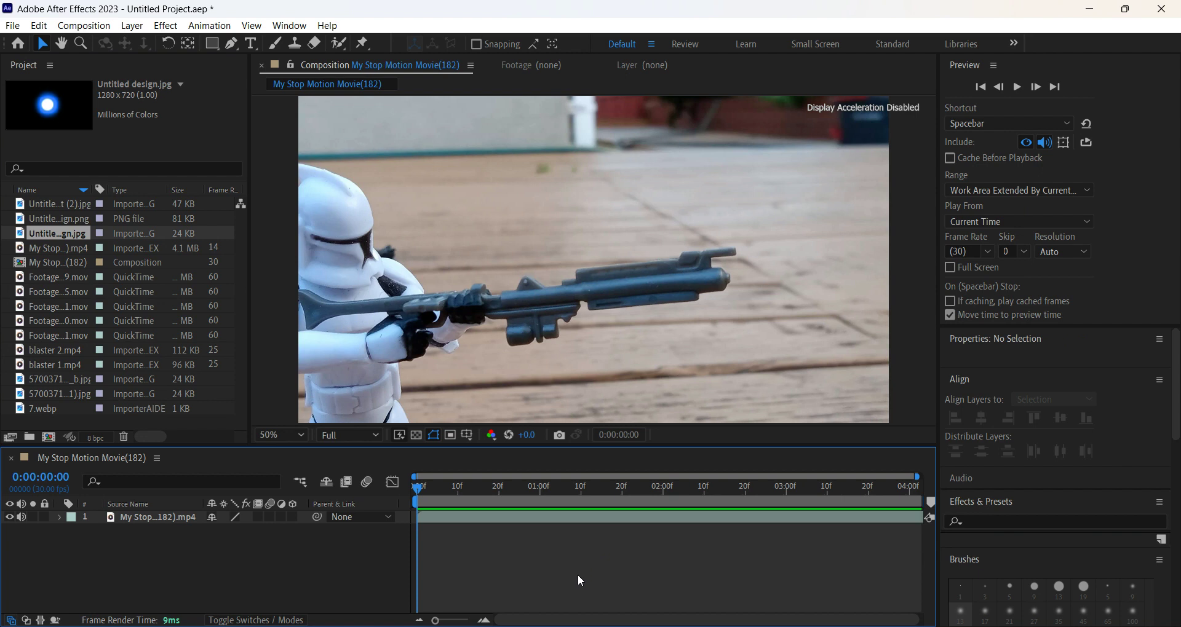
scroll(499, 385, "down", 4)
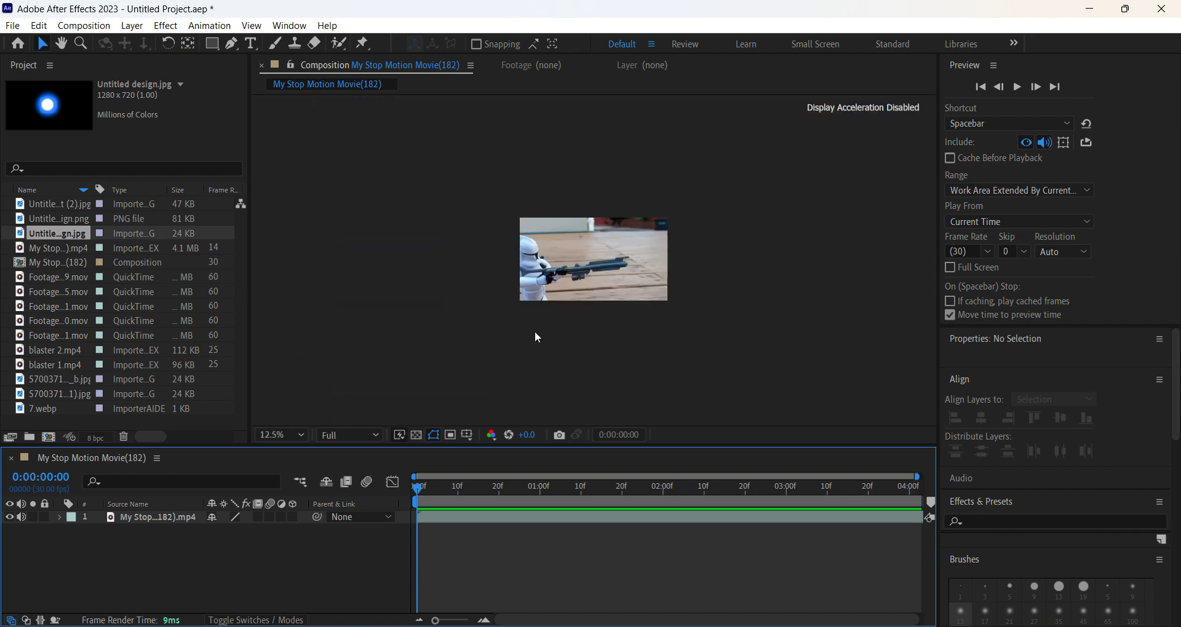
scroll(563, 301, "up", 2)
scroll(564, 302, "up", 2)
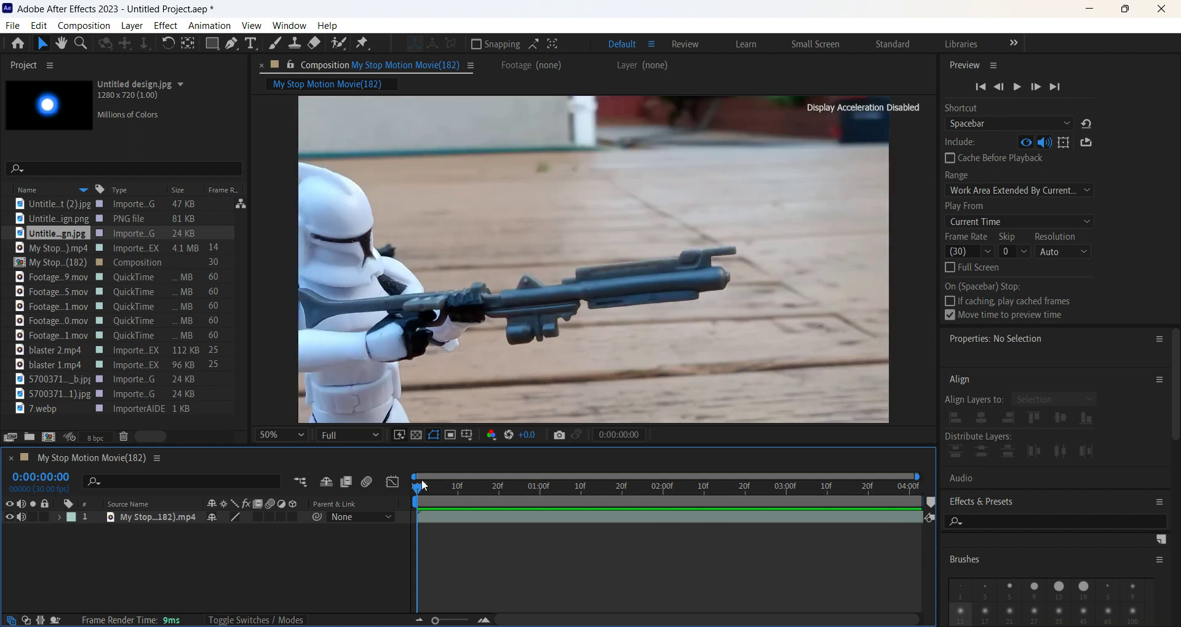
left_click_drag(914, 474, 472, 476)
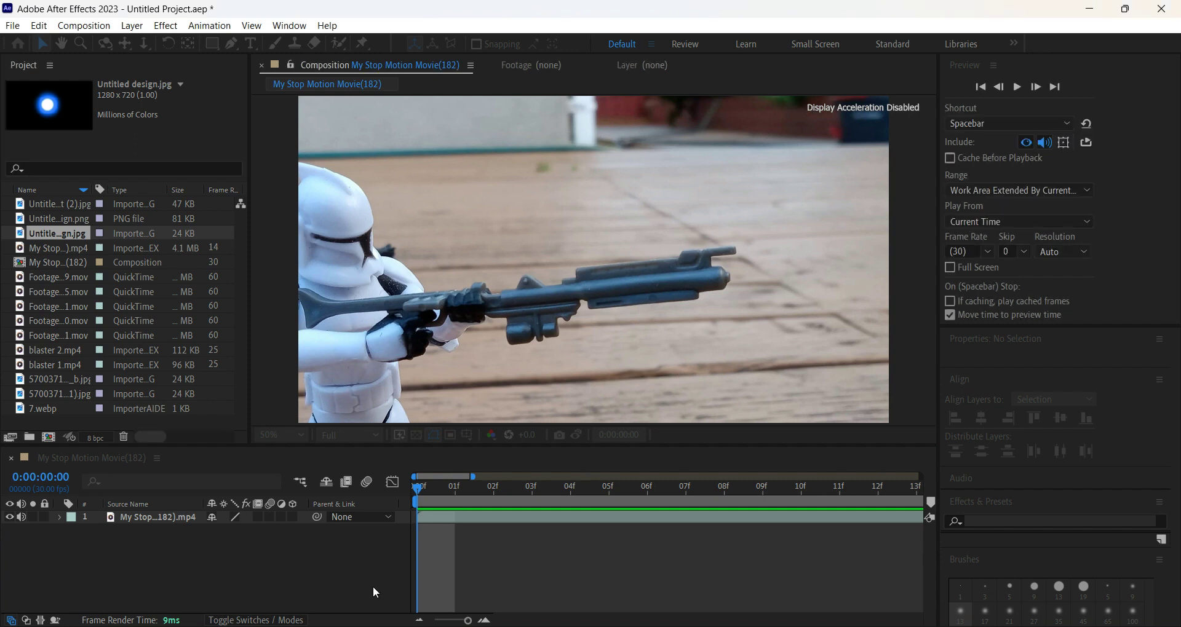
left_click_drag(477, 477, 920, 476)
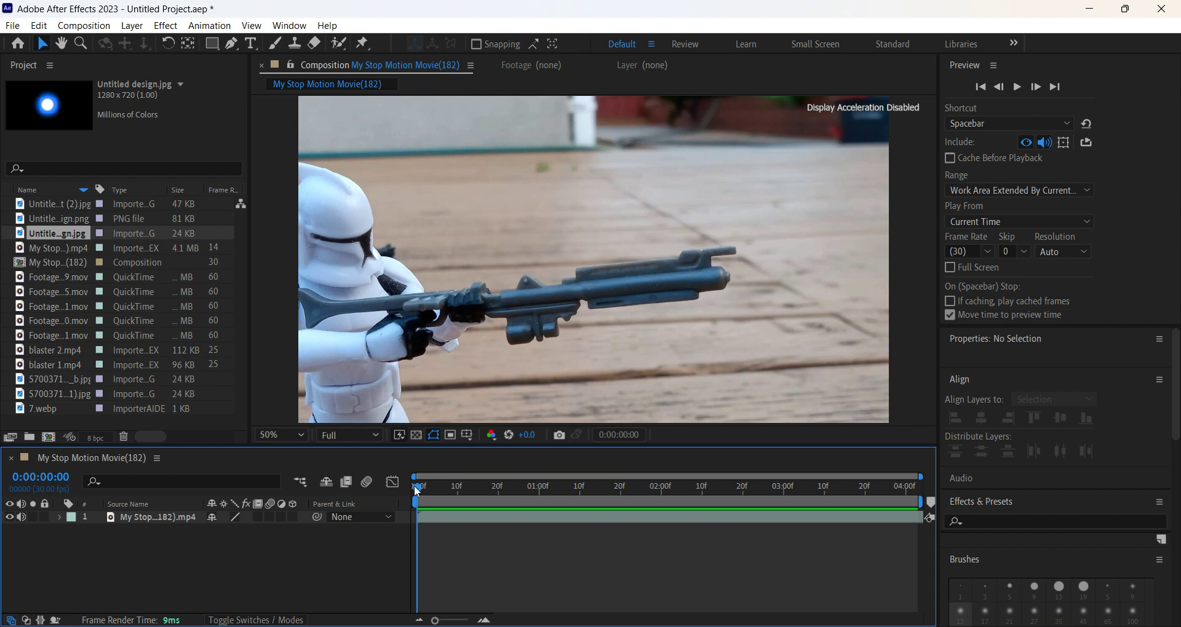
left_click_drag(417, 491, 313, 550)
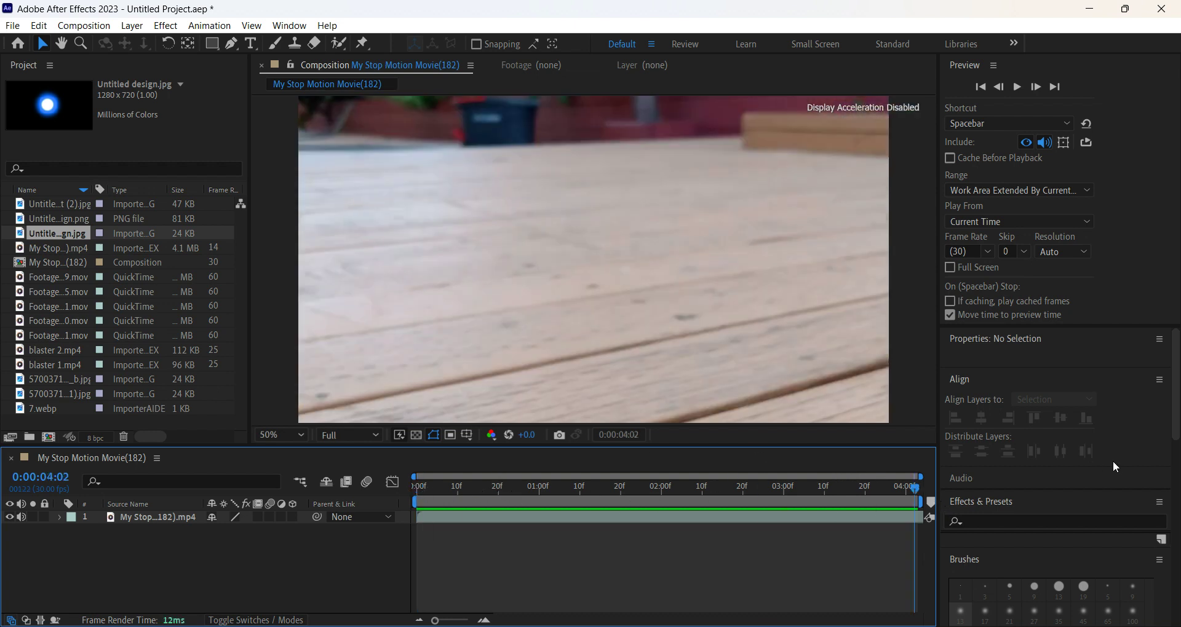
Step: Zoom the timeline into frames 0–13f with the playhead at 0:00:00:03
key("End")
scroll(874, 470, "up", 5)
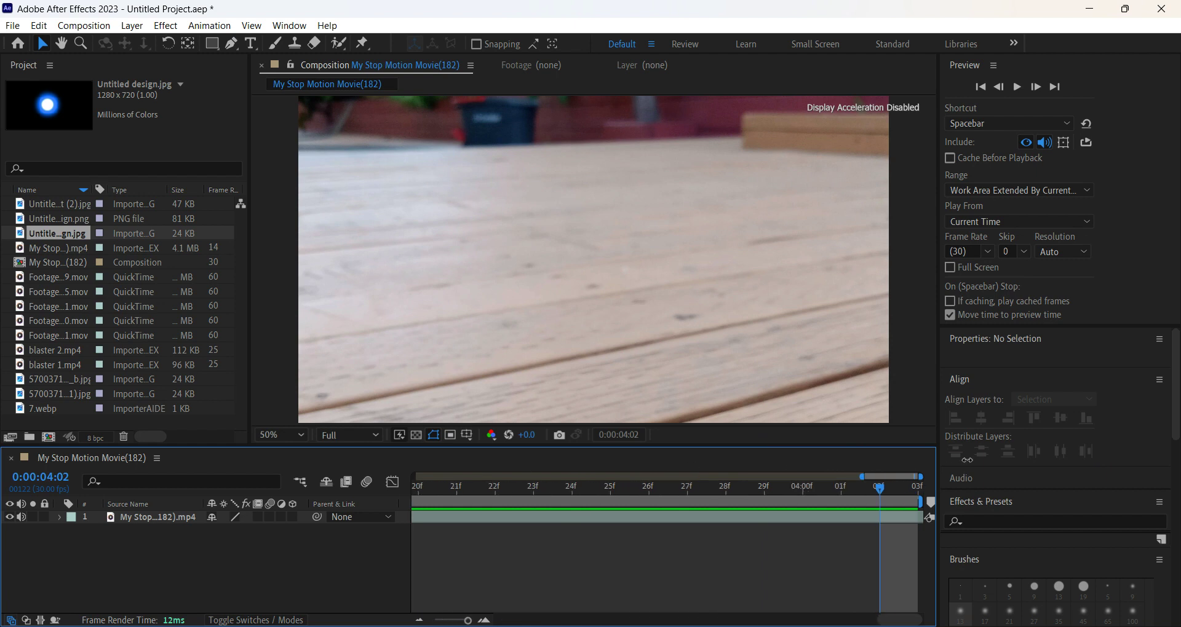
scroll(875, 470, "down", 5)
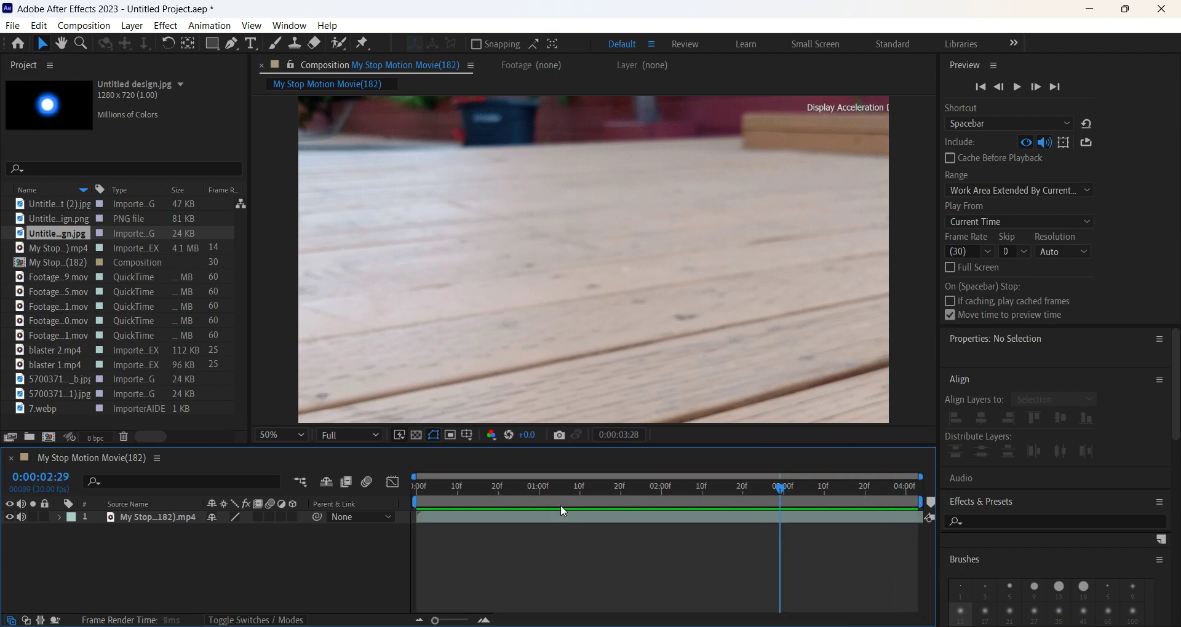
key("Home")
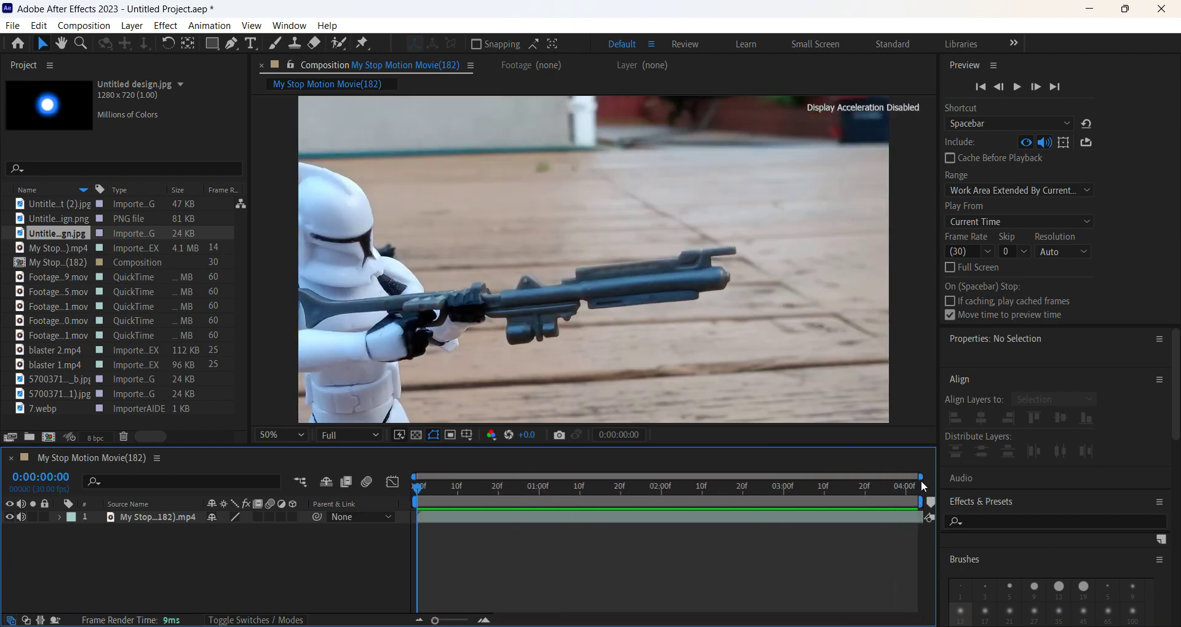
left_click_drag(921, 478, 532, 490)
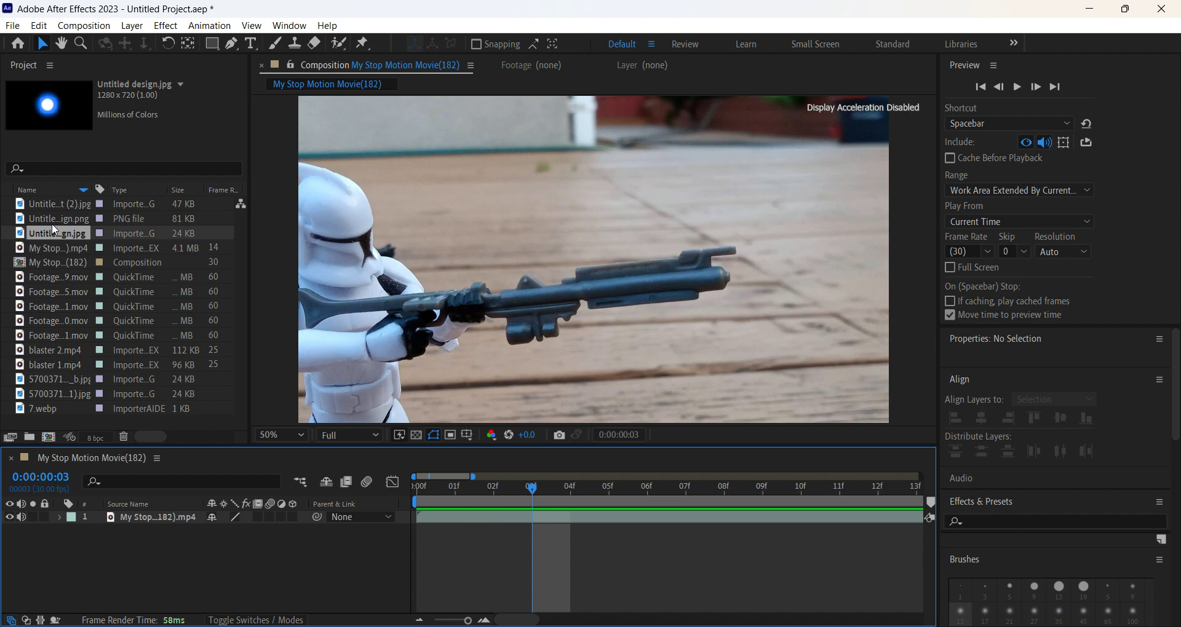
Step: Add Untitled design.jpg at frame 3 with the Screen blend mode
left_click_drag(51, 233, 529, 510)
left_click(642, 254)
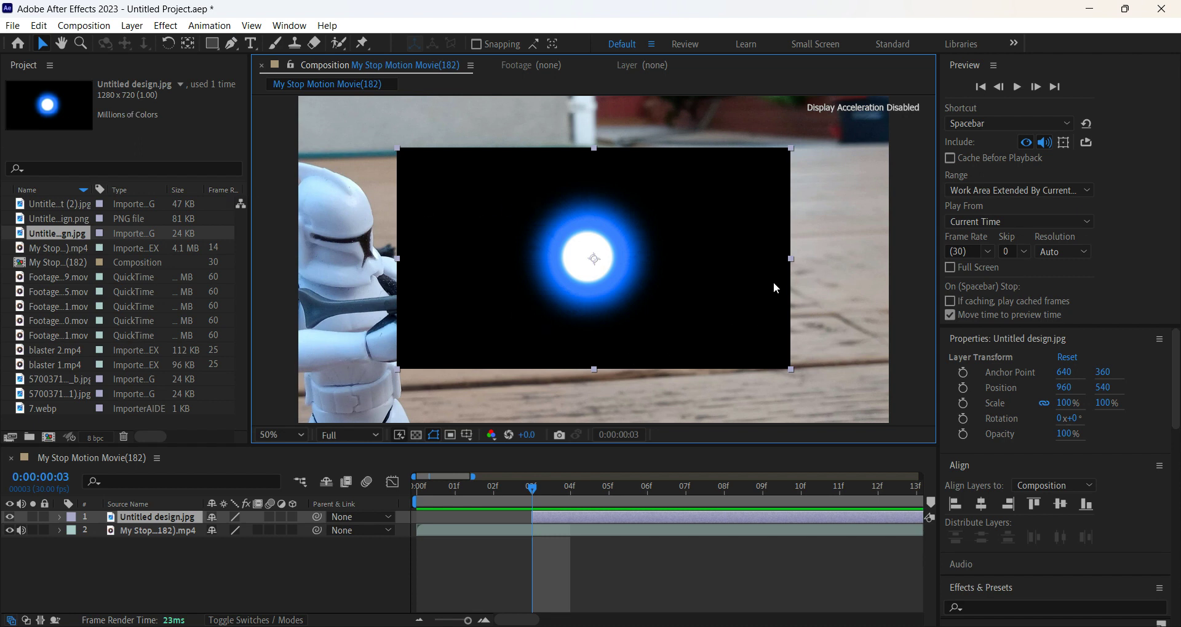
key("shift+equal")
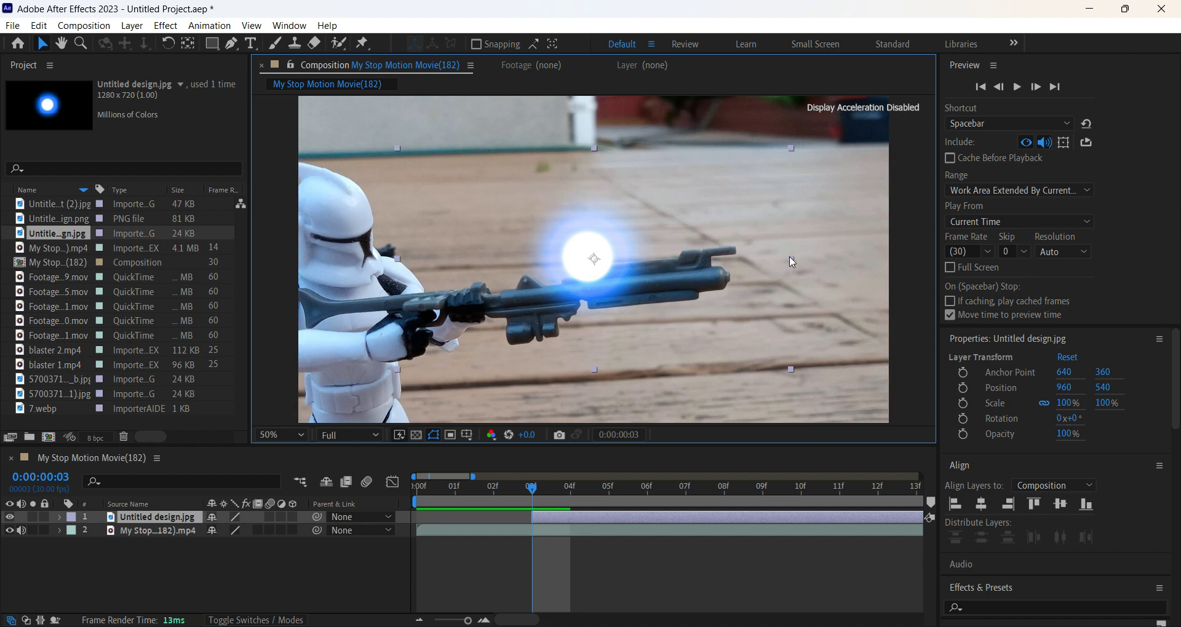
Step: Squash, enlarge, tilt and position the blue glow just past the blaster's muzzle tip
left_click_drag(787, 370, 782, 318)
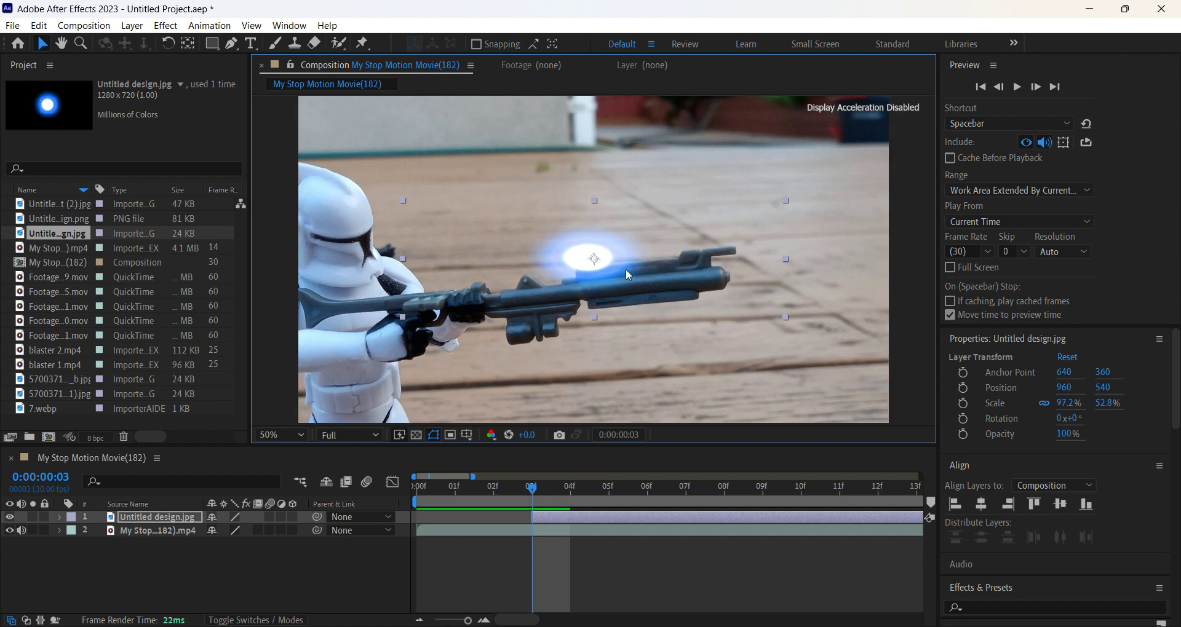
left_click_drag(625, 268, 740, 269)
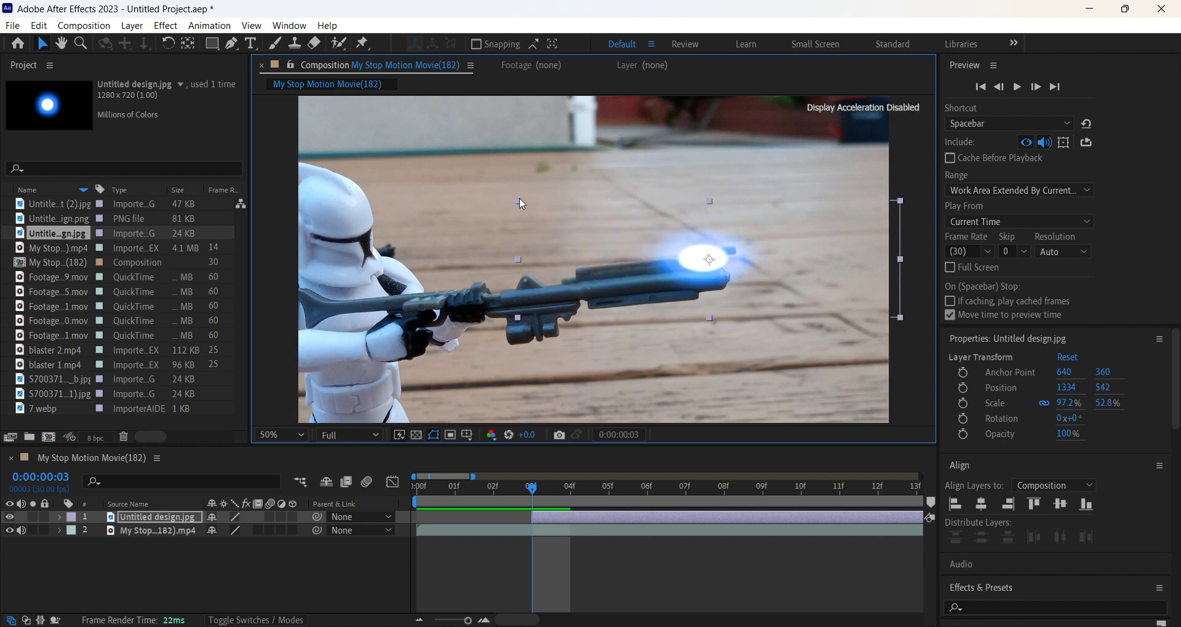
left_click_drag(518, 200, 463, 180)
left_click_drag(1072, 425, 1066, 421)
left_click_drag(674, 273, 731, 288)
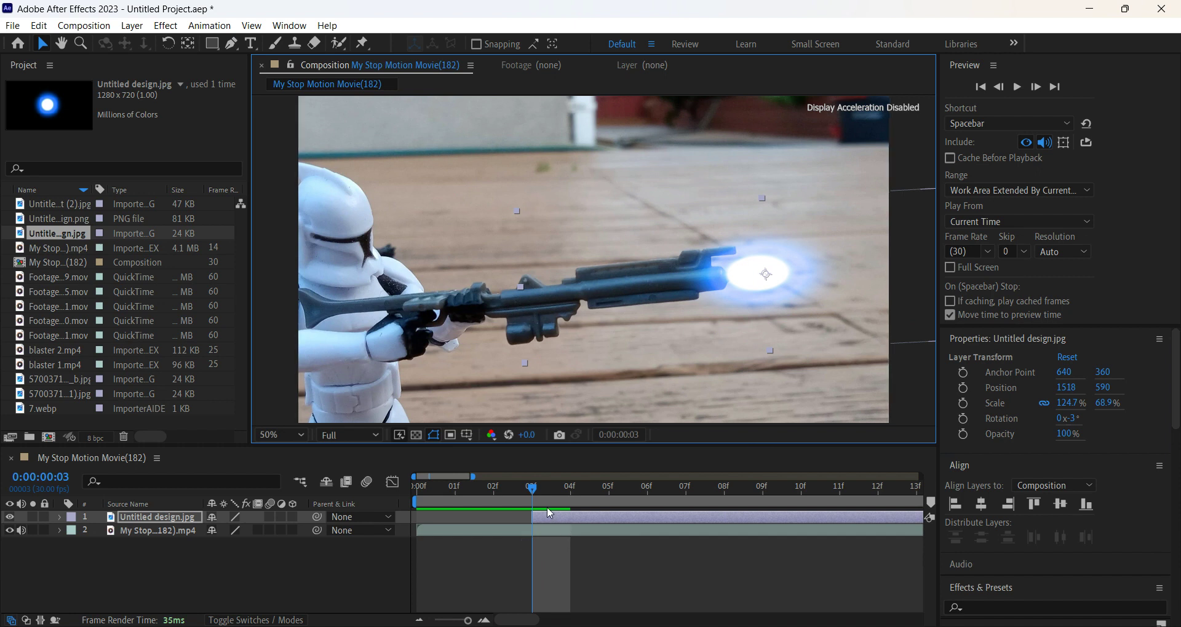
Step: Trim the glow layer's out point at 04f, then return the playhead to 03f
left_click_drag(534, 488, 572, 496)
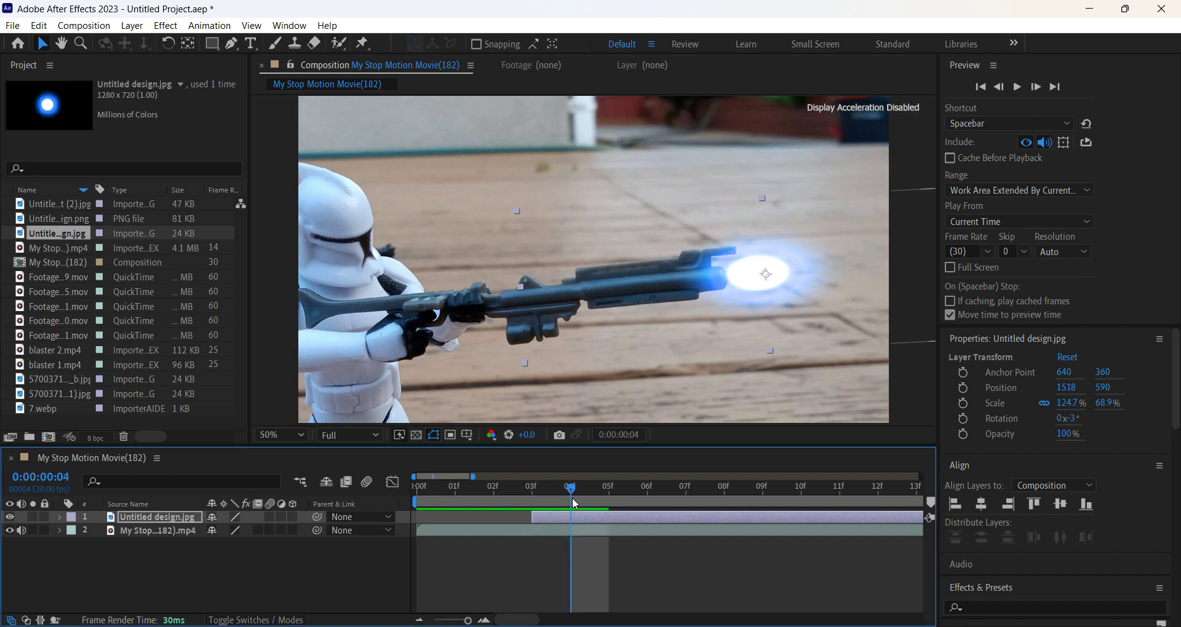
key("alt+]")
left_click(581, 538)
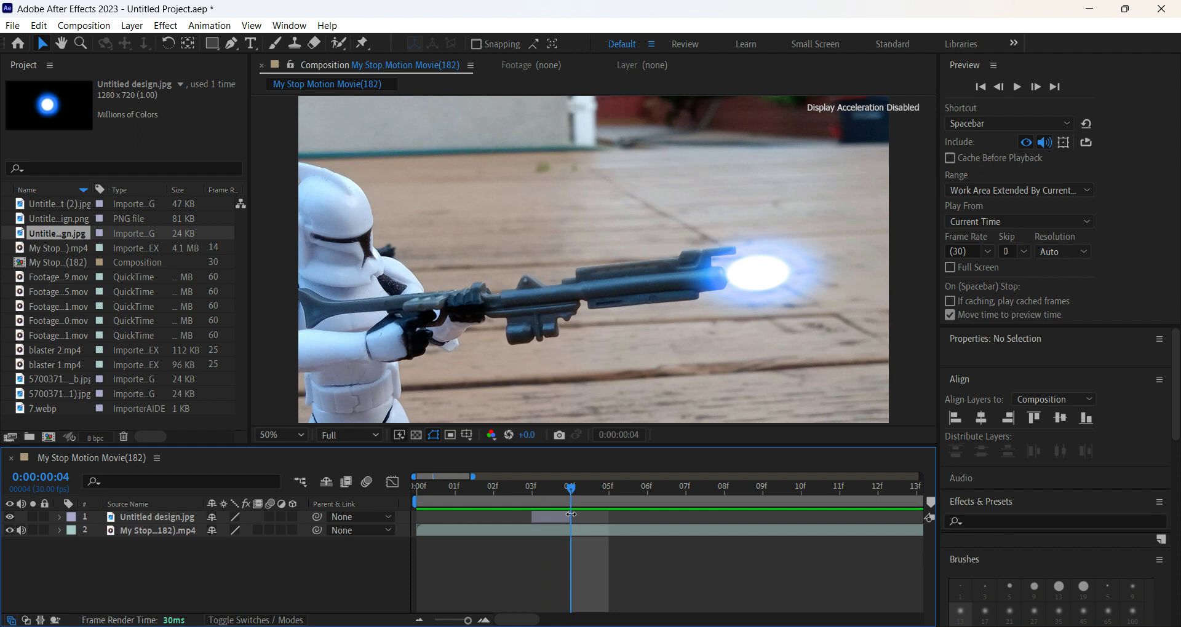
left_click_drag(571, 487, 534, 488)
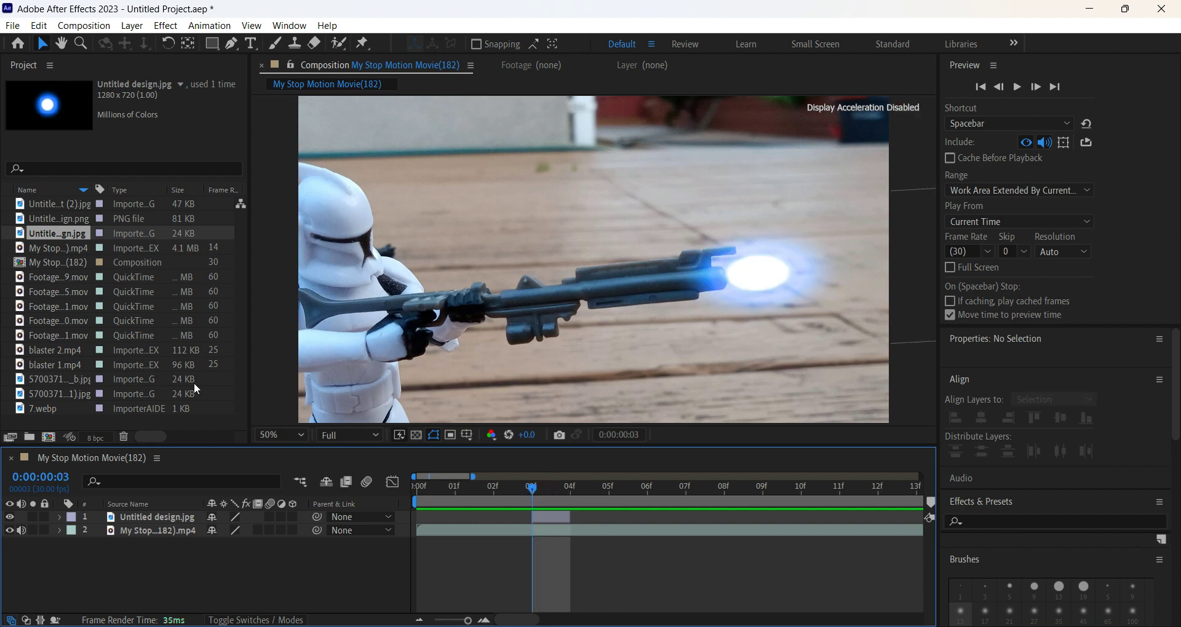
Step: Browse the bolt and glow images in the Project panel and select the blue bolt image
left_click(54, 373)
left_click(54, 392)
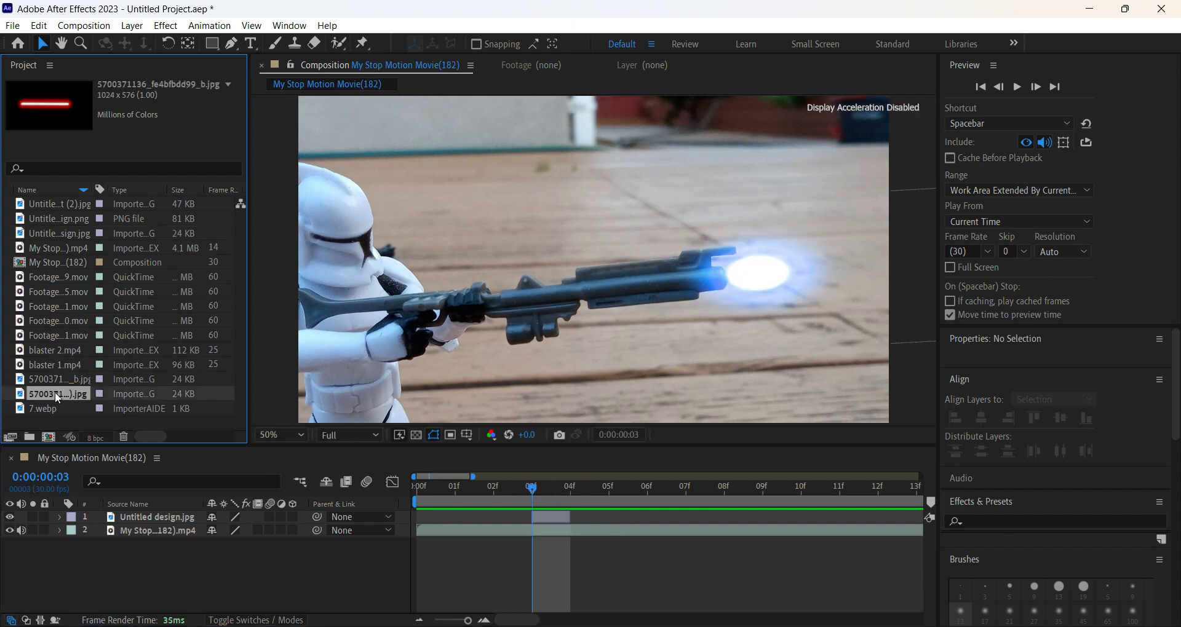
left_click(47, 246)
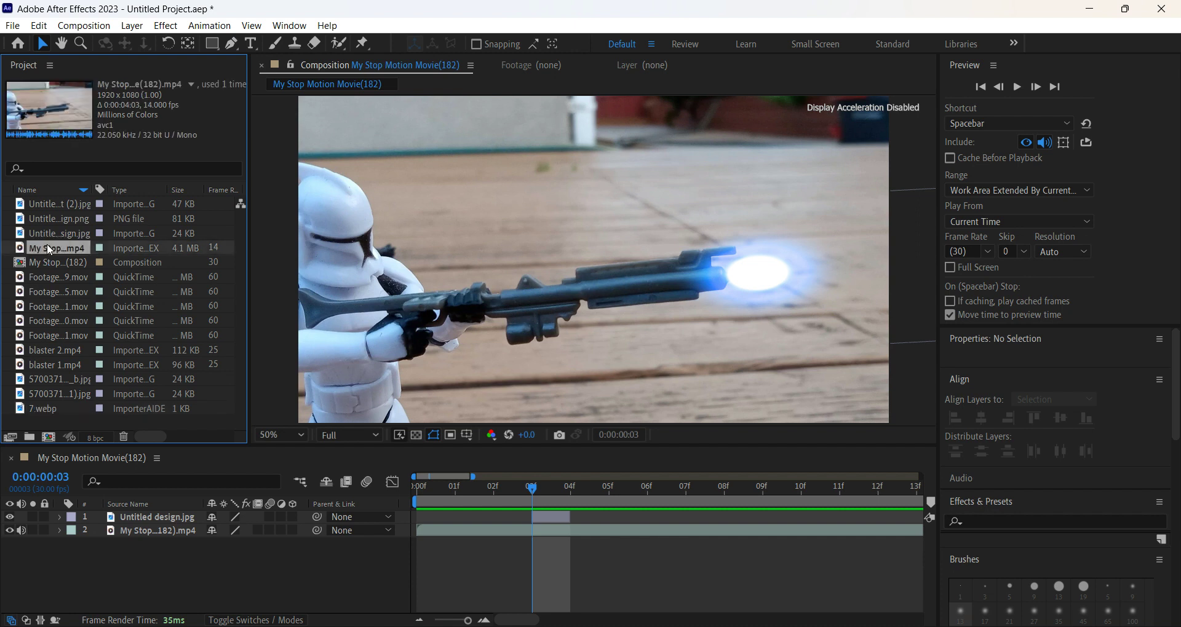
left_click(49, 278)
left_click(47, 234)
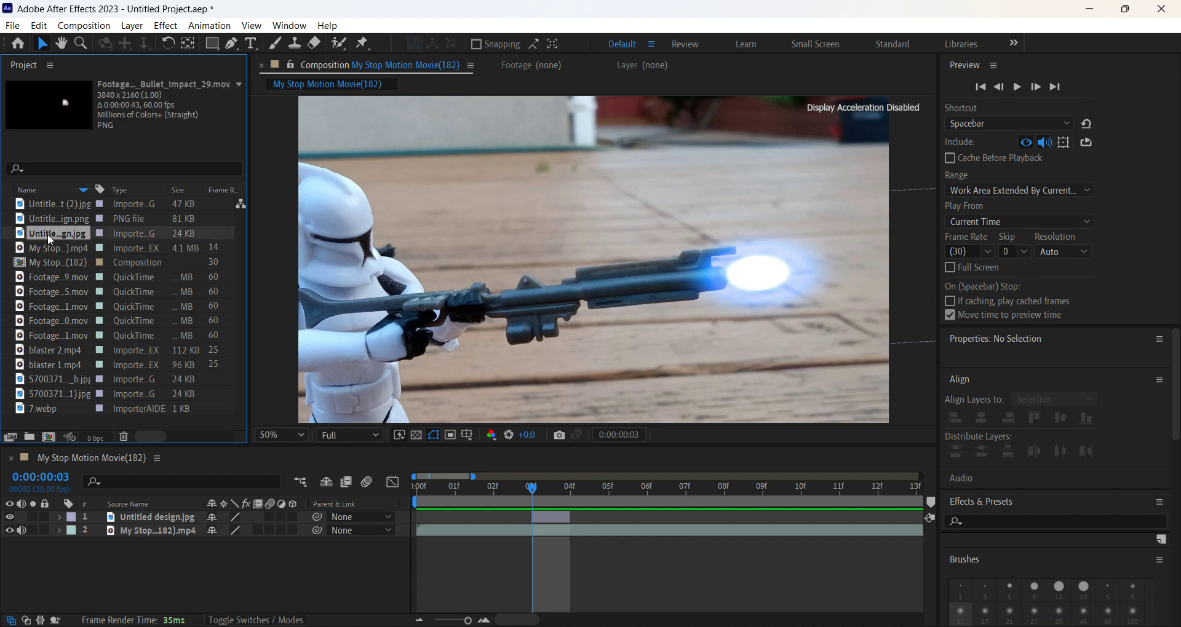
left_click(66, 200)
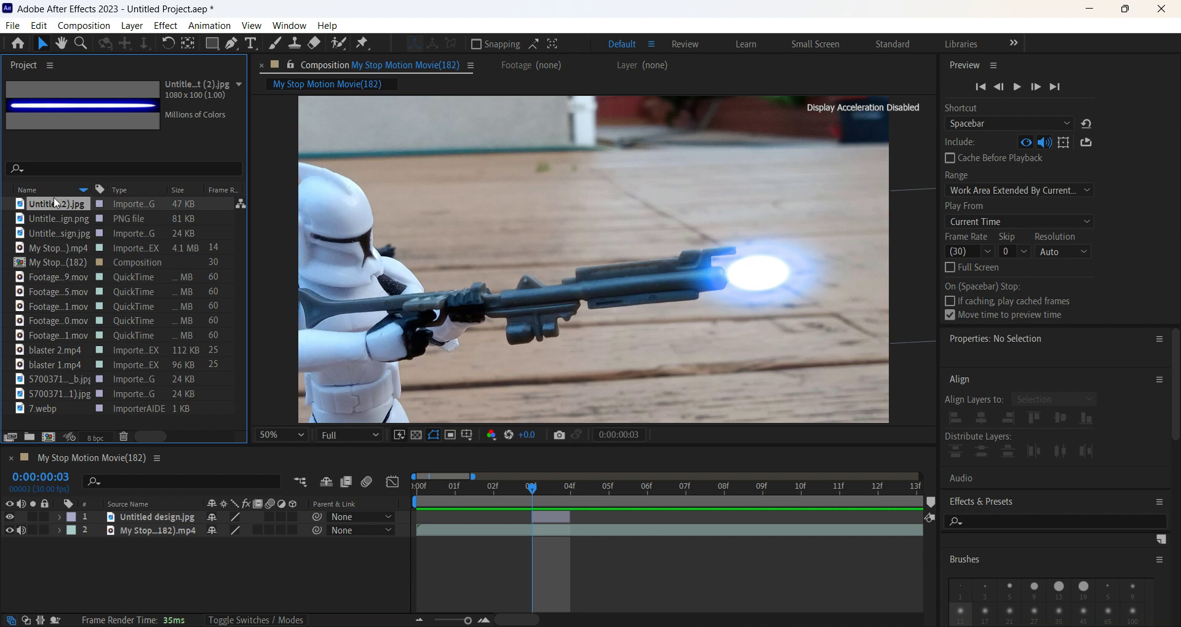
Step: Insert Untitled Project (2).jpg below the glow layer with Screen blending
left_click_drag(54, 204, 534, 526)
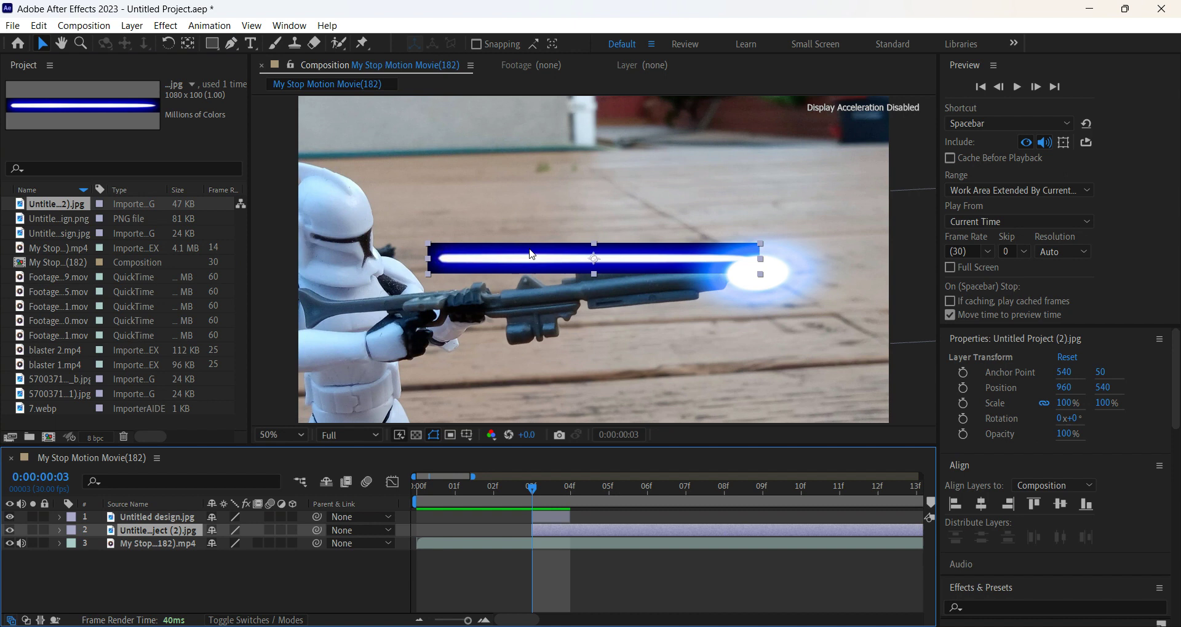
left_click(512, 256)
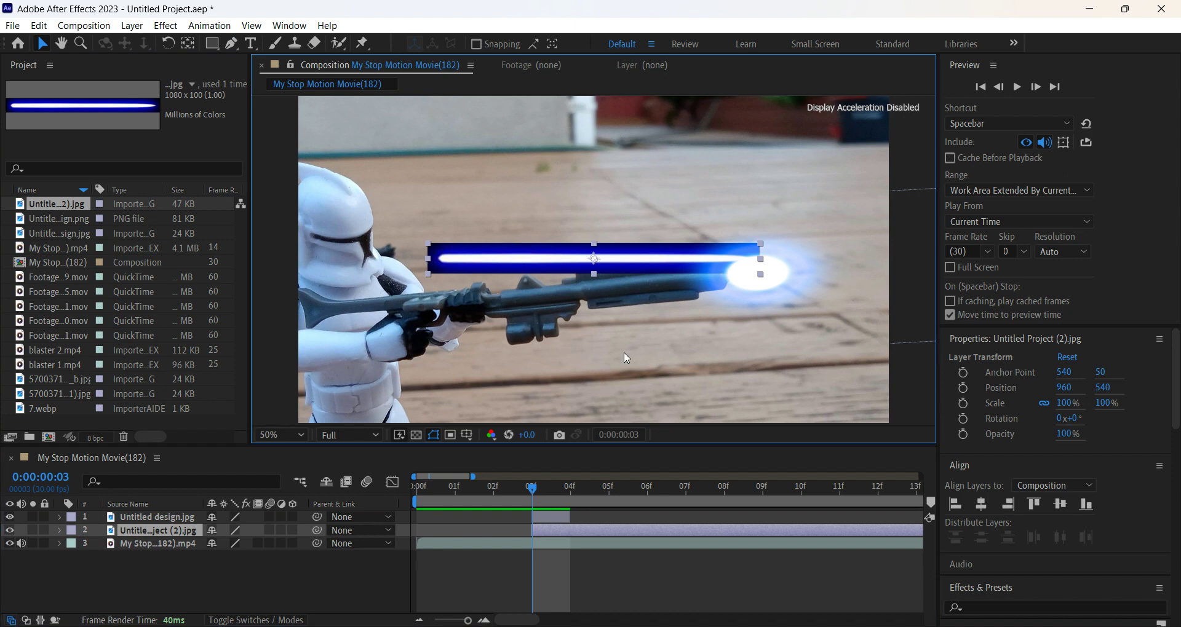
key("shift+equal")
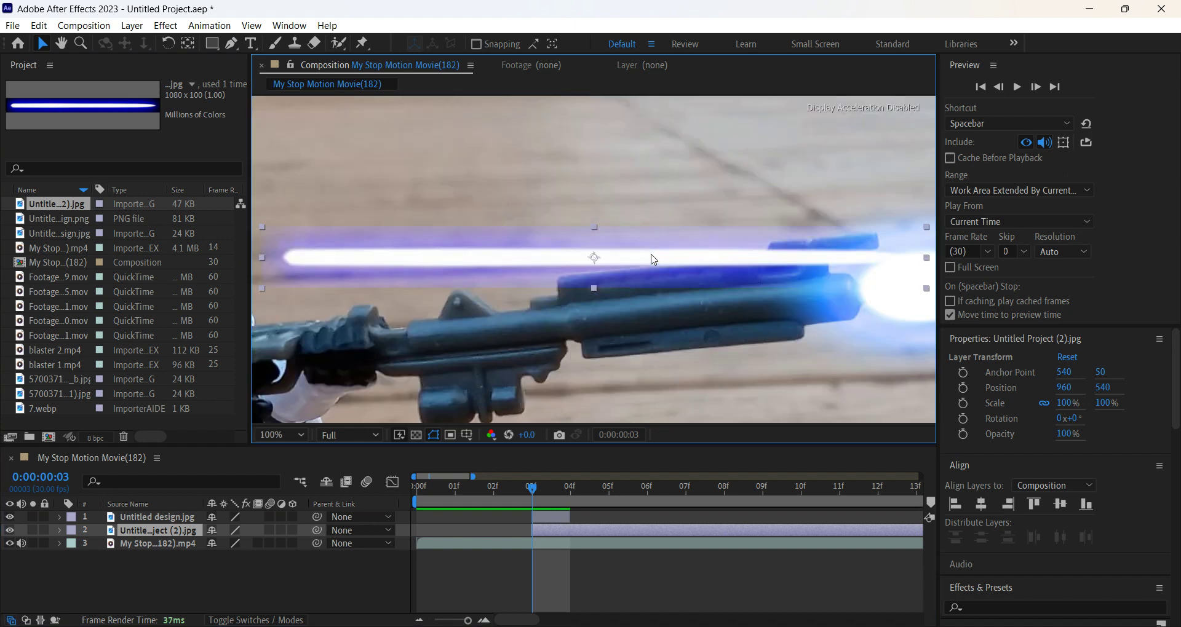
Step: Tilt the blue bolt about −4° and position it extending right from the muzzle flash
key("period")
left_click_drag(422, 265, 725, 219)
key("comma")
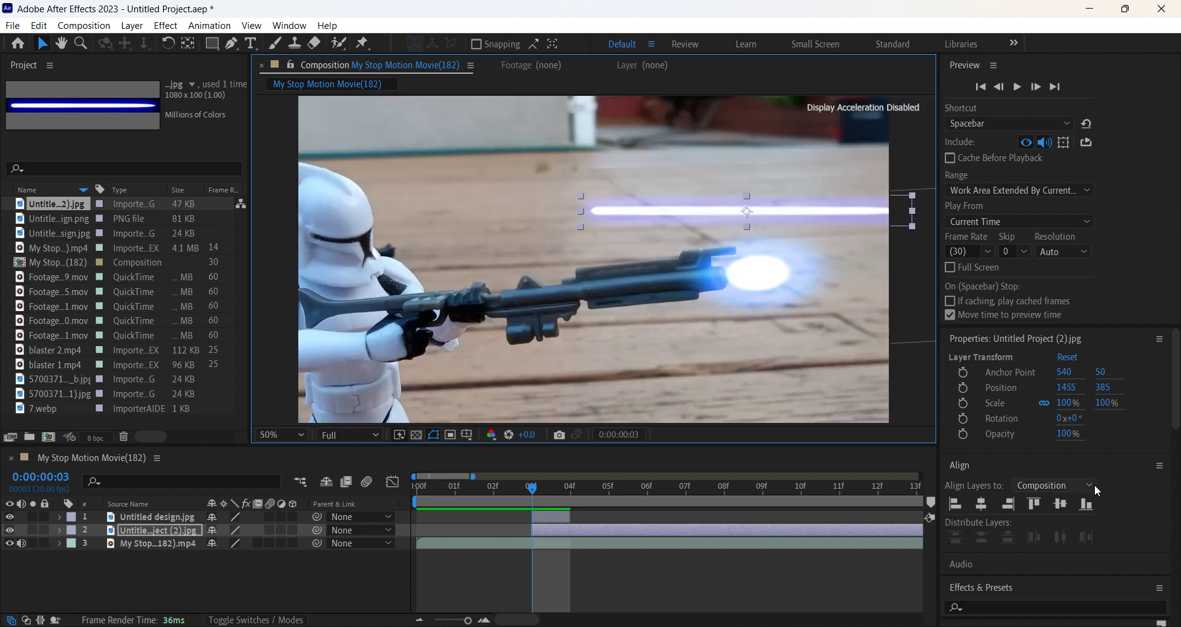
left_click(1076, 423)
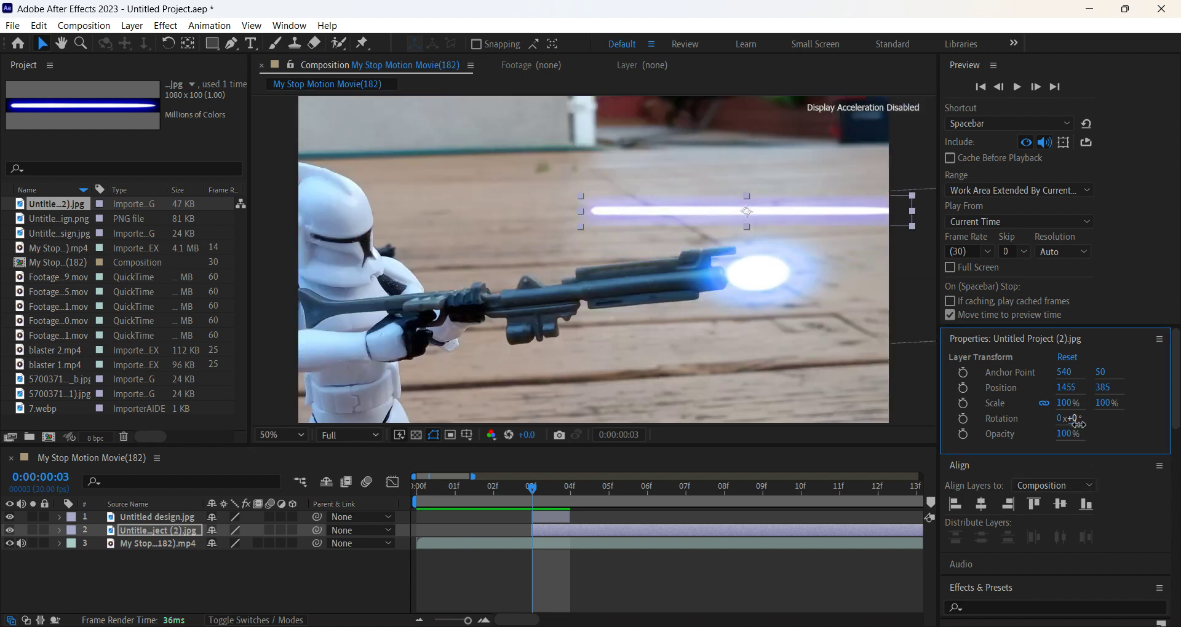
left_click_drag(1075, 423, 1075, 428)
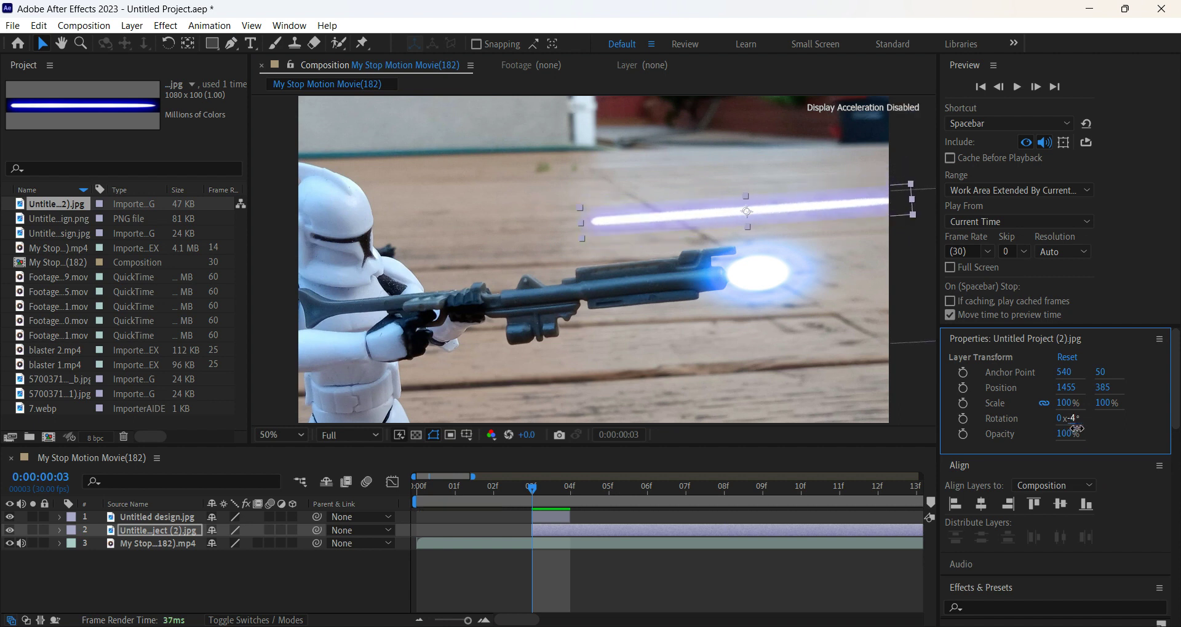
left_click_drag(642, 221, 792, 272)
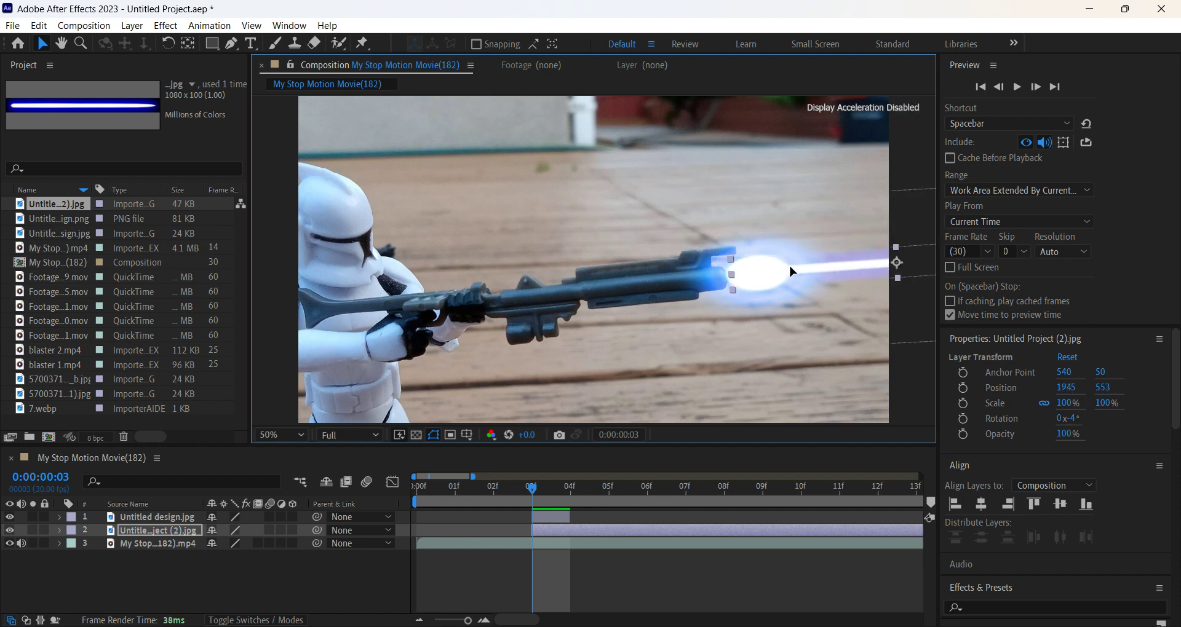
left_click(616, 561)
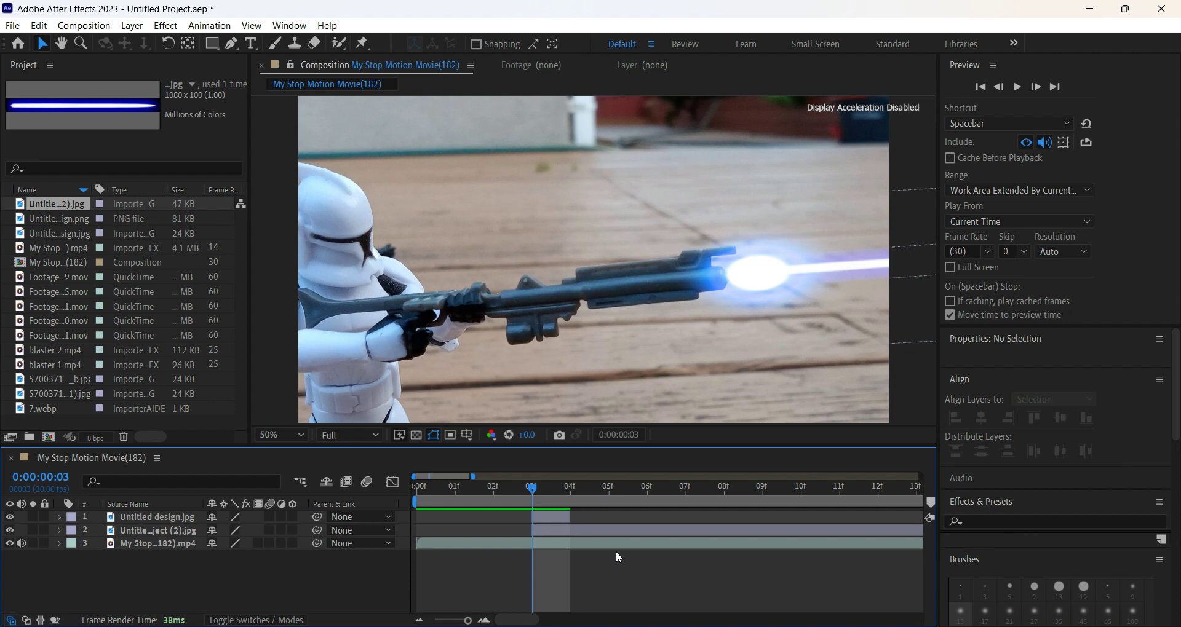
key("ctrl+k")
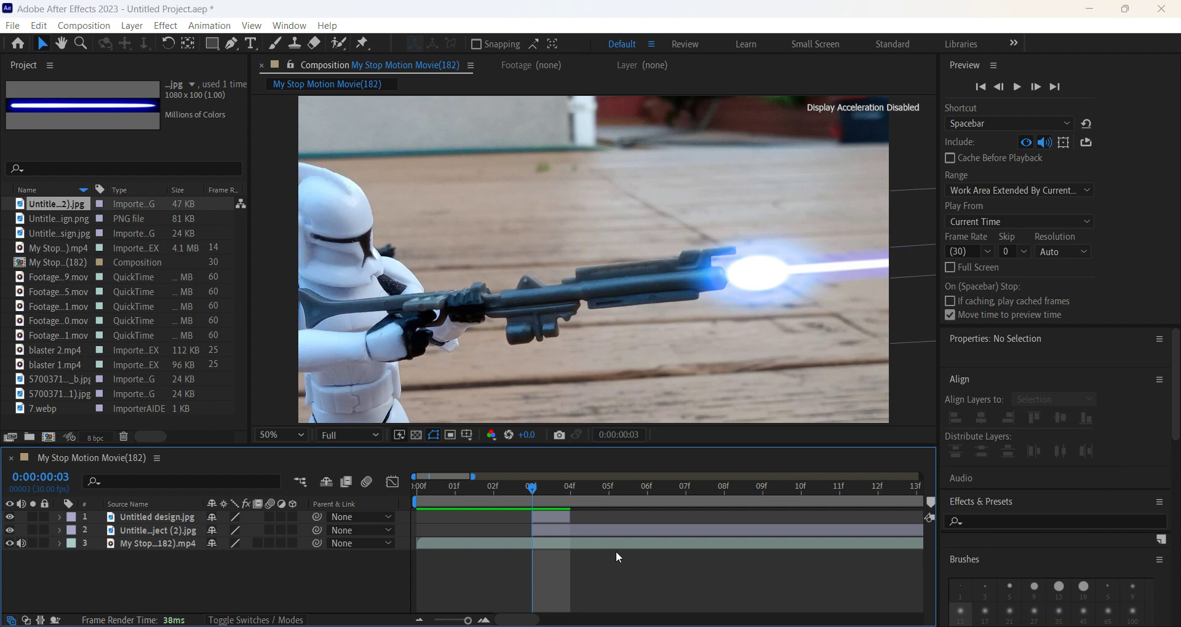
Step: Split the blue bolt layer at 04f and delete the later piece, leaving only frame 3
left_click(672, 501)
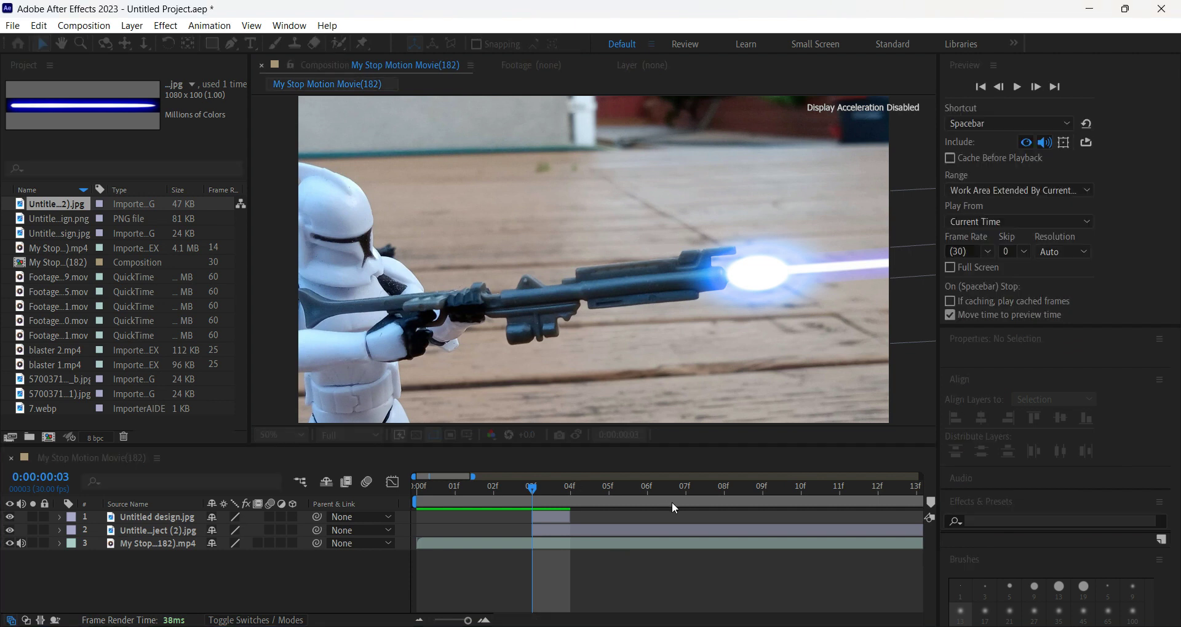
left_click_drag(531, 492, 563, 505)
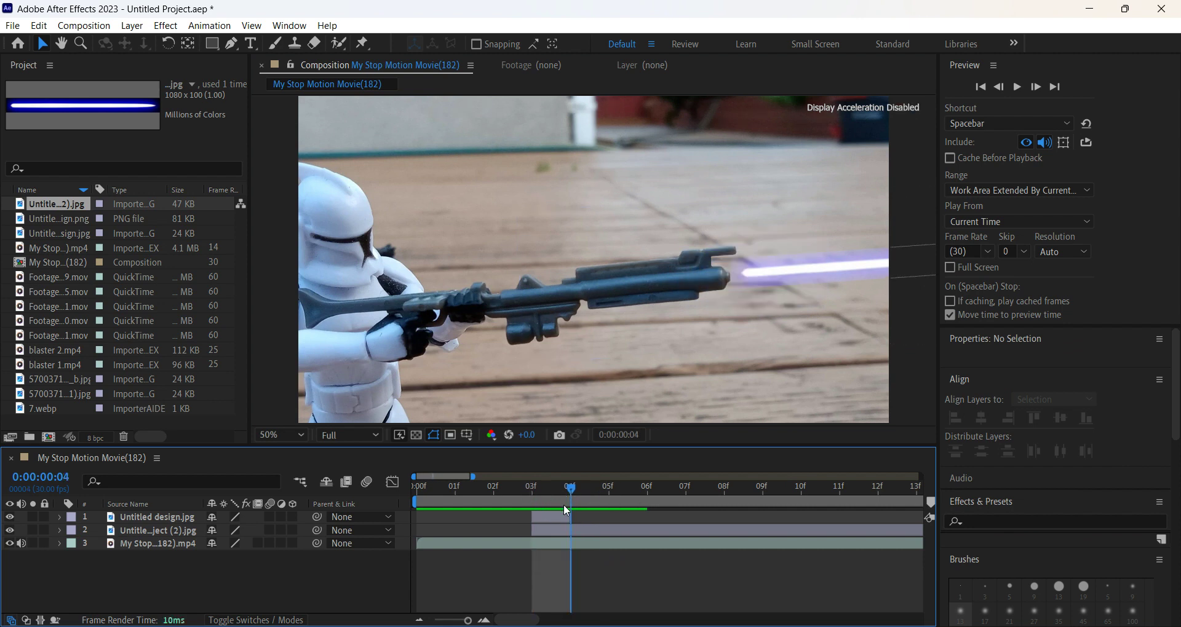
left_click(578, 533)
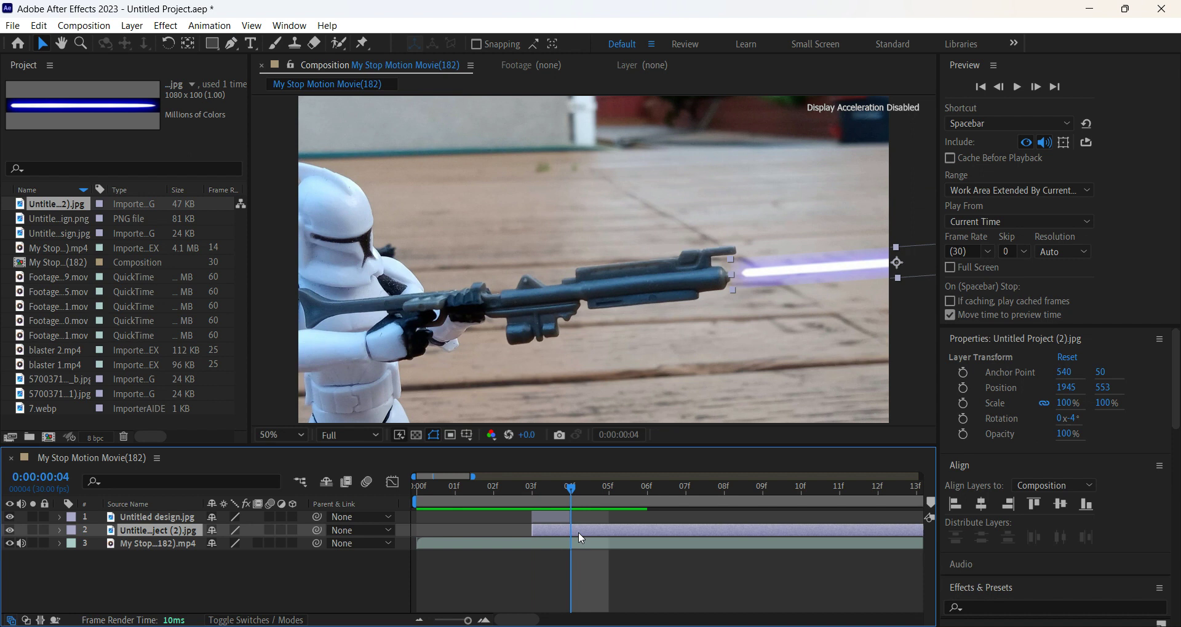
key("ctrl+shift+d")
key("Delete")
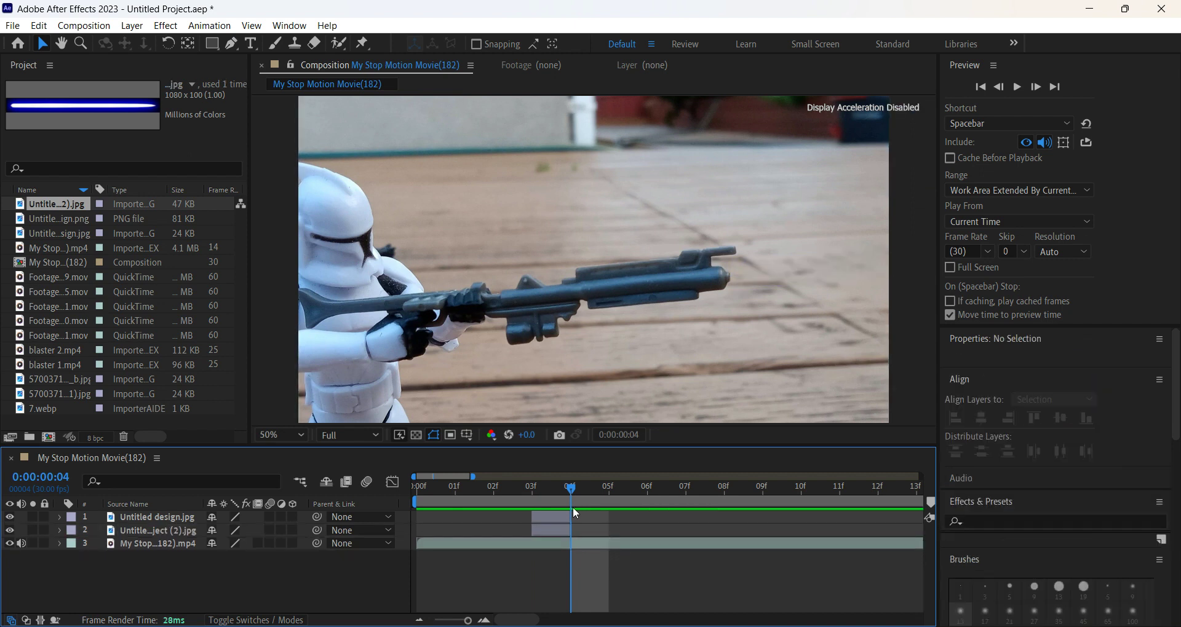
left_click_drag(573, 487, 525, 538)
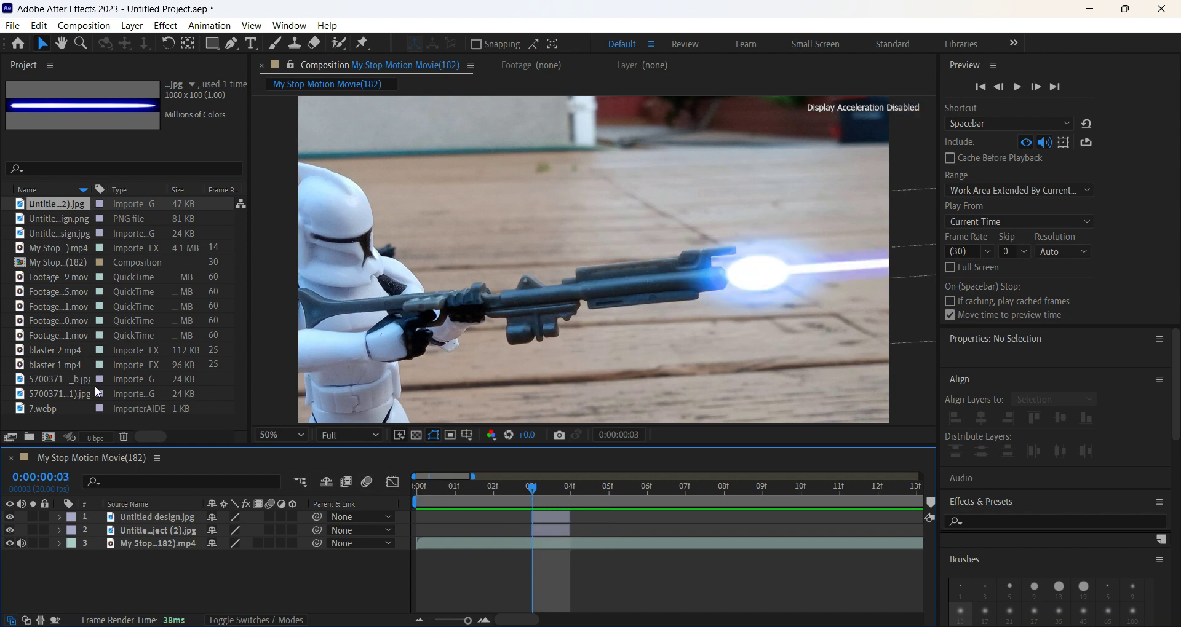
Step: Add the blaster 2.mp4 clip from the Project panel as a layer
left_click(58, 378)
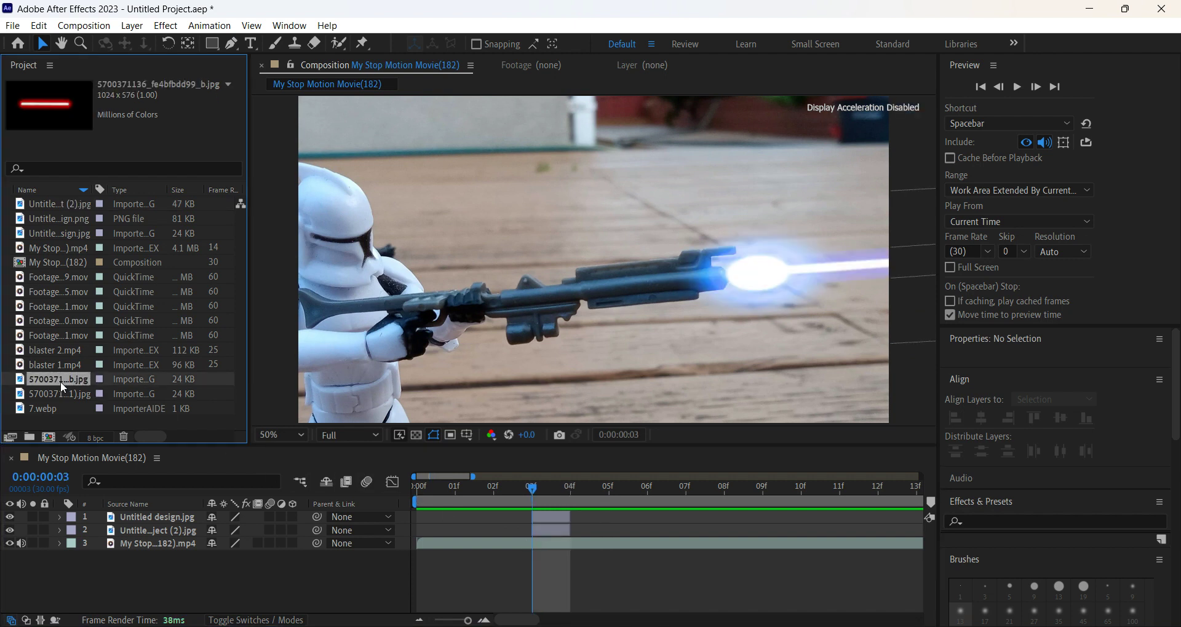
left_click(46, 274)
left_click(57, 352)
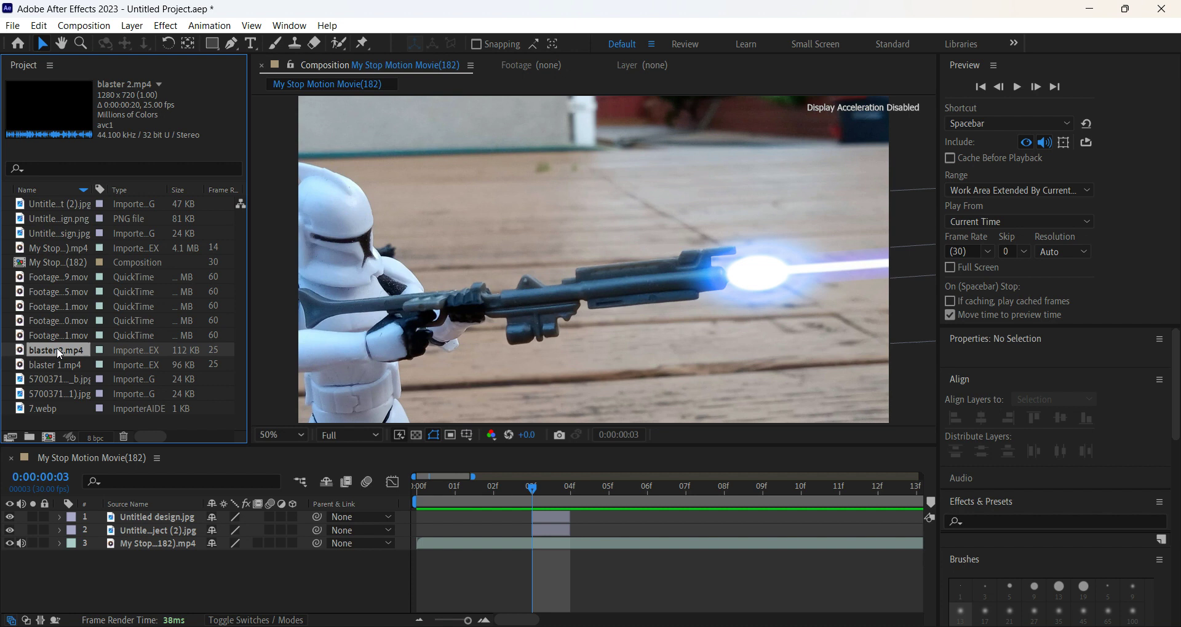
mouse_move(57, 348)
left_mouse_down()
mouse_move(231, 439)
mouse_move(503, 540)
mouse_move(482, 536)
left_mouse_up()
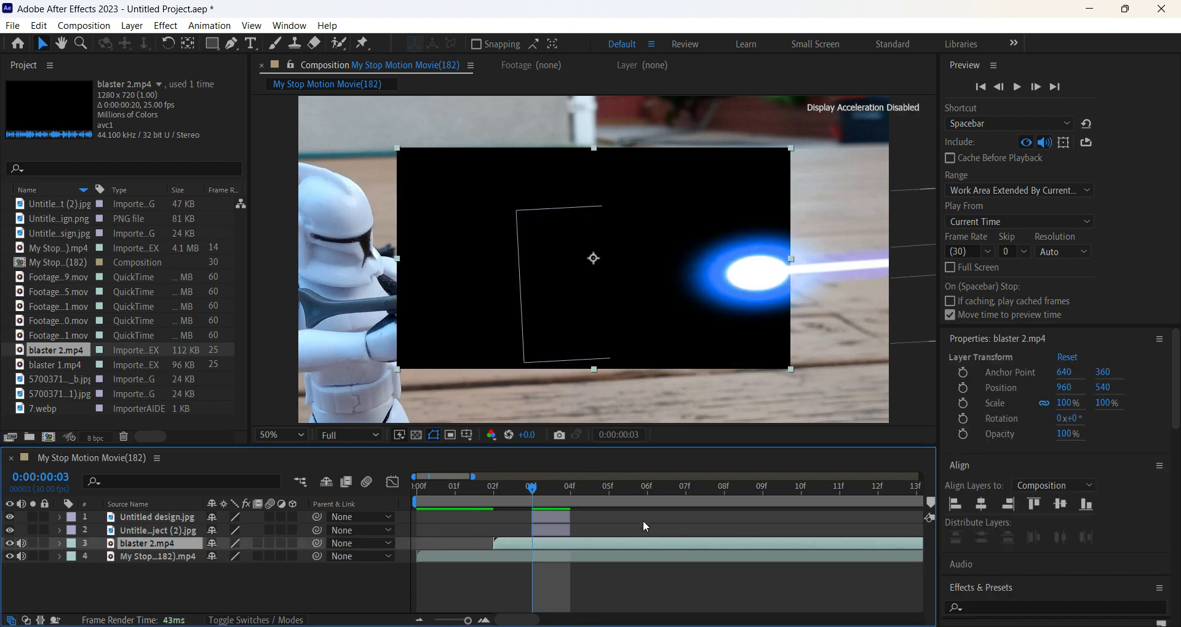
Step: Slide blaster 2.mp4 earlier, split it at 03f and delete the earlier piece
left_click_drag(660, 538, 525, 540)
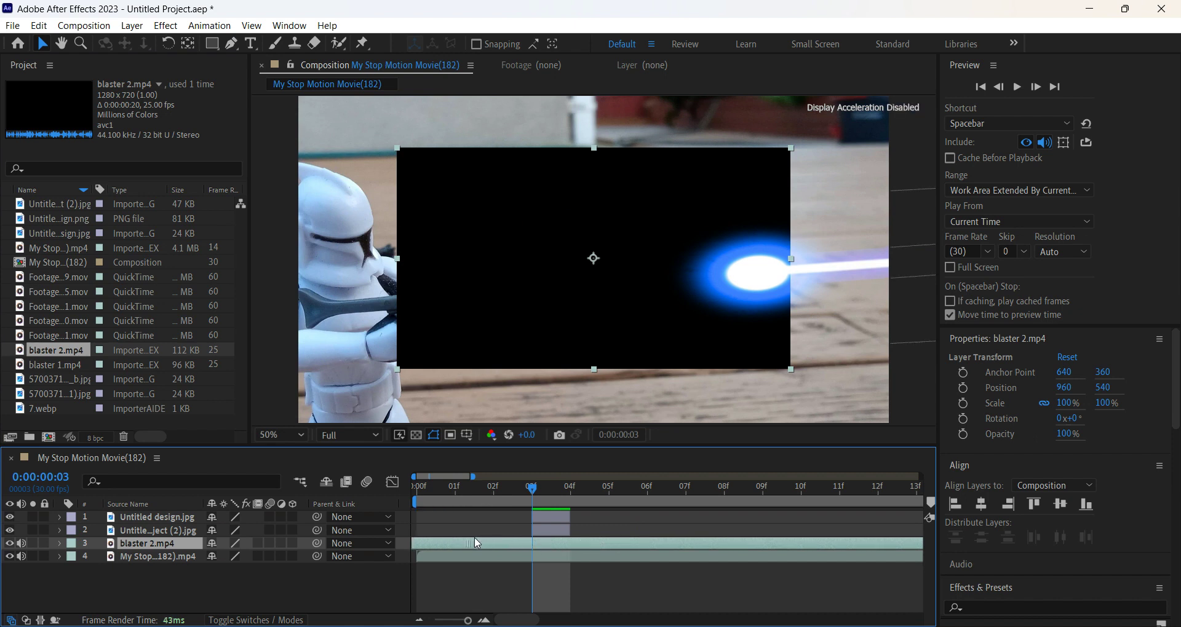
left_click_drag(412, 535, 385, 533)
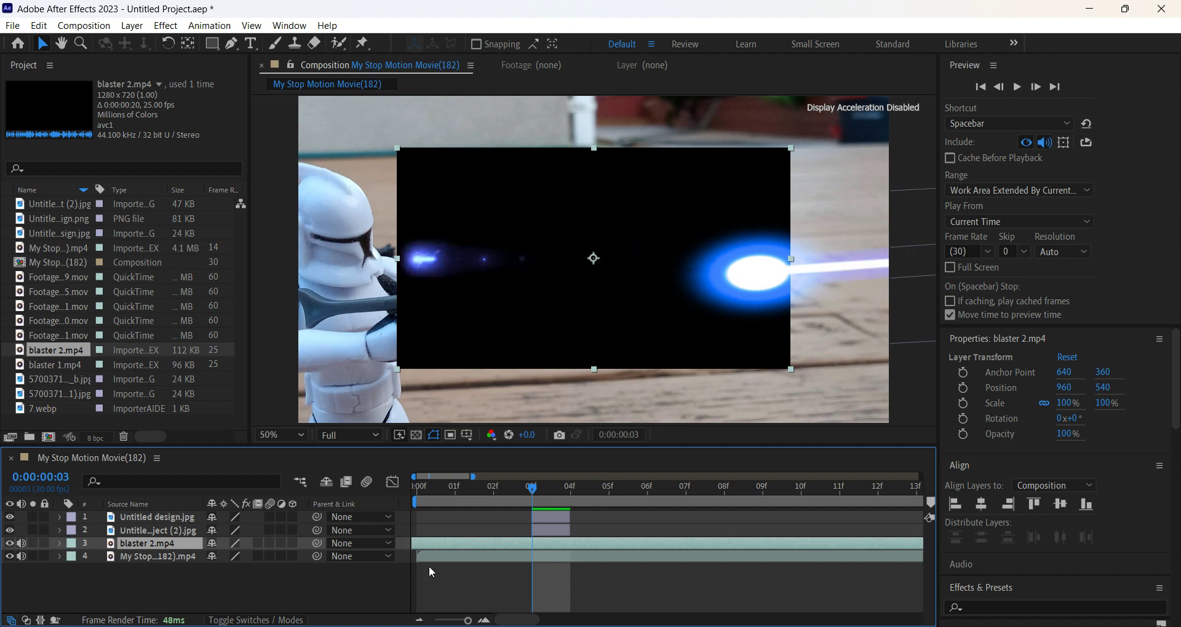
key("ctrl+shift+d")
left_click(491, 556)
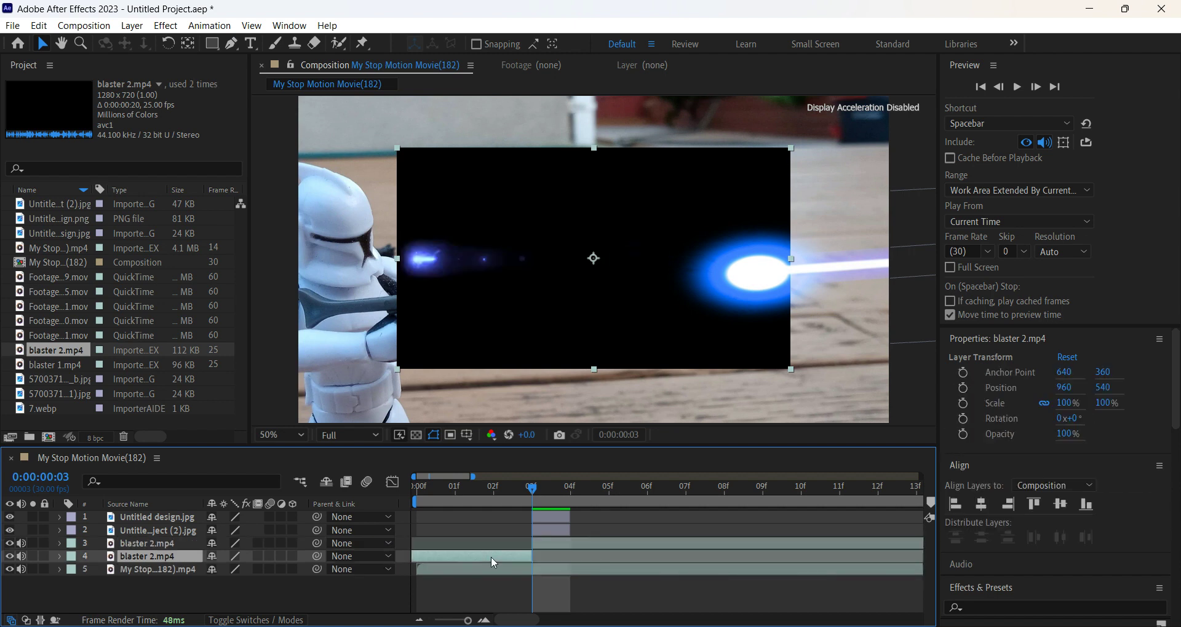
key("Delete")
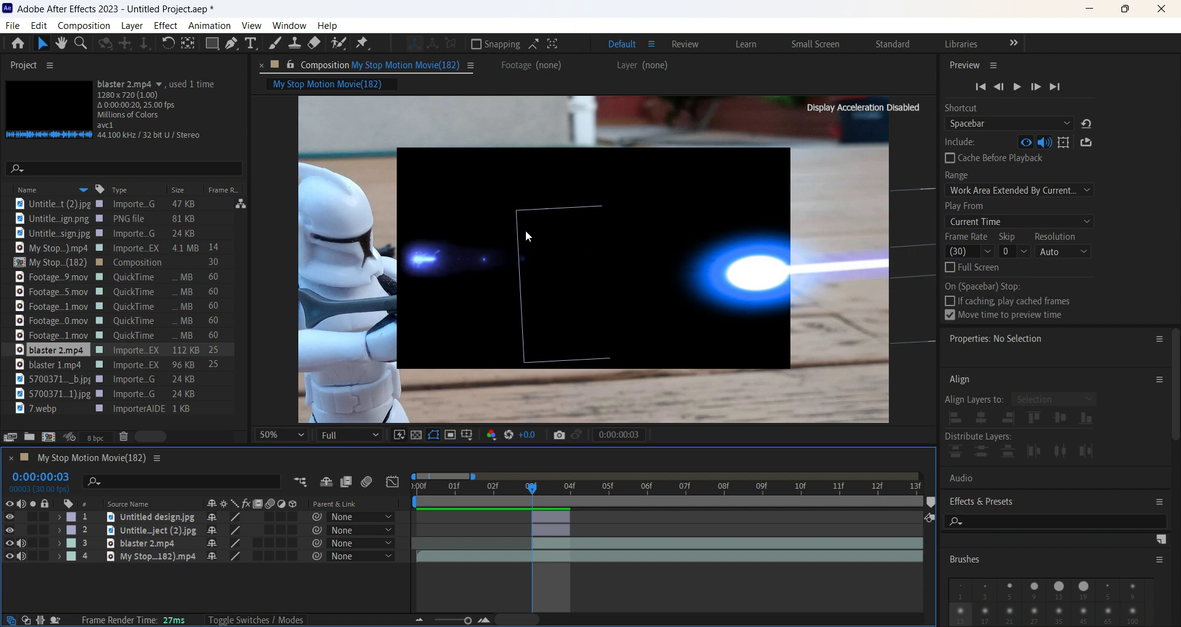
left_click(413, 188)
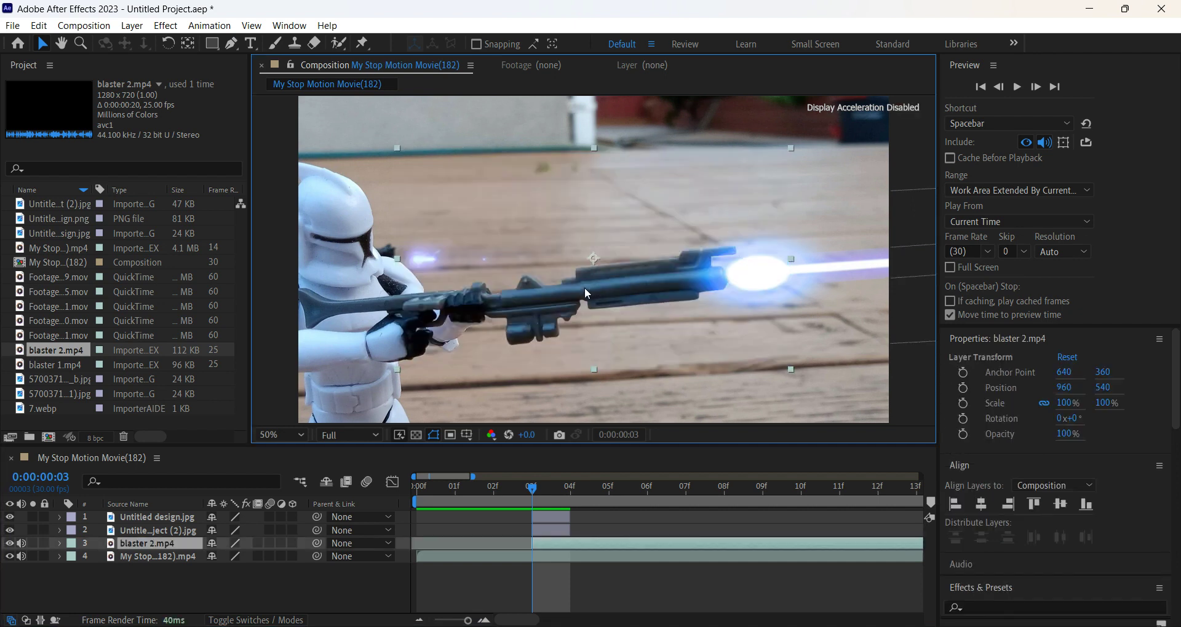
Step: Enlarge blaster 2.mp4, rotate it −5° onto the rifle's muzzle and start it at 04f
key("comma")
key("comma")
key("comma")
key("comma")
left_click_drag(545, 287, 283, 458)
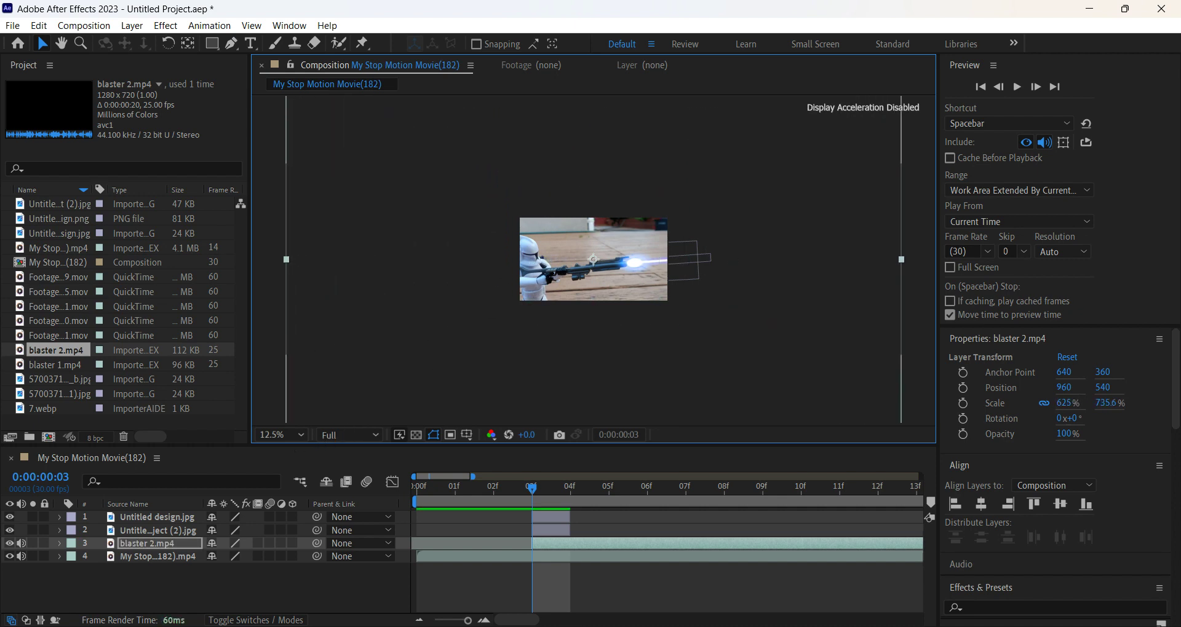
left_click_drag(469, 332, 718, 299)
scroll(718, 299, "up", 4)
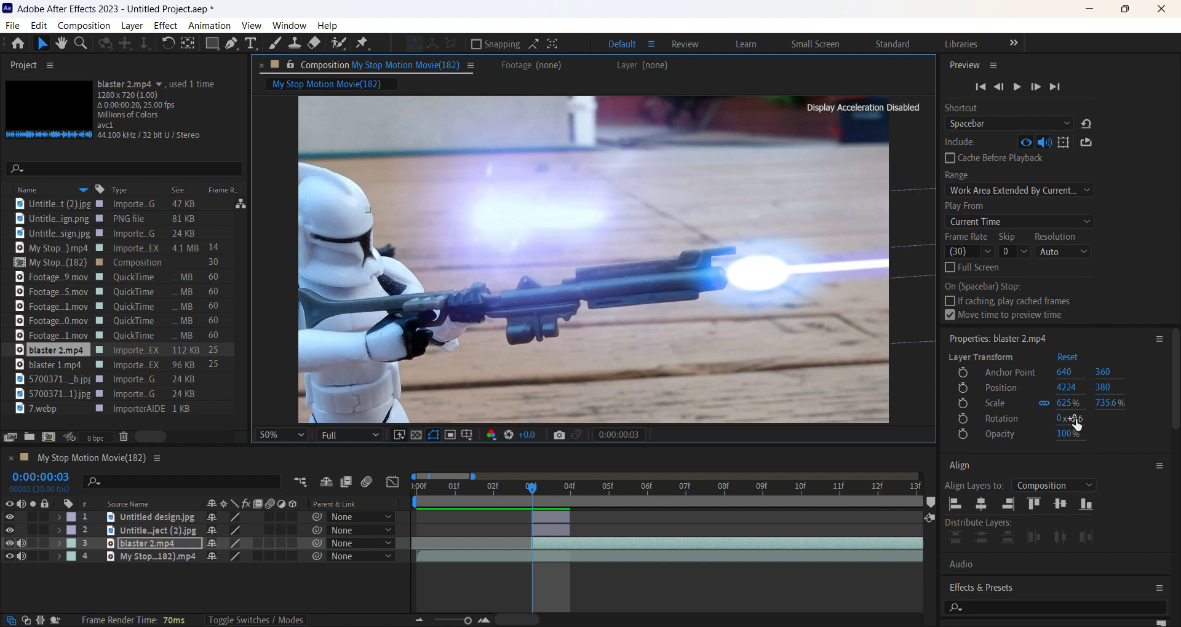
left_click_drag(1072, 418, 1068, 418)
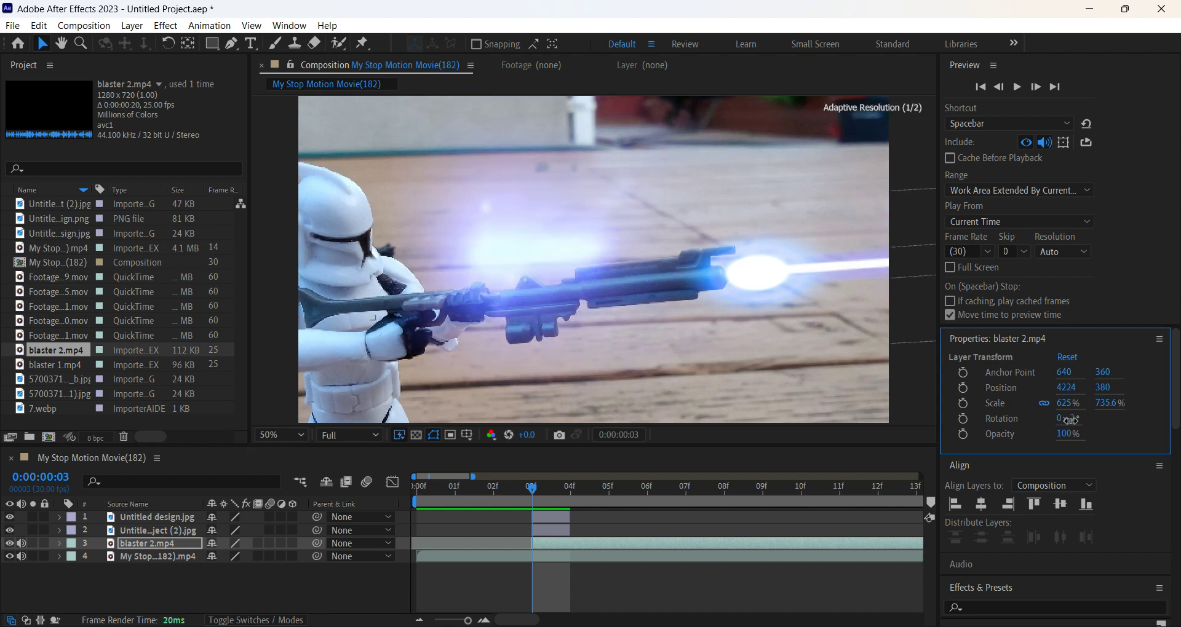
left_click_drag(518, 301, 773, 274)
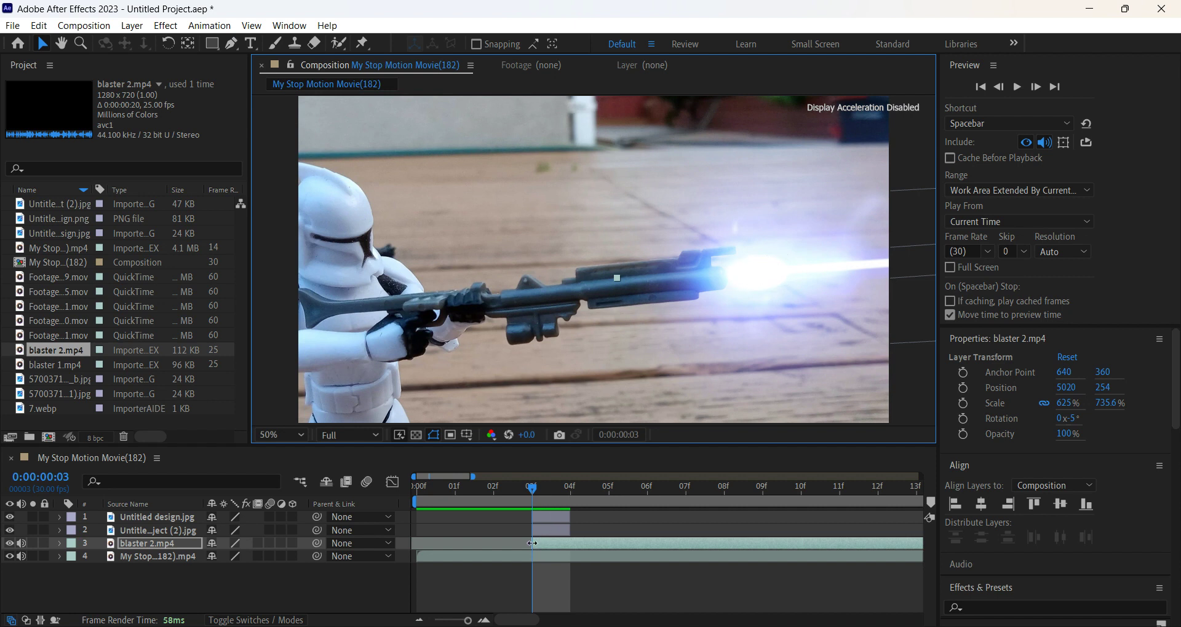
left_click_drag(532, 543, 570, 543)
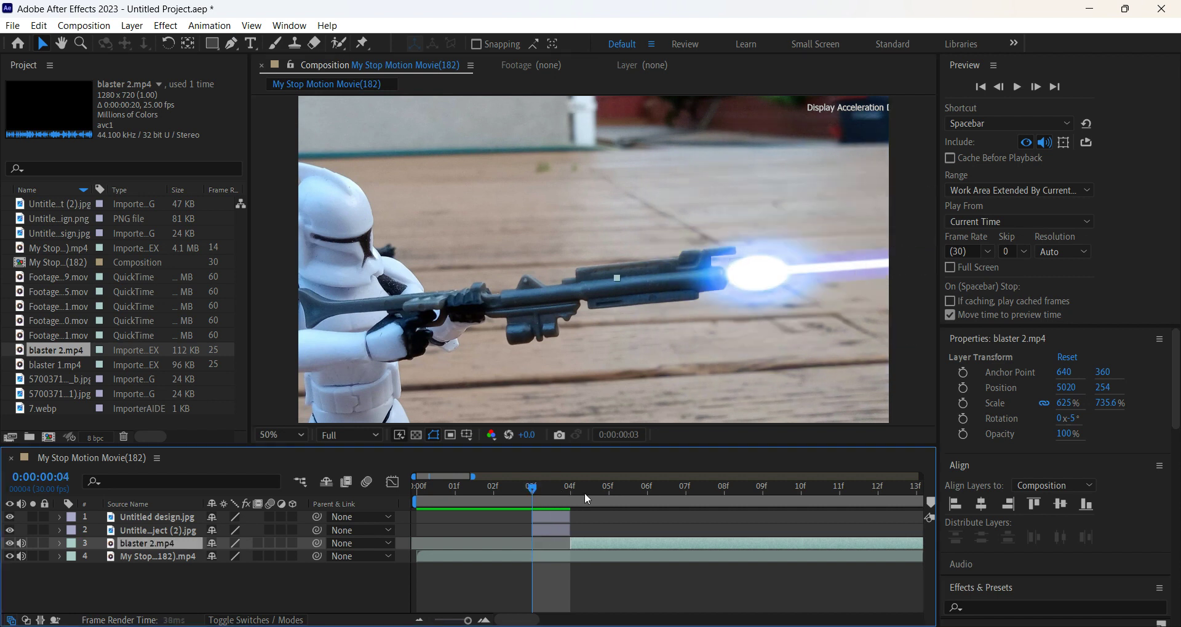
left_click_drag(585, 492, 729, 513)
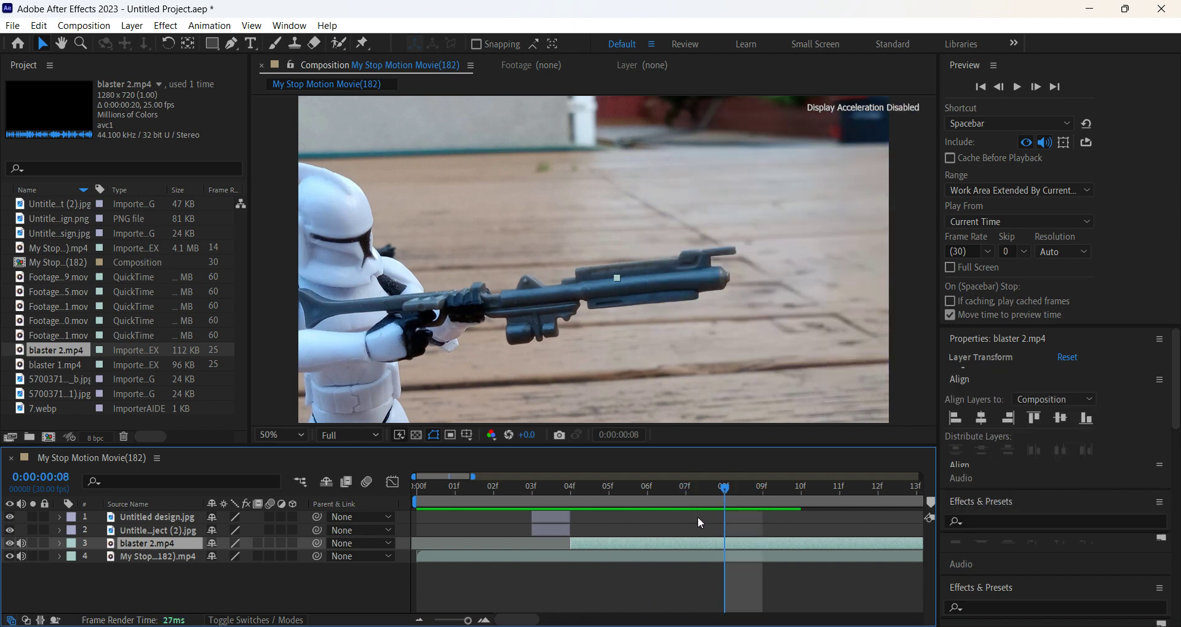
left_click(706, 507)
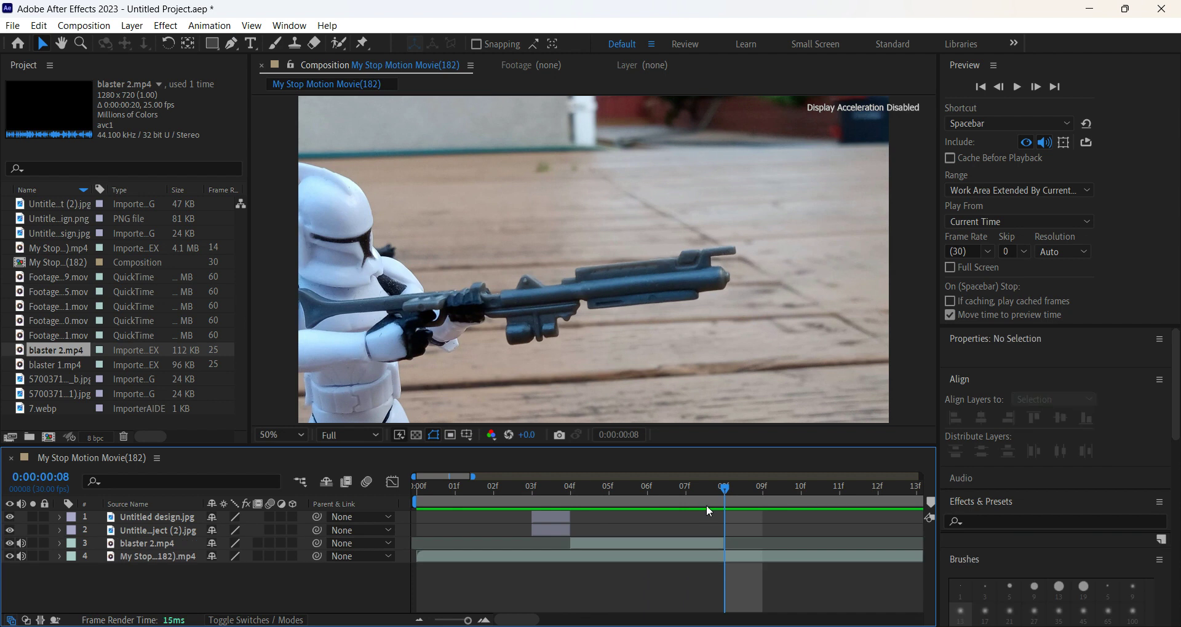
left_click_drag(728, 491, 434, 530)
key("space")
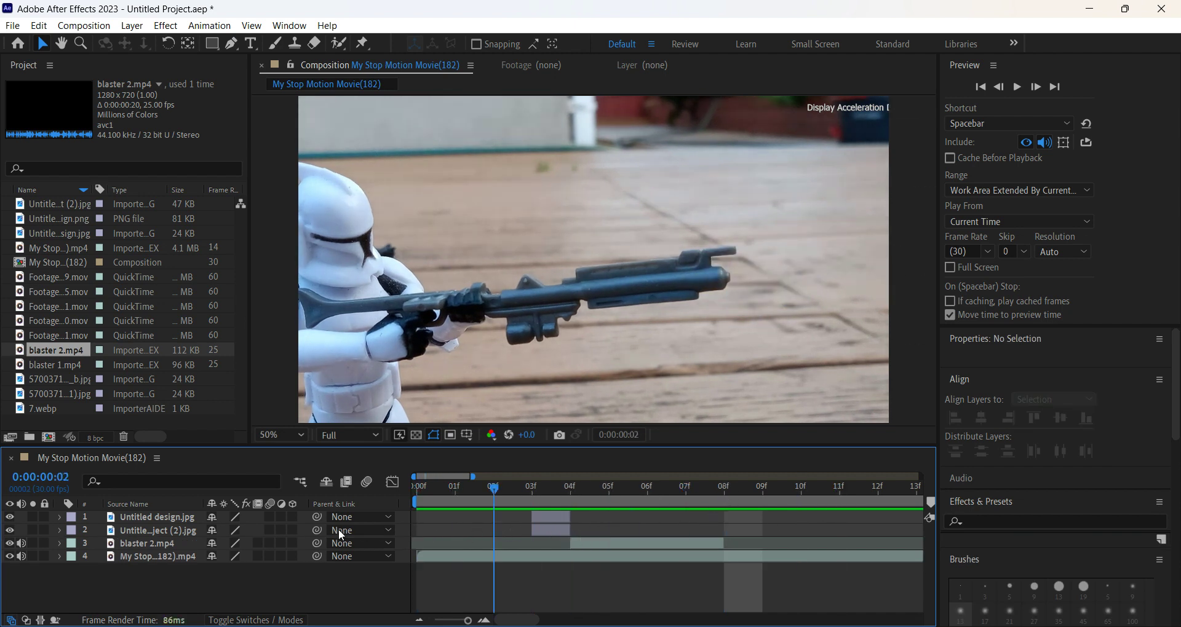
key("space")
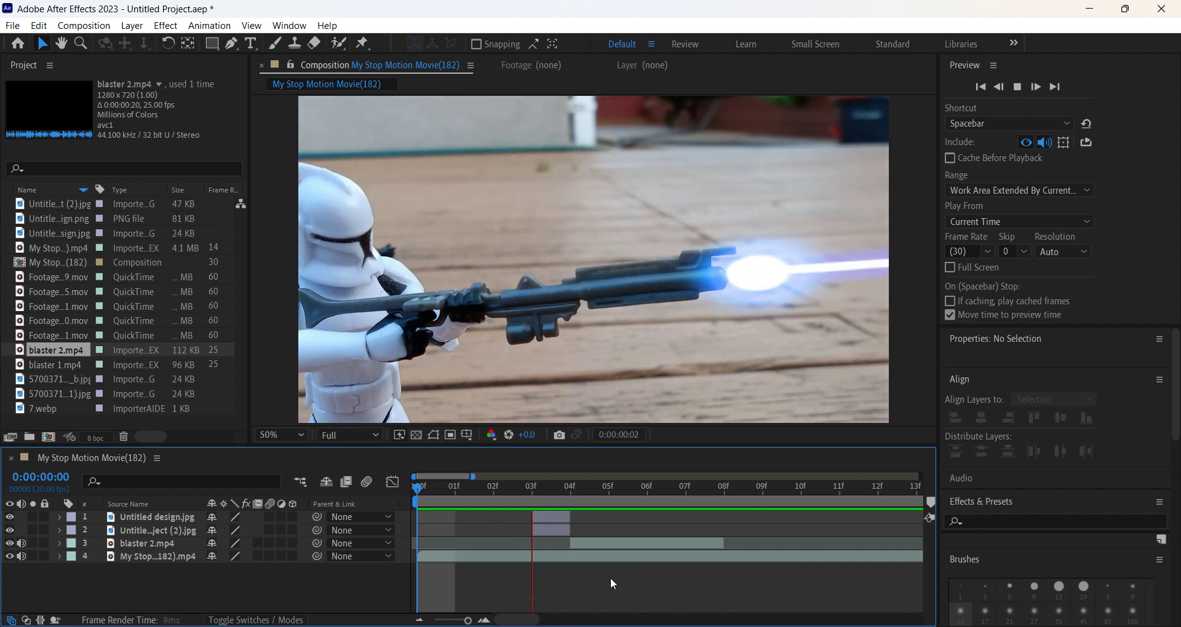
key("space")
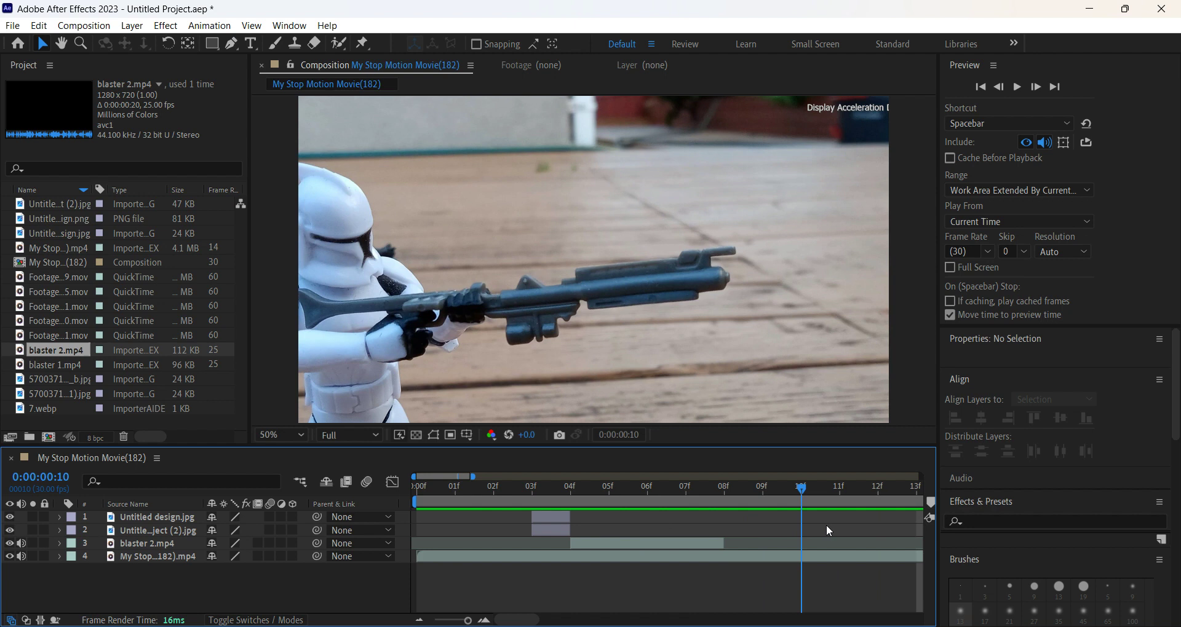
key("space")
Step: Duplicate the glow and blue bolt layers and move the copies to frames 12–13
left_click(562, 522)
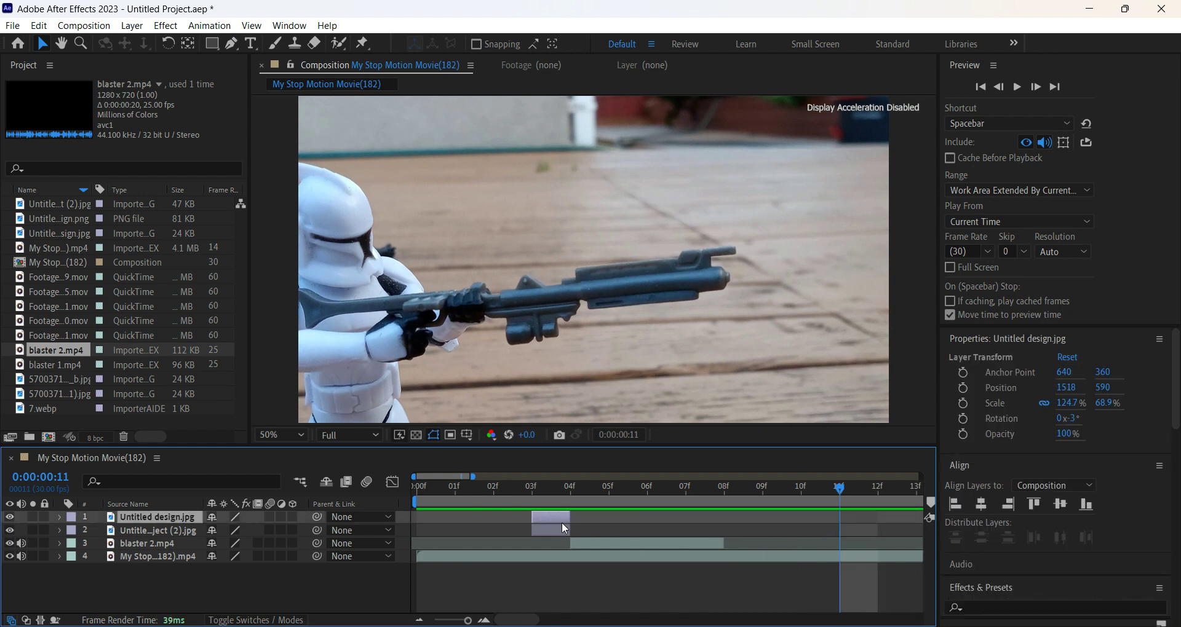
key("ctrl+d")
left_click_drag(548, 530, 894, 530)
left_click(565, 540)
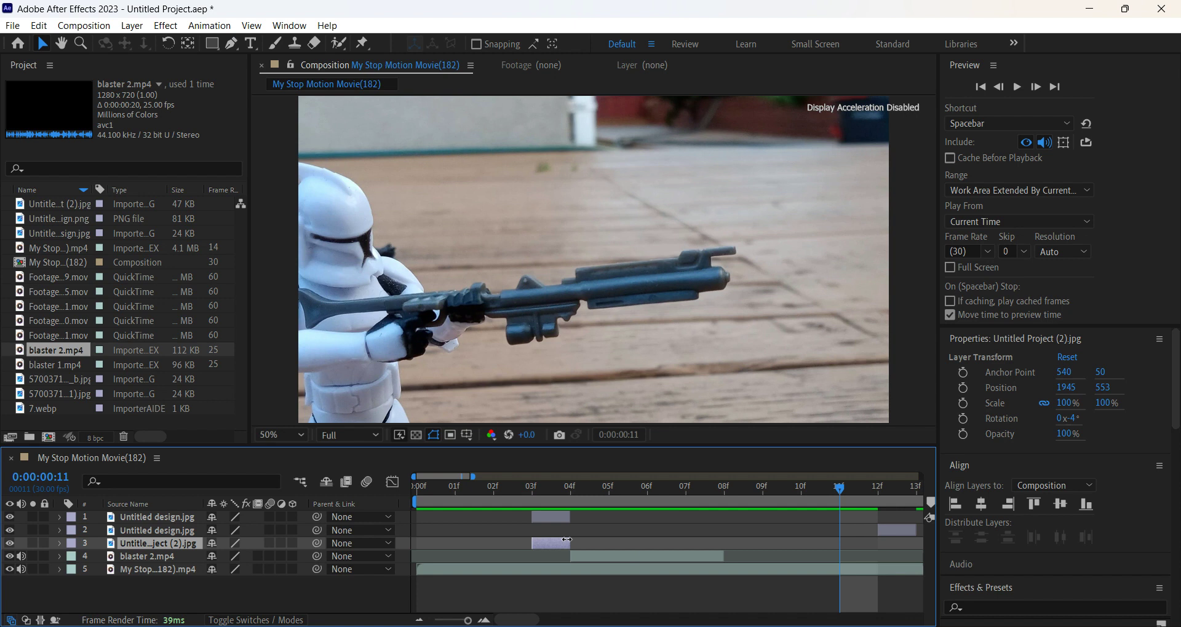
key("ctrl+d")
left_click_drag(559, 543, 897, 544)
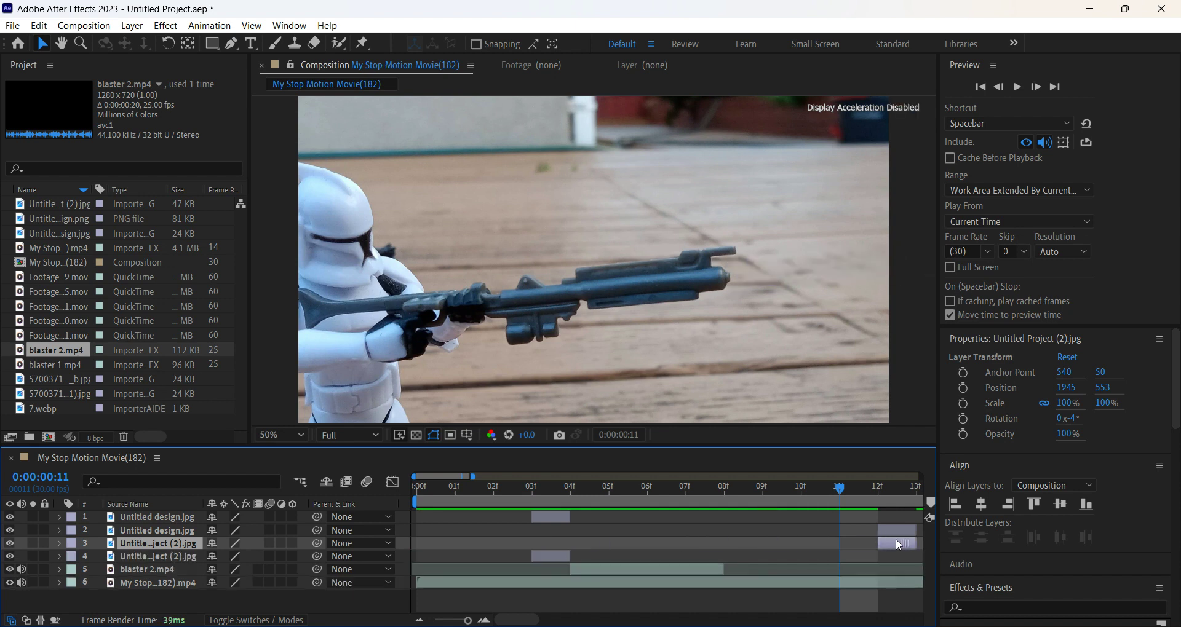
Step: Duplicate the blaster 2.mp4 layer and start the copy at 22f
left_click(650, 570)
key("ctrl+d")
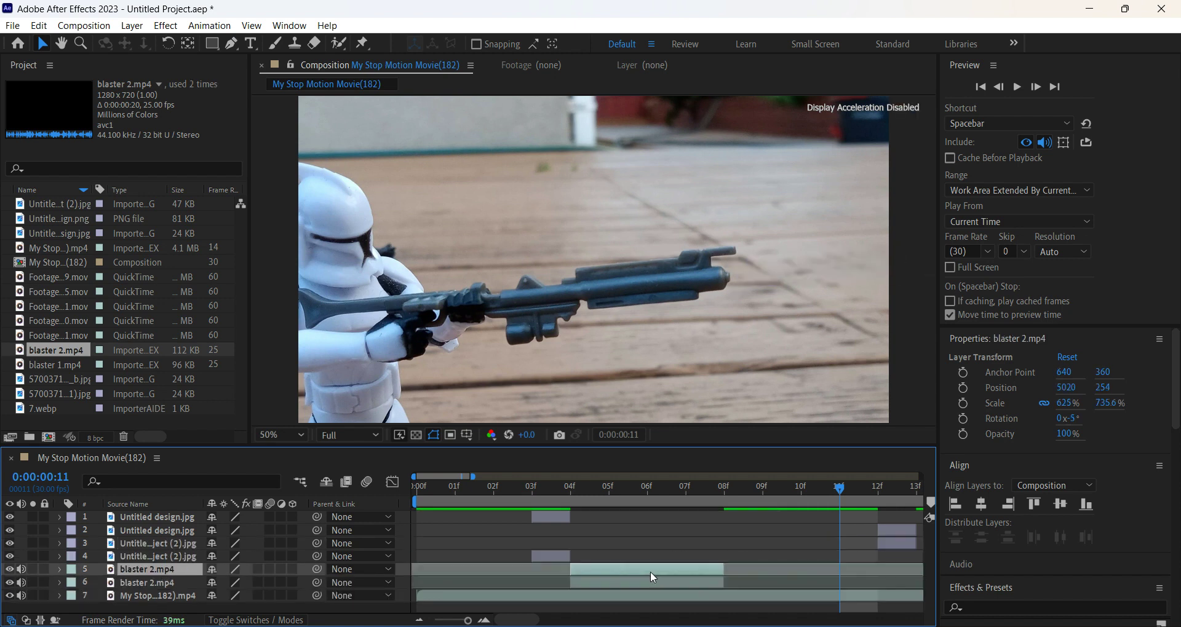
left_click_drag(651, 571, 684, 567)
left_click_drag(589, 493, 757, 566)
key("ctrl+d")
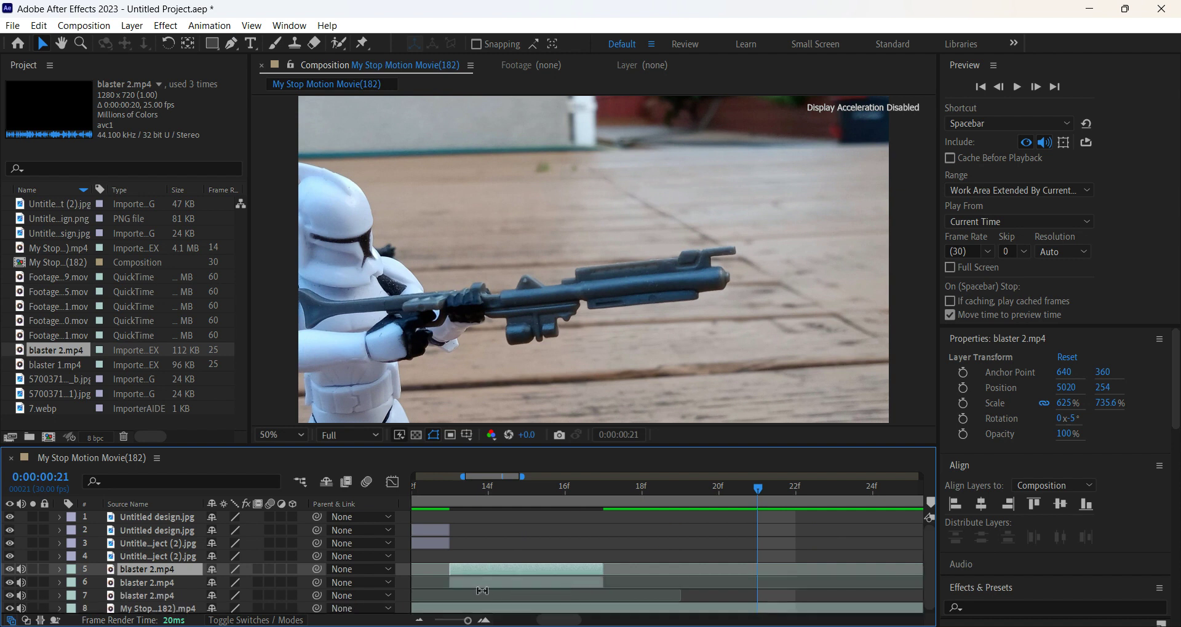
left_click_drag(490, 569, 810, 570)
Step: Duplicate the glow and bolt layers again, align them around frame 21, and preview
left_click(426, 533)
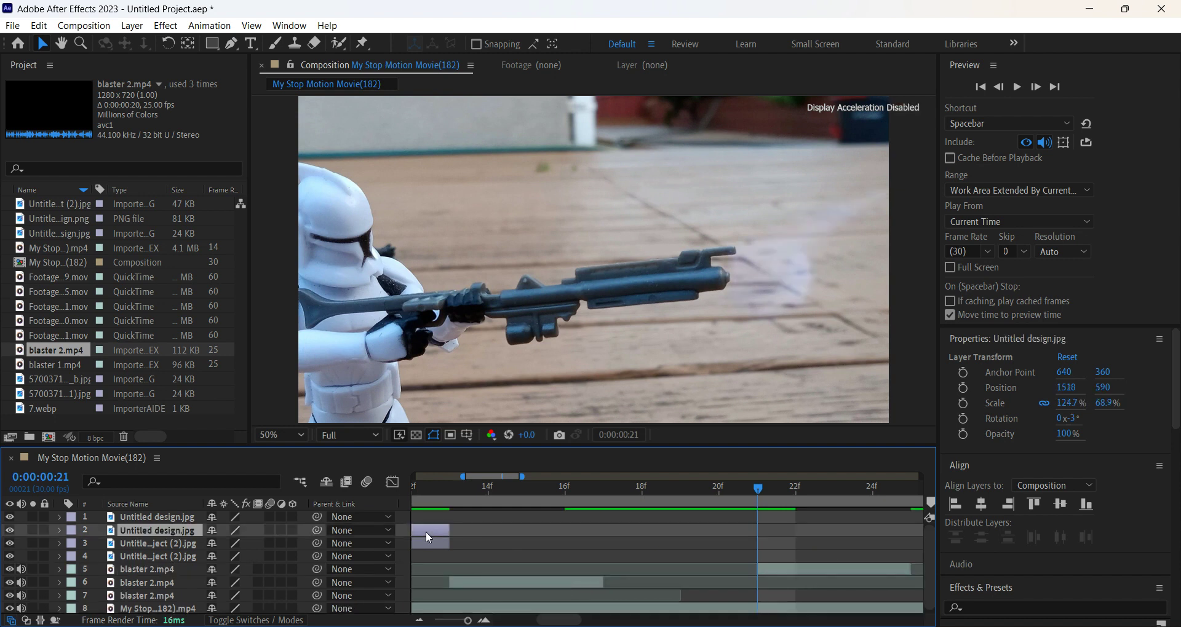
key("ctrl+d")
left_click_drag(426, 530, 787, 562)
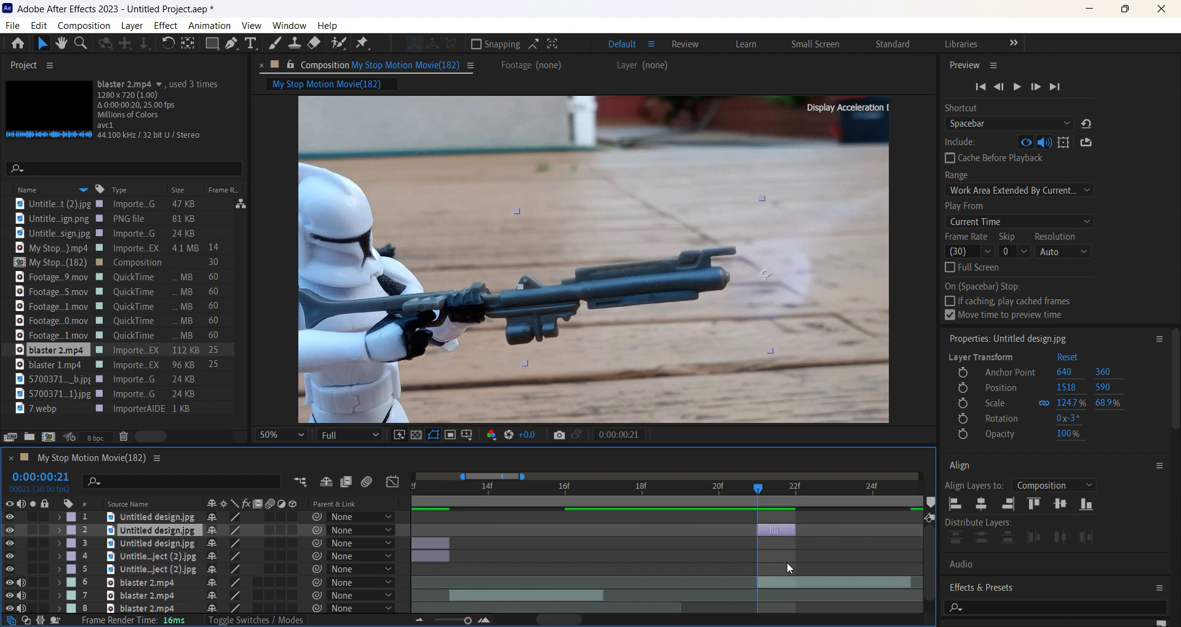
left_click(443, 557)
key("ctrl+d")
left_click_drag(442, 555, 748, 536)
left_click(730, 496)
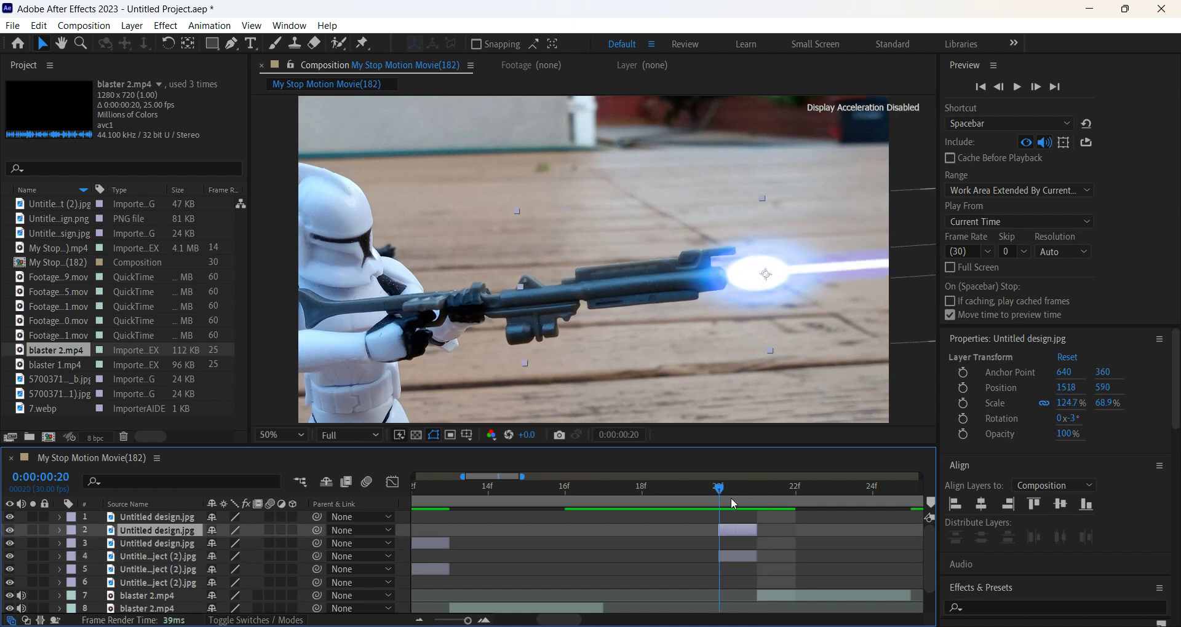
key("space")
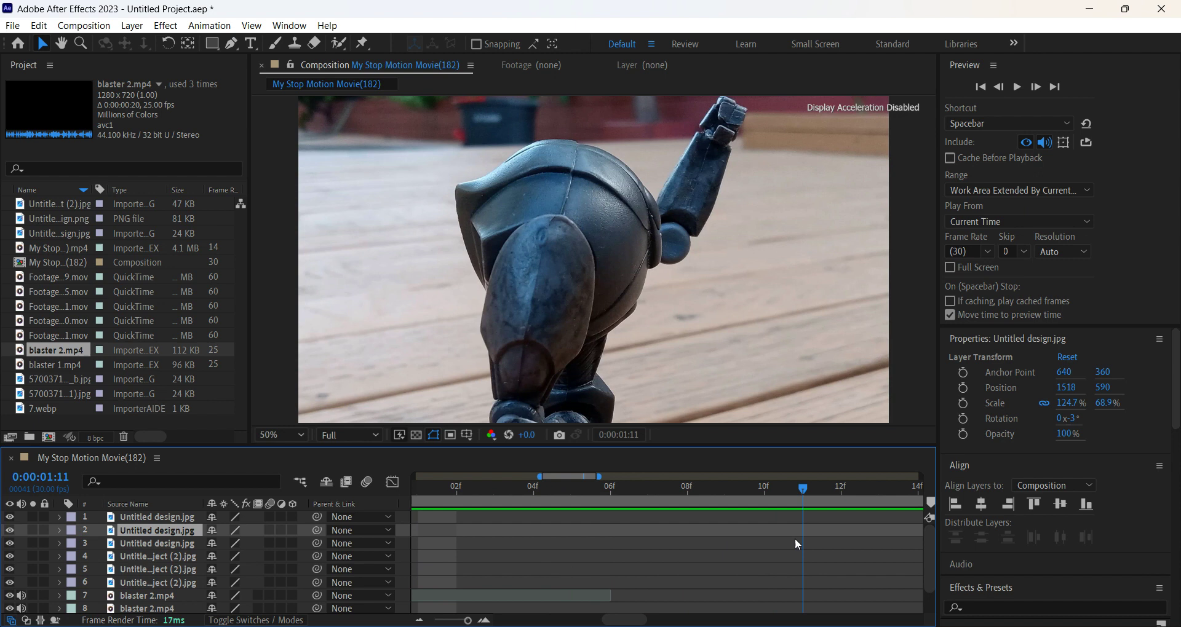
Step: Browse the laser and bolt assets, then scrub to 0:00:01:20 in the droid shot
left_click(53, 406)
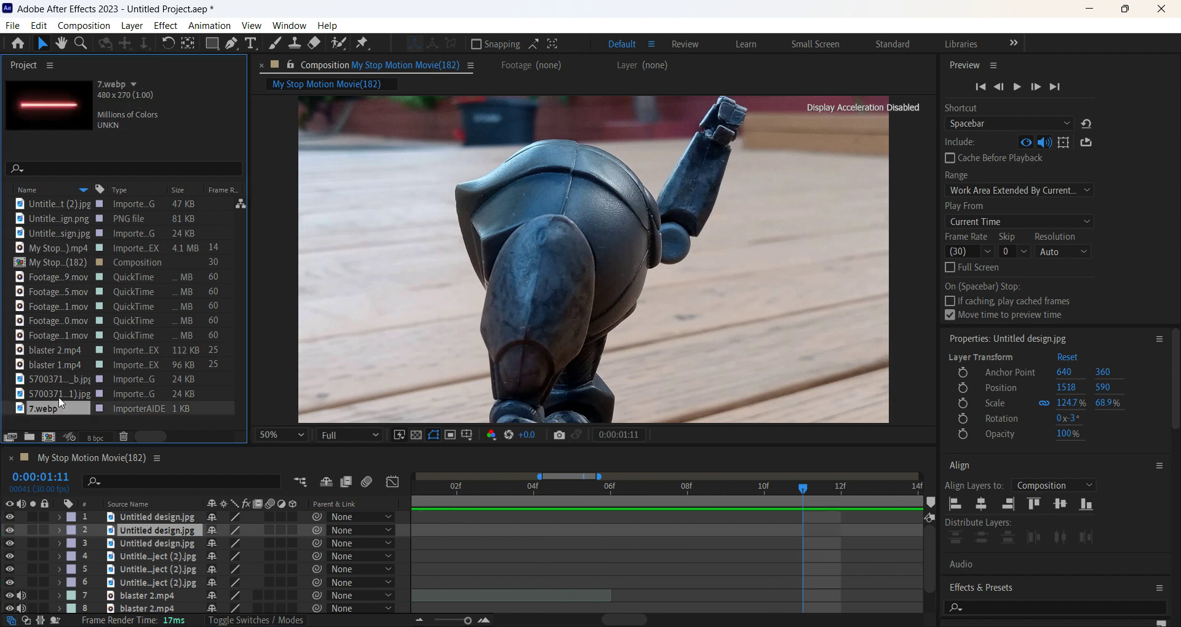
left_click(60, 397)
left_click(65, 380)
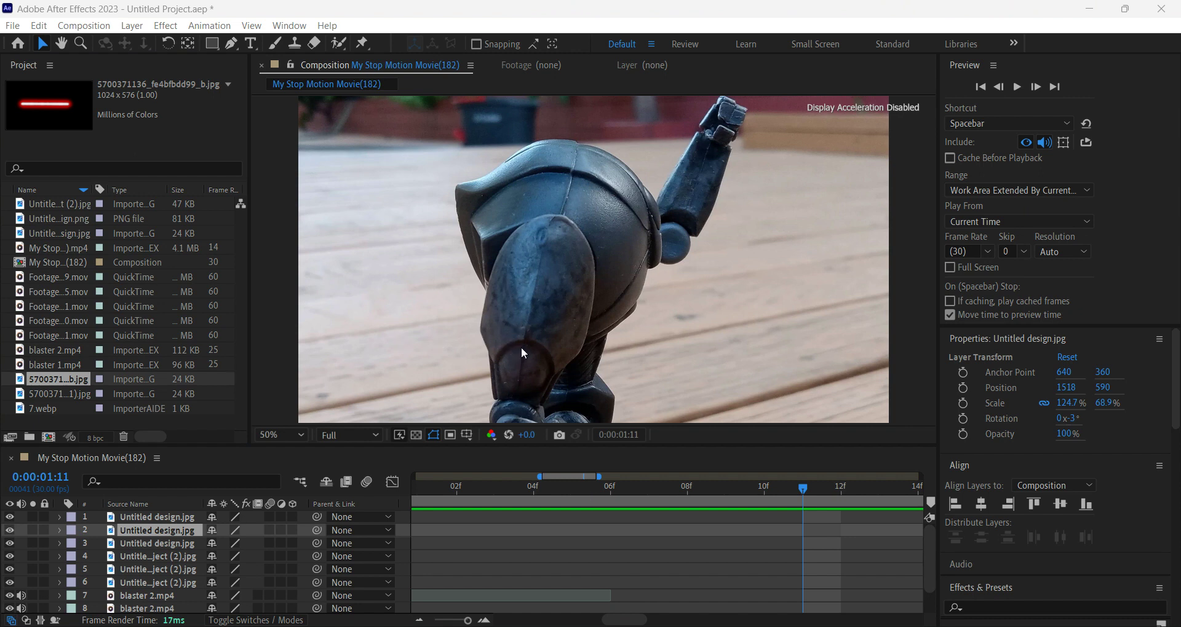
left_click(102, 344)
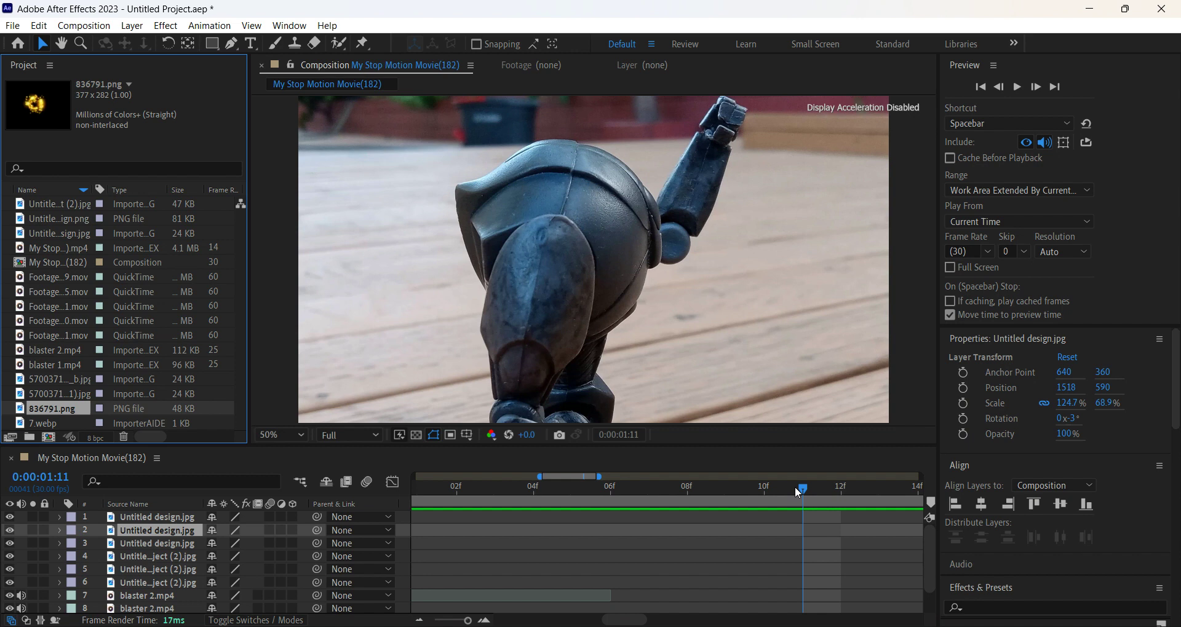
left_click_drag(804, 492, 660, 515)
left_click(43, 236)
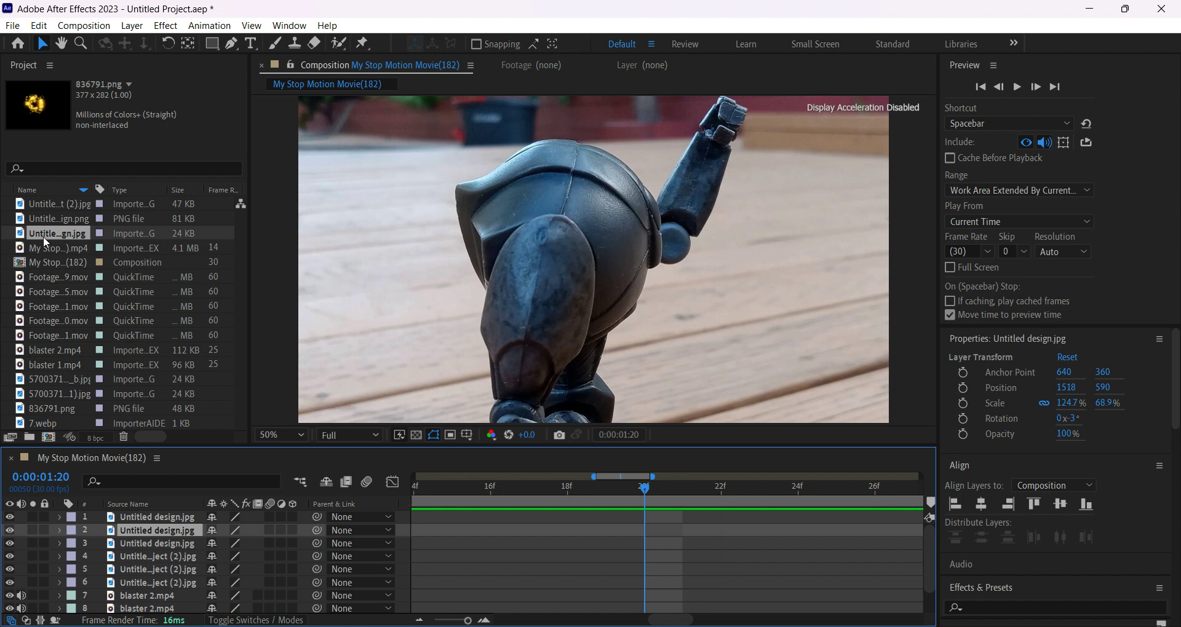
Step: Add the blue blaster bolt image as a new layer with its tip on the droid's leg
left_click(61, 204)
left_click_drag(61, 205, 654, 550)
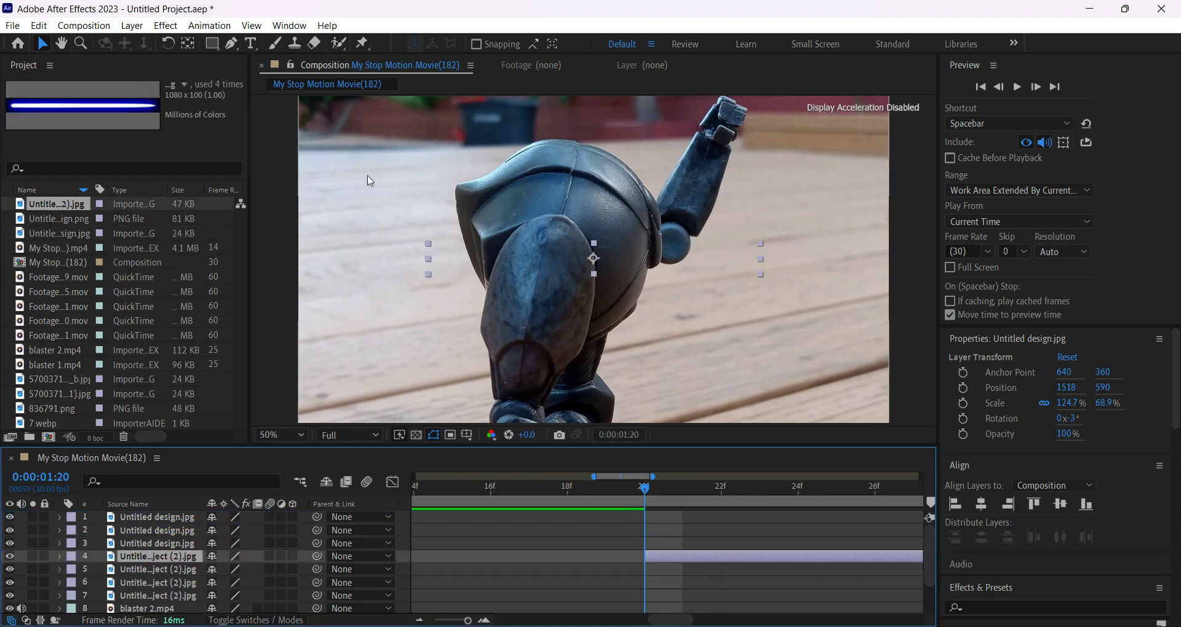
left_click(638, 260)
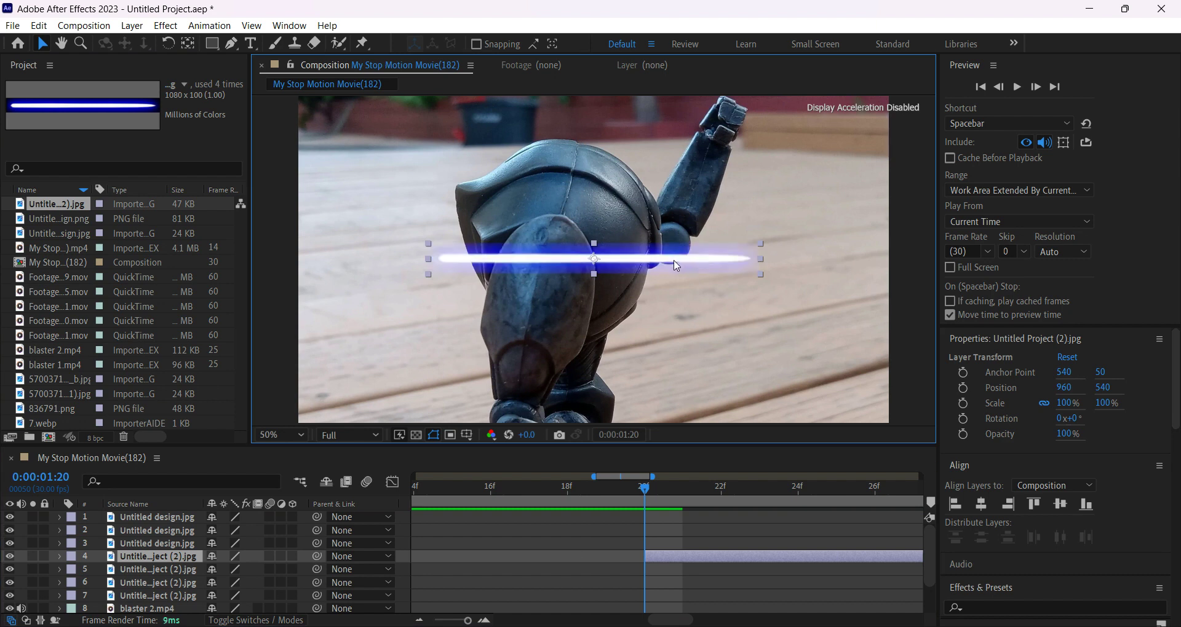
left_click_drag(674, 266, 503, 282)
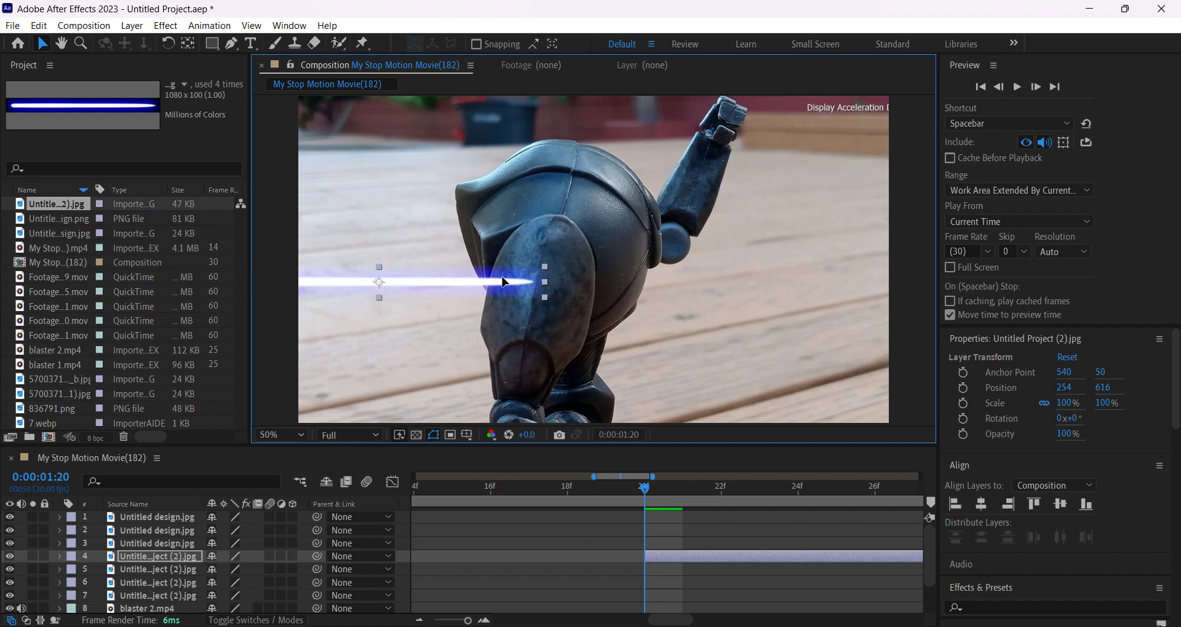
Step: Trim the bolt layer to the single frame 0:00:01:20 and preview the hit
left_click_drag(645, 492, 674, 498)
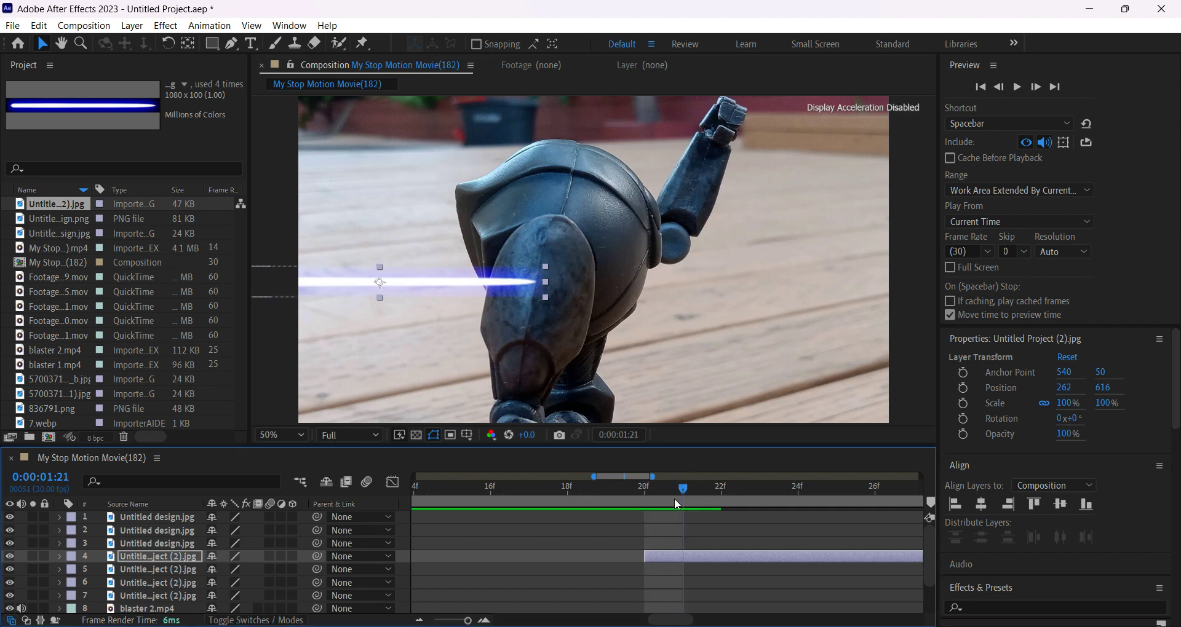
key("ctrl+shift+d")
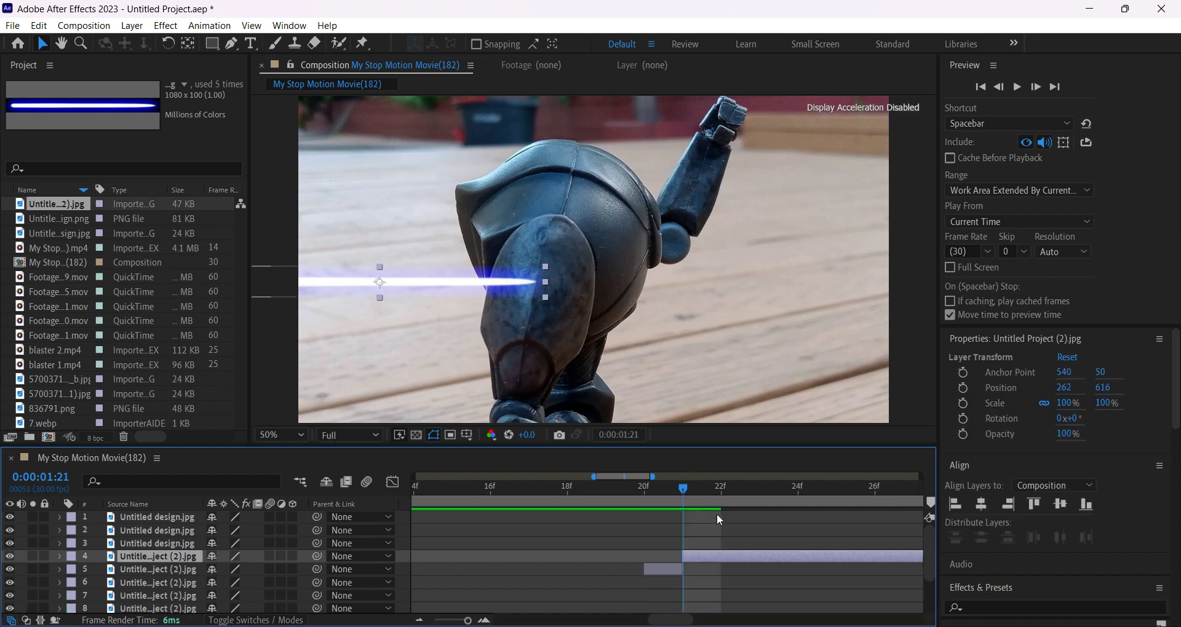
key("Delete")
left_click_drag(684, 489, 523, 552)
key("space")
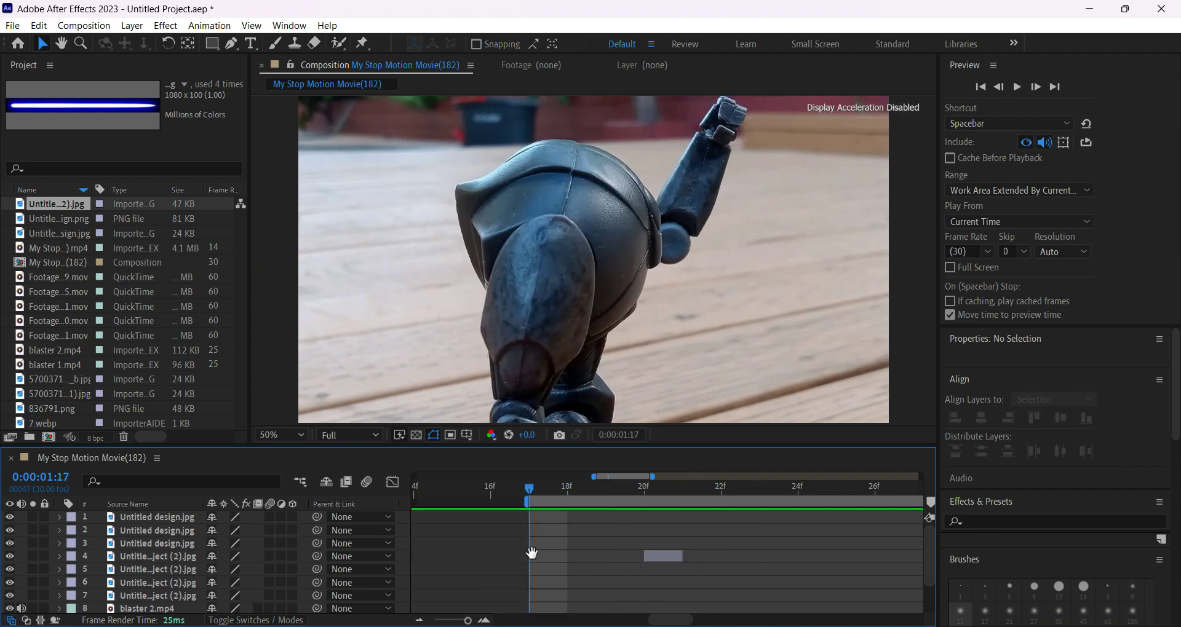
key("space")
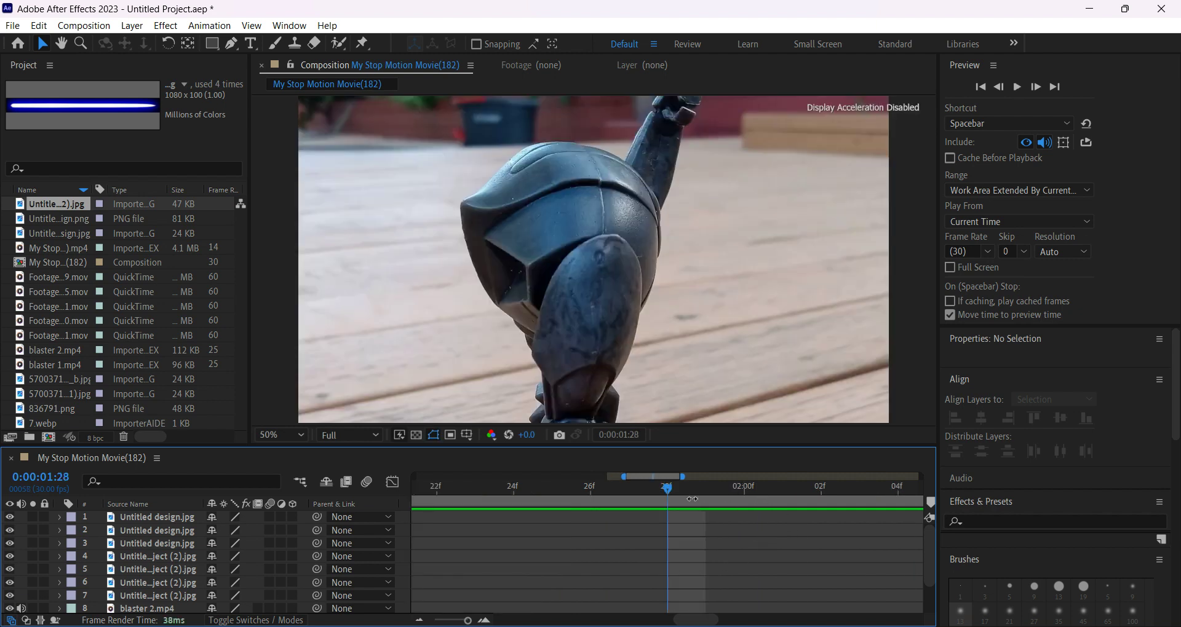
left_click_drag(669, 487, 777, 556)
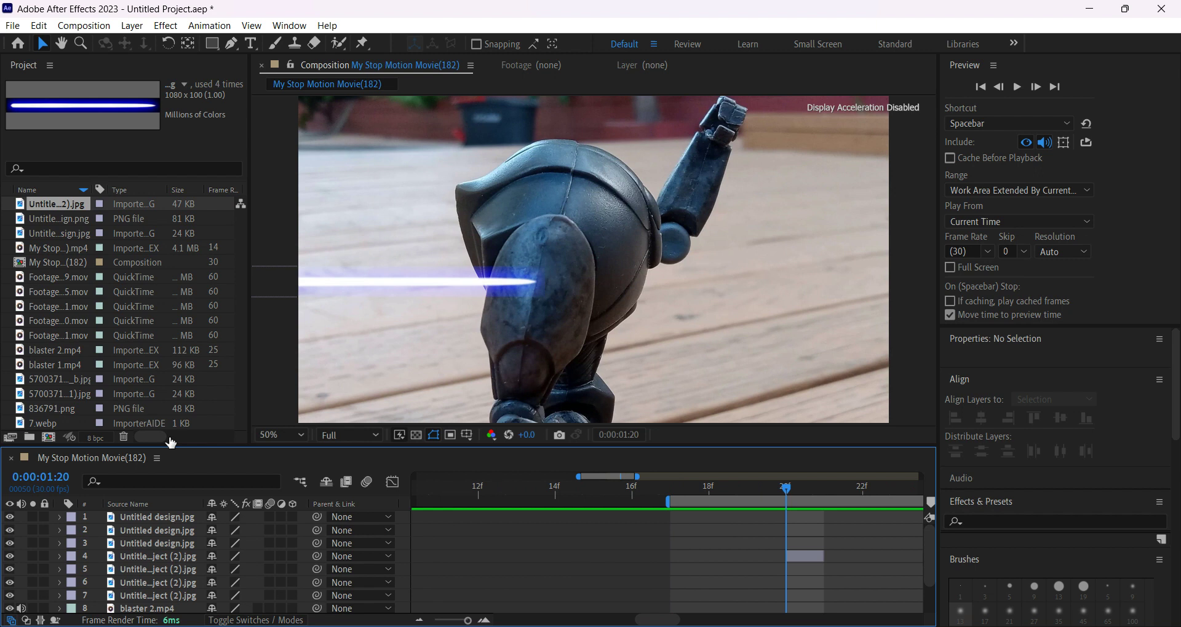
Step: Add the Bullet_Impact_10 sparks clip at 1:20 and place it at the bolt tip (762, 610)
left_click(57, 290)
left_click(58, 306)
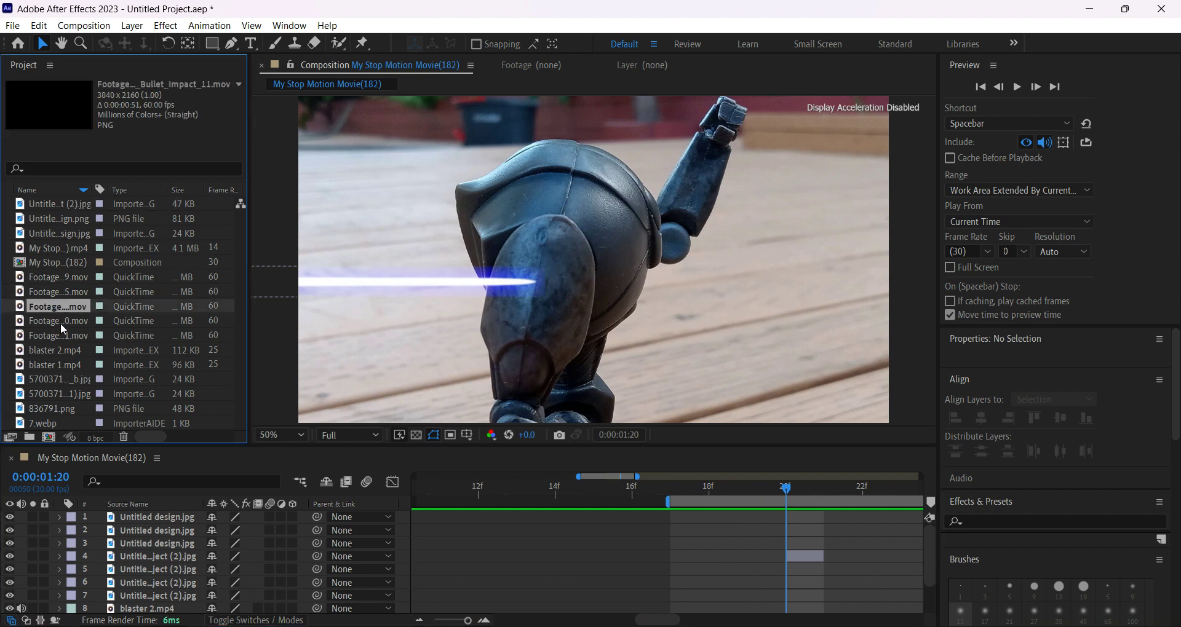
left_click(61, 321)
left_click(52, 338)
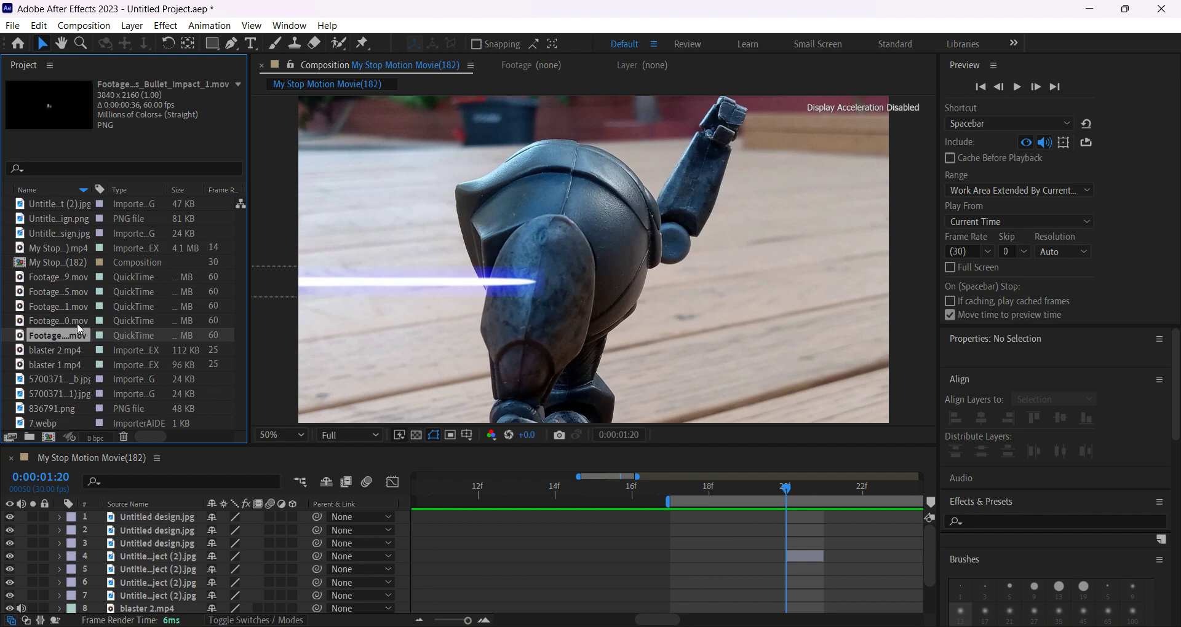
left_click_drag(78, 324, 793, 572)
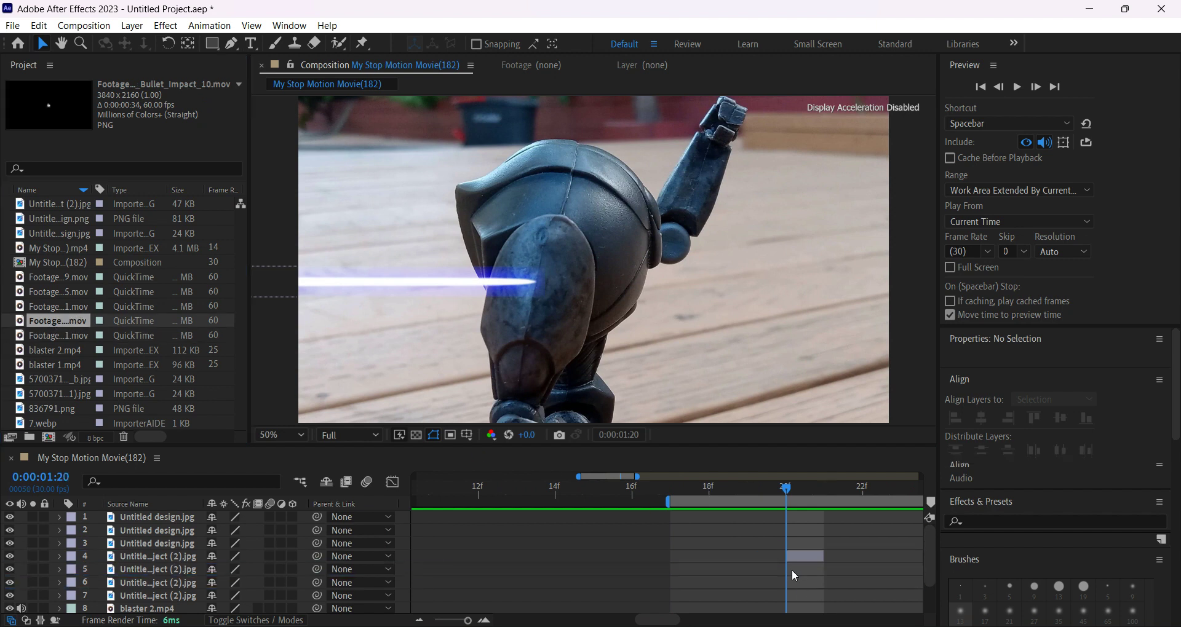
left_click_drag(620, 263, 566, 283)
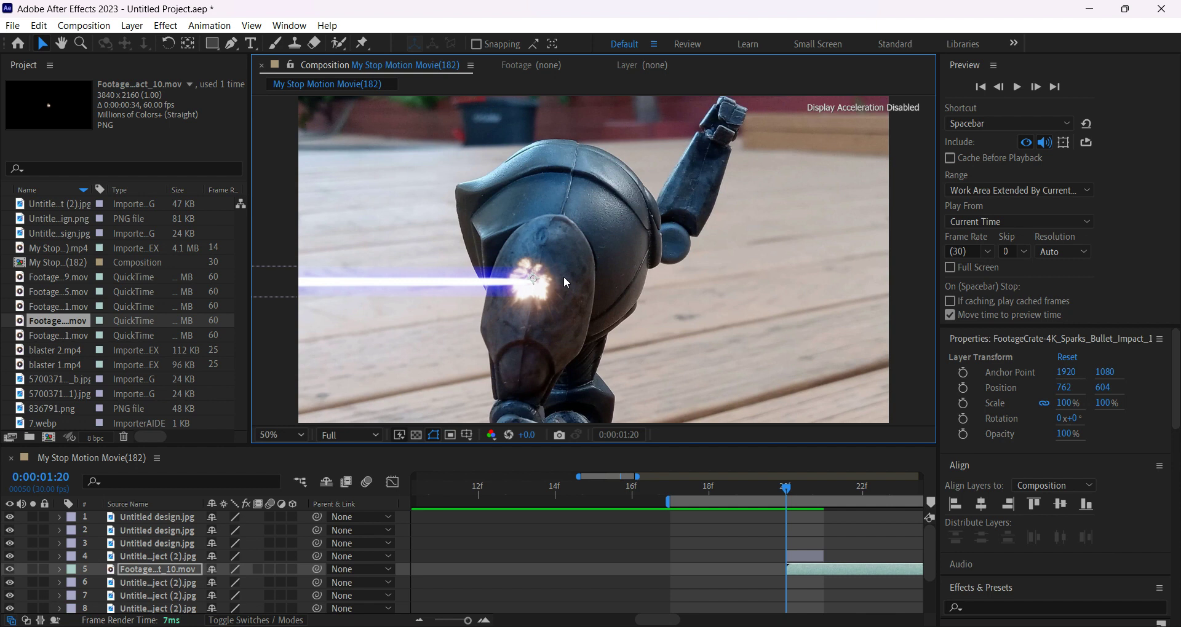
left_click_drag(565, 281, 562, 278)
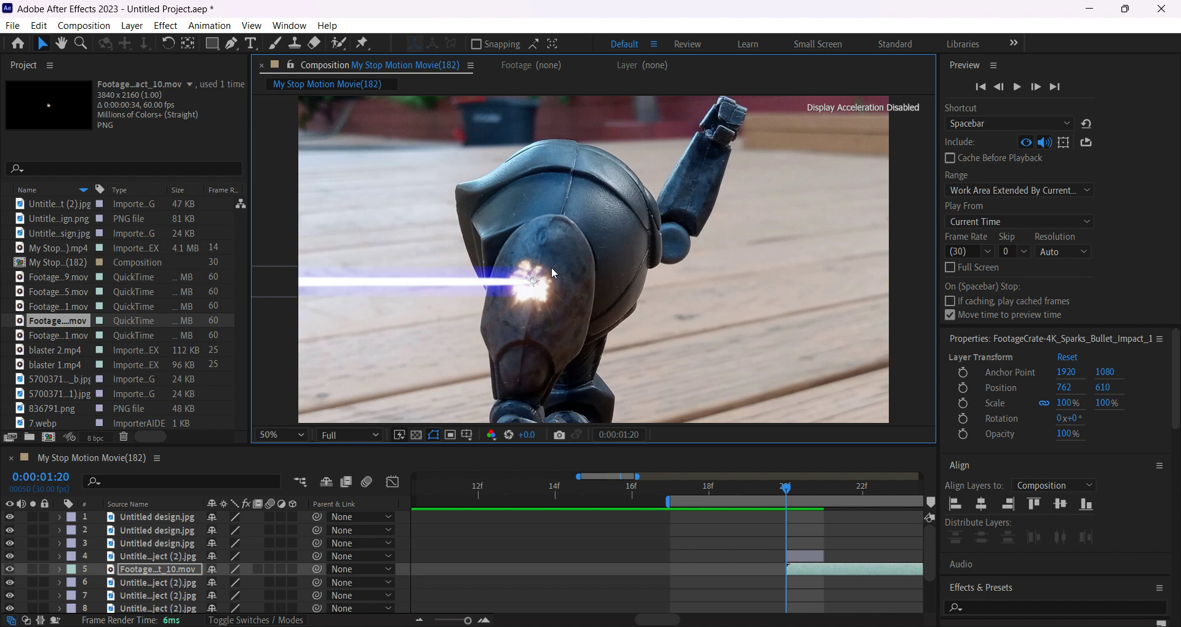
Step: Preview the spark impact and stop back on the hit frame
left_click(793, 492)
key("space")
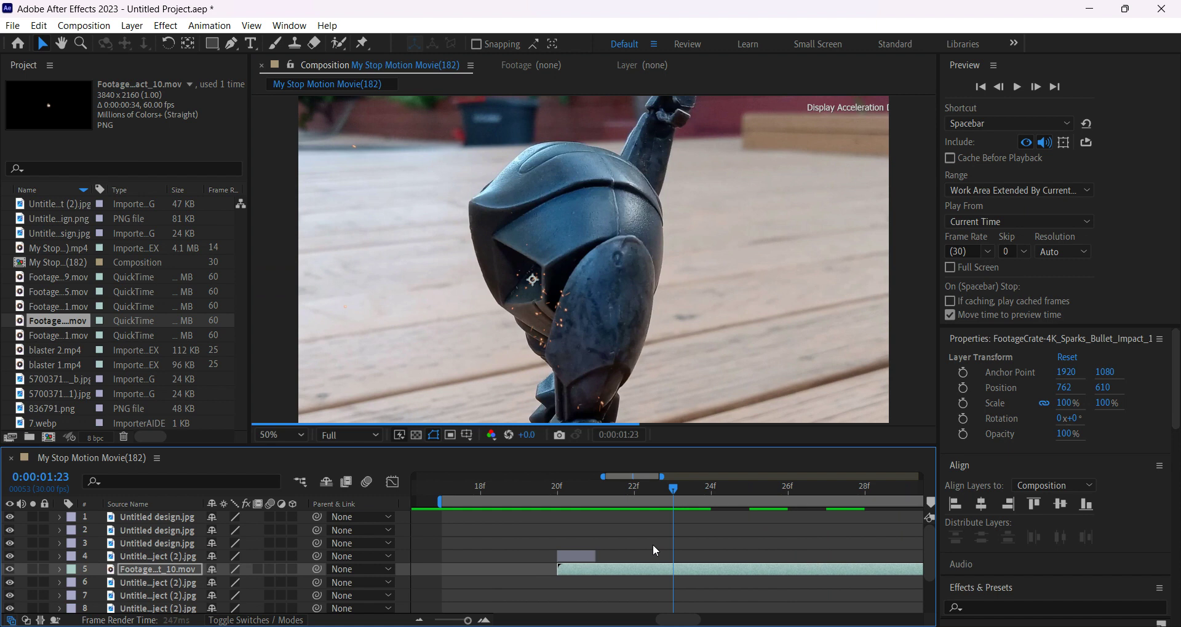
left_click(562, 286)
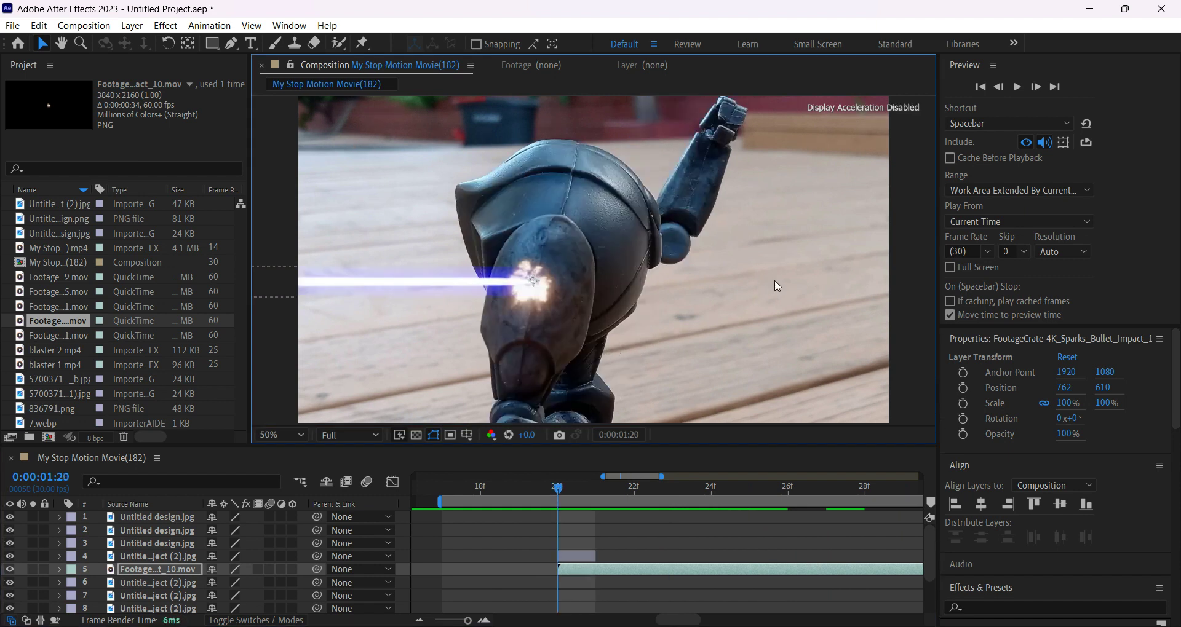
Step: Scale the sparks to 152.5% × 137% and nudge them to 768, 606 on the leg
key("comma")
key("comma")
key("comma")
key("comma")
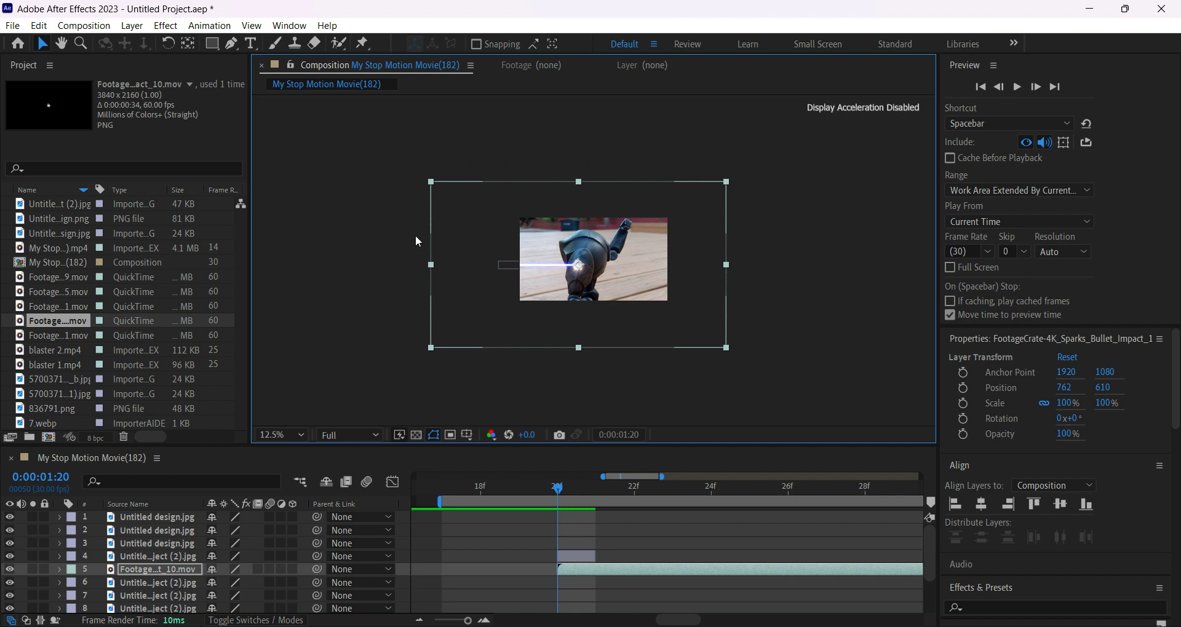
left_click_drag(434, 184, 357, 153)
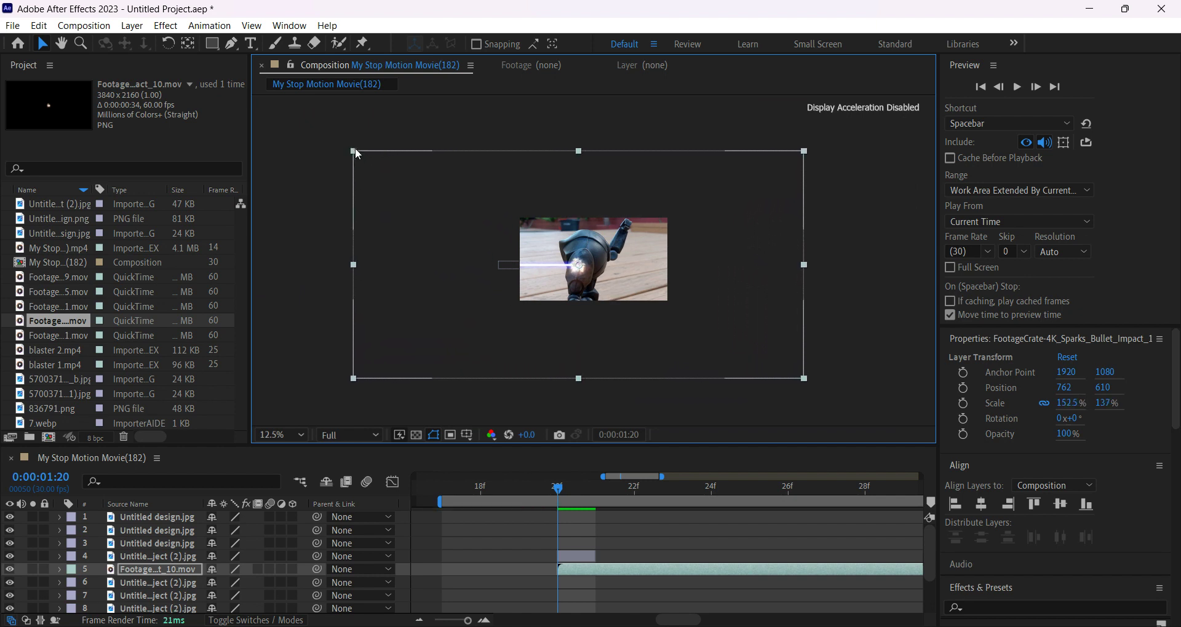
key("period")
key("period")
key("period")
key("period")
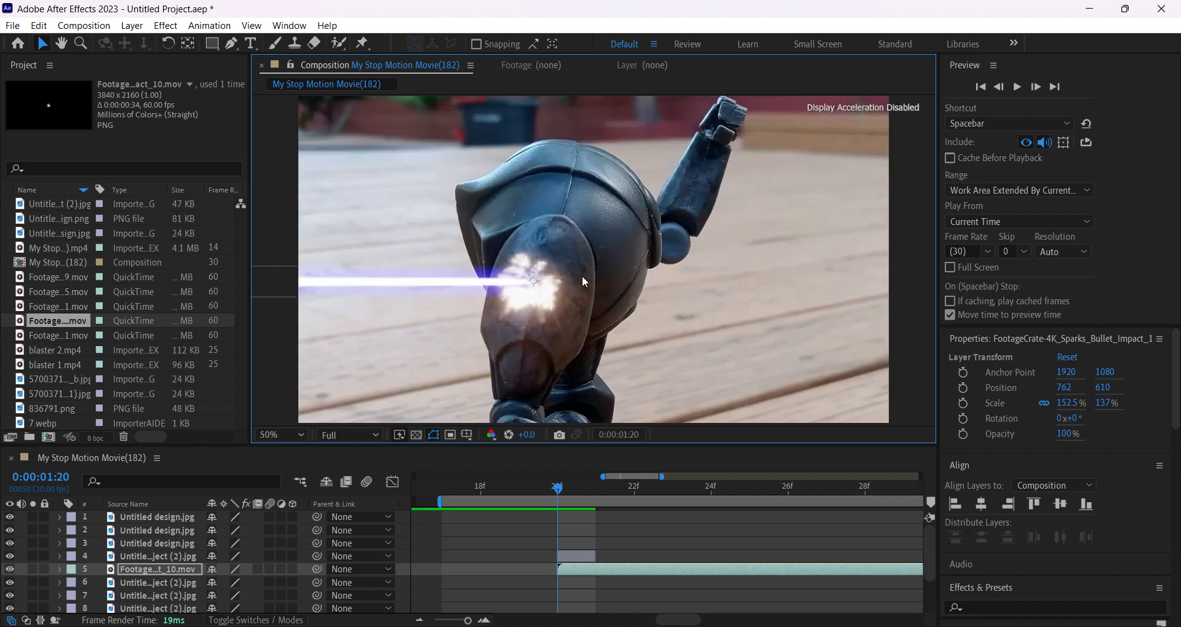
key("Right")
key("Right")
key("Right")
key("Right")
key("Right")
key("Right")
key("Up")
key("Up")
key("Up")
key("Up")
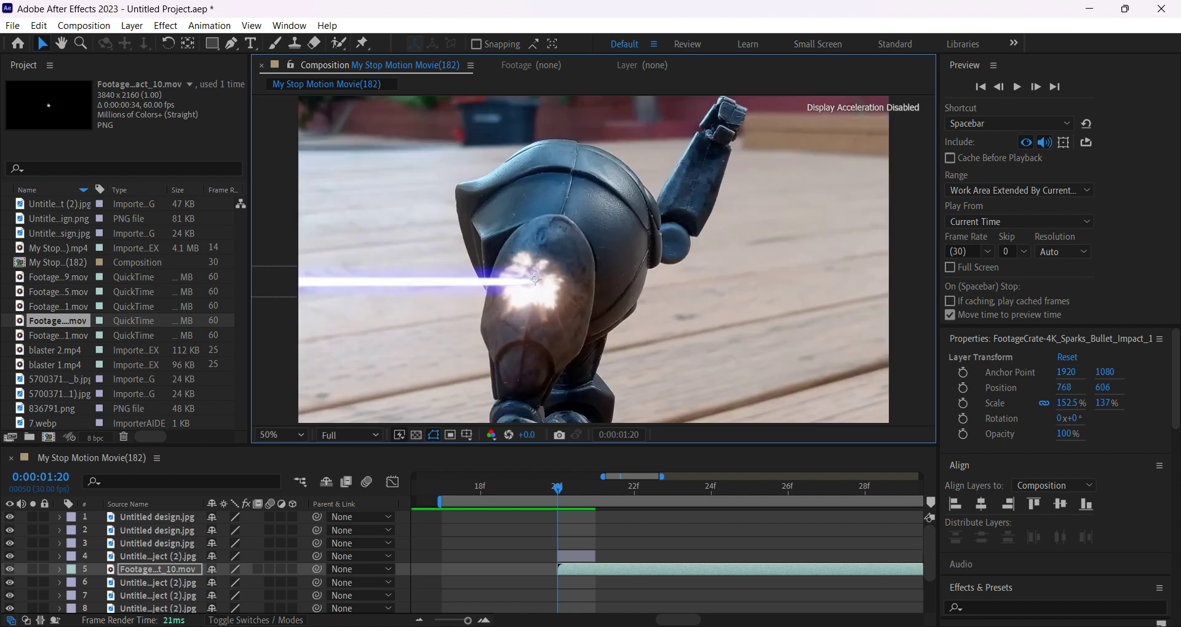
Step: Extend the work area to the start and play back the sparks following the 0:00:01:20 hit
left_click_drag(558, 497, 515, 533)
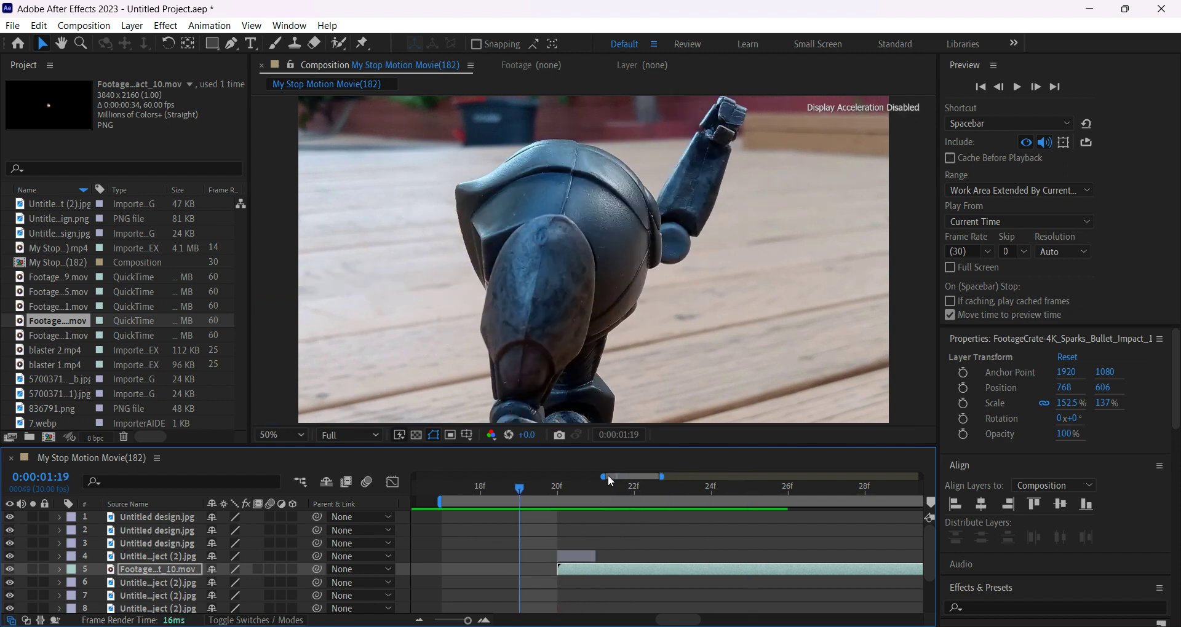
left_click_drag(602, 477, 383, 480)
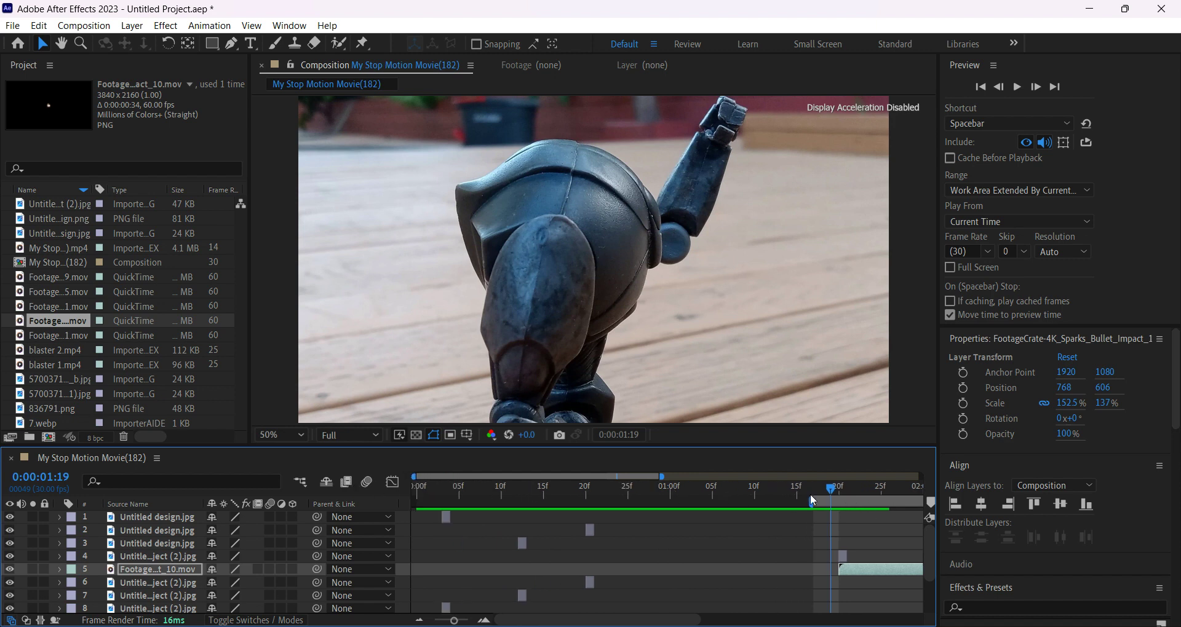
left_click_drag(809, 504, 270, 509)
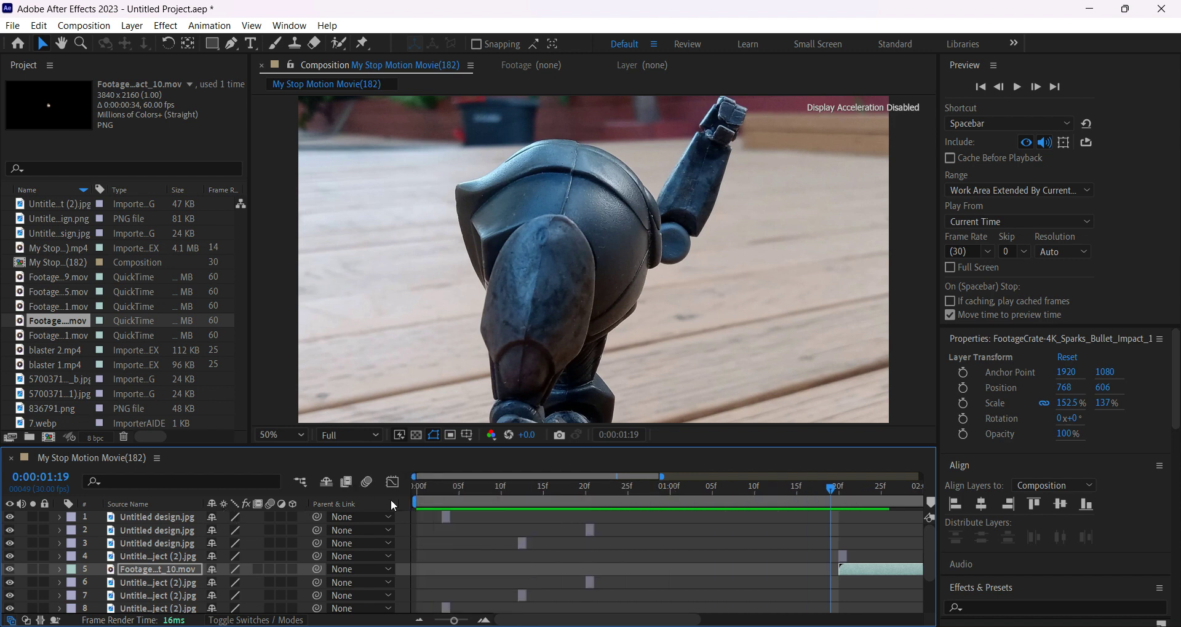
left_click_drag(415, 477, 604, 477)
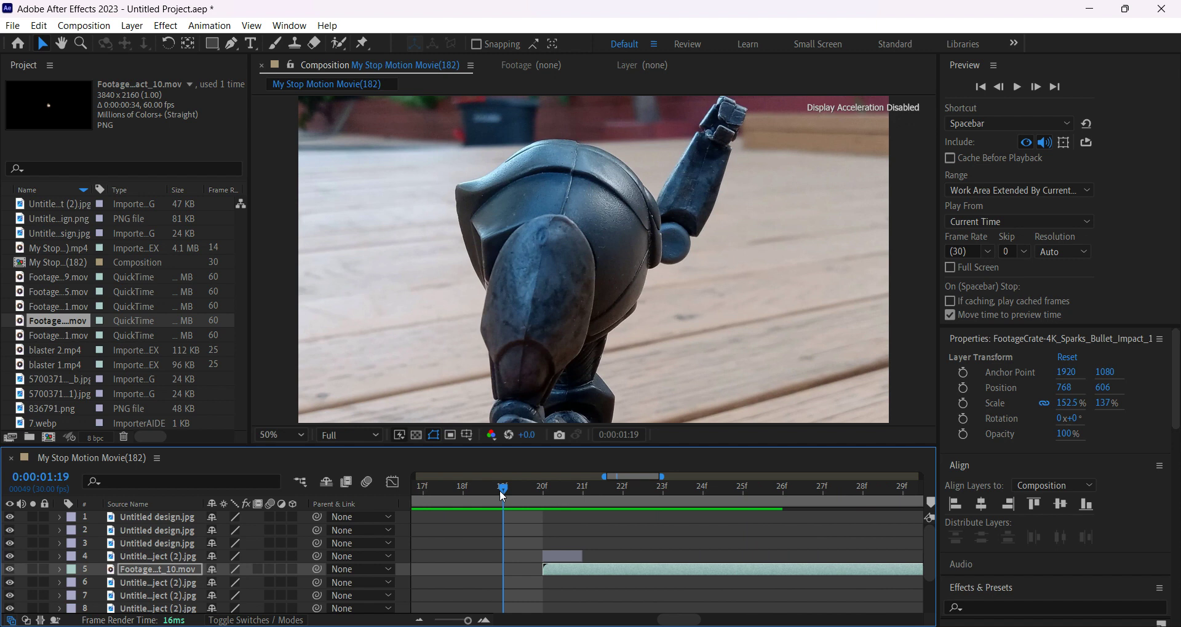
left_click_drag(501, 492, 691, 522)
key("space")
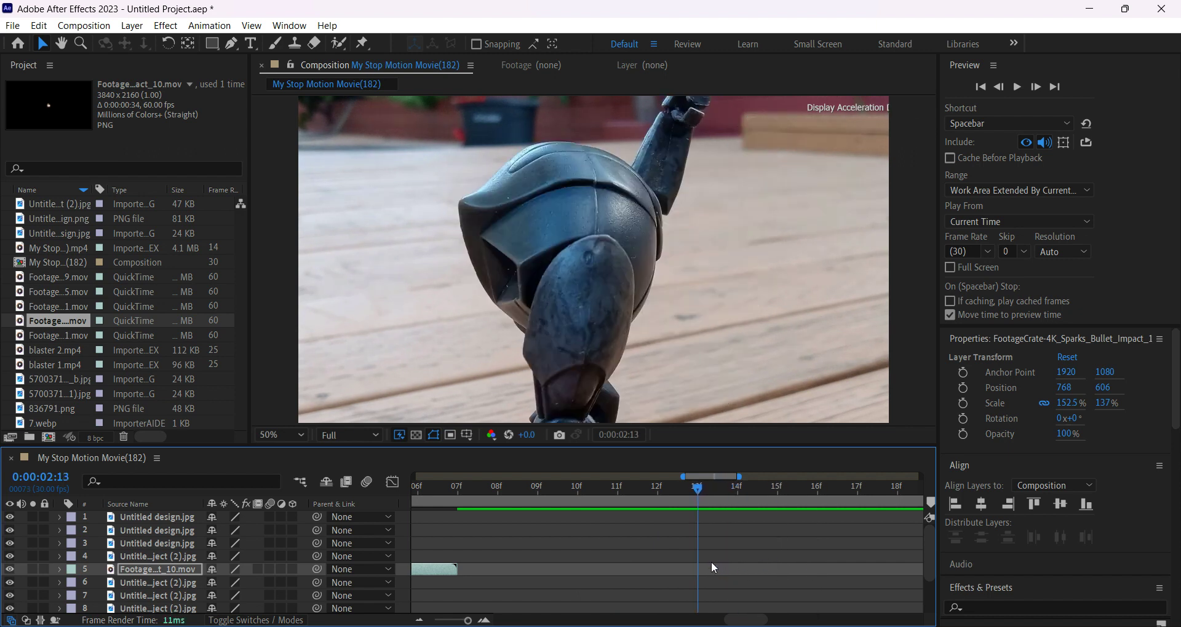
Step: Add Untitled Project (2).jpg as layer 3 at 2:13, entering from the left, trimmed to one frame
left_click(41, 234)
left_click(59, 208)
left_click_drag(57, 204, 706, 537)
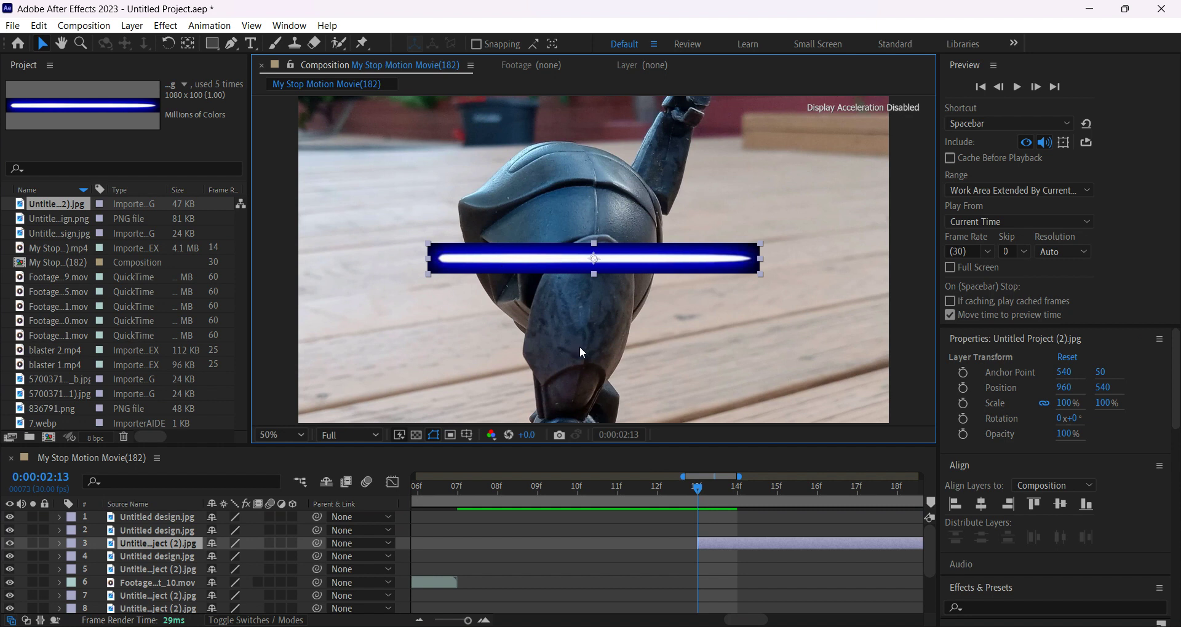
left_click_drag(593, 261, 404, 222)
left_click_drag(699, 492, 702, 525)
key("alt+]")
key("F2")
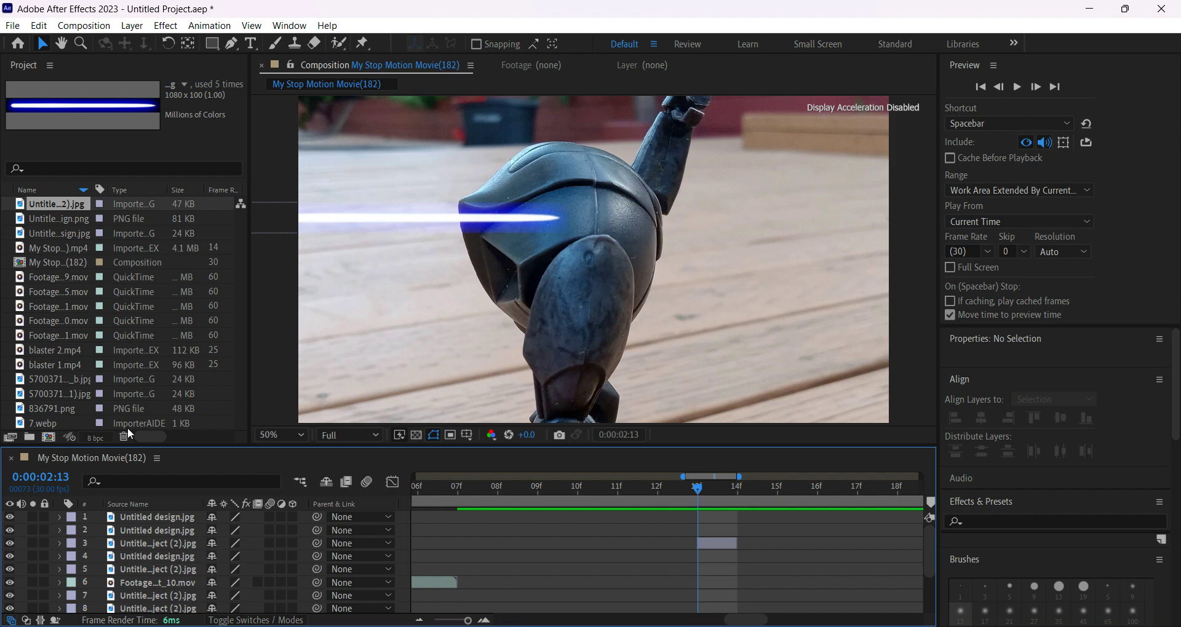
Step: Add the Bullet_Impact_15 spark clip at 0:00:02:13 and move it toward the bolt's impact point
left_click(31, 335)
left_click(47, 320)
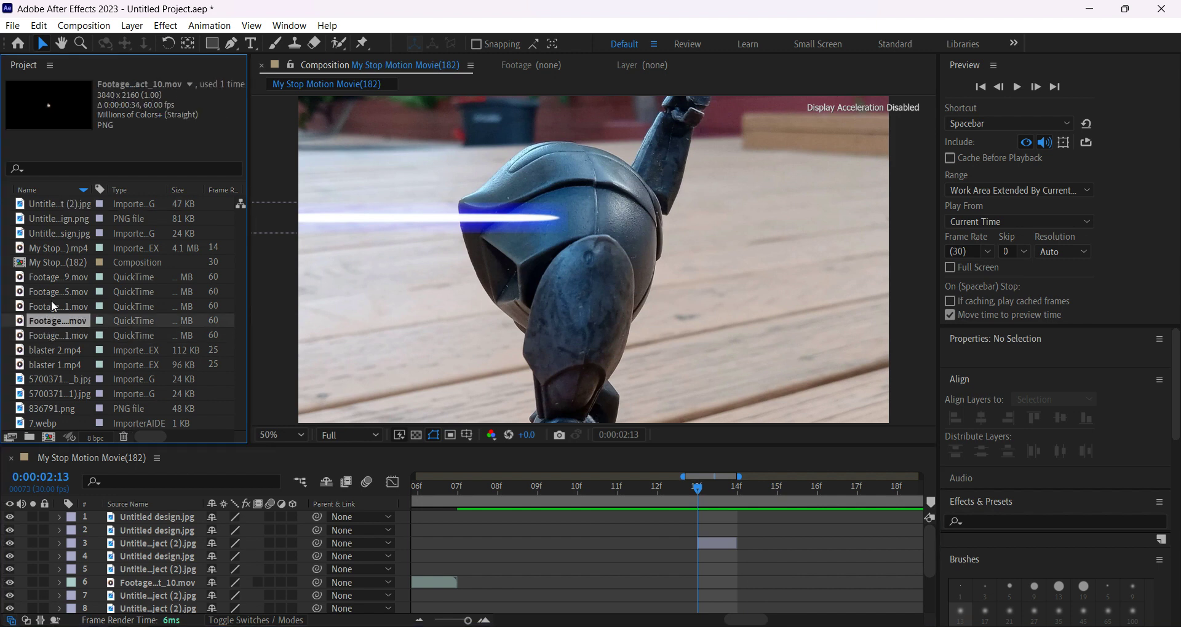
left_click(52, 303)
left_click(59, 292)
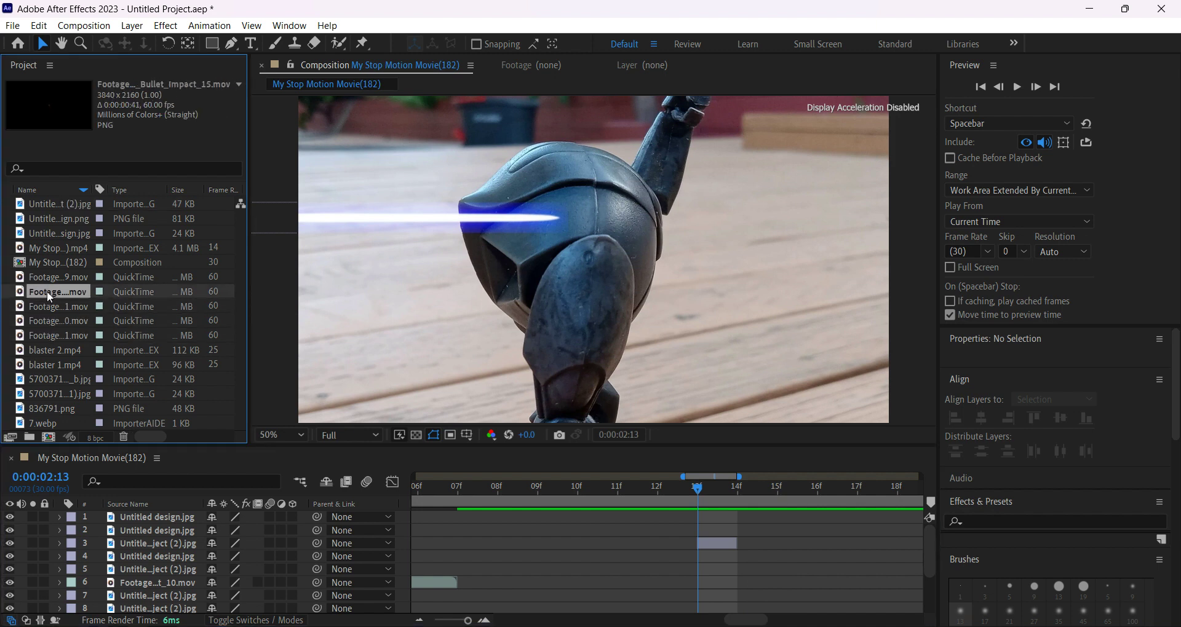
left_click_drag(315, 406, 709, 556)
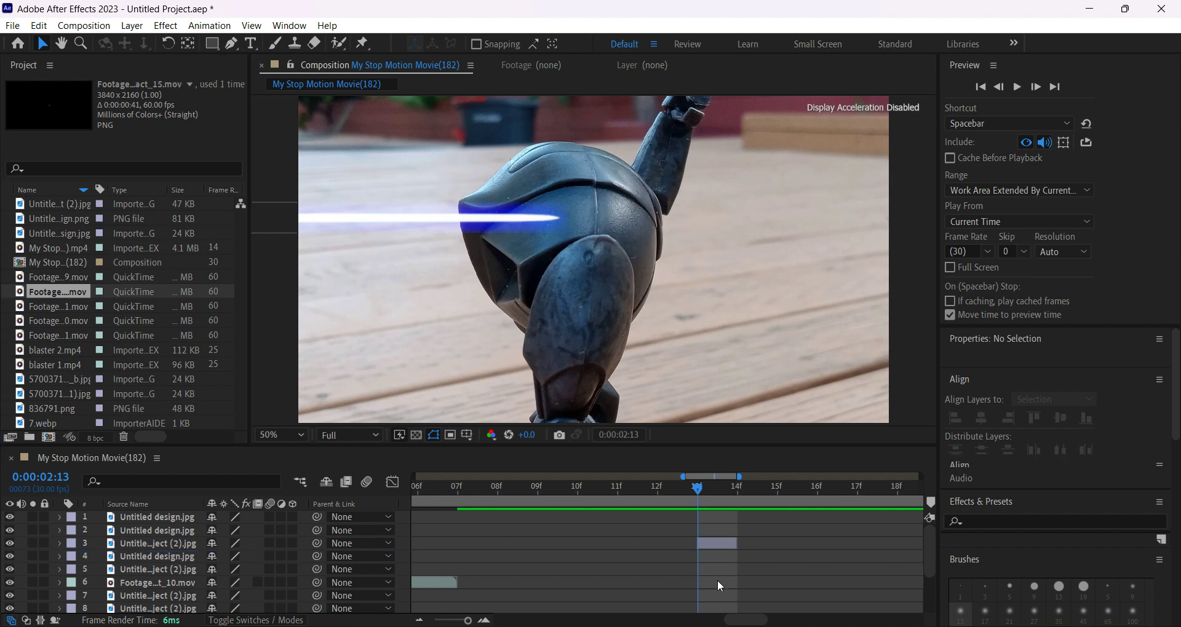
left_click_drag(610, 273, 566, 228)
Step: Scale the sparks to 185% × 200.7% and nudge them to 800, 388 on the bolt tip
key("comma")
key("comma")
key("comma")
key("comma")
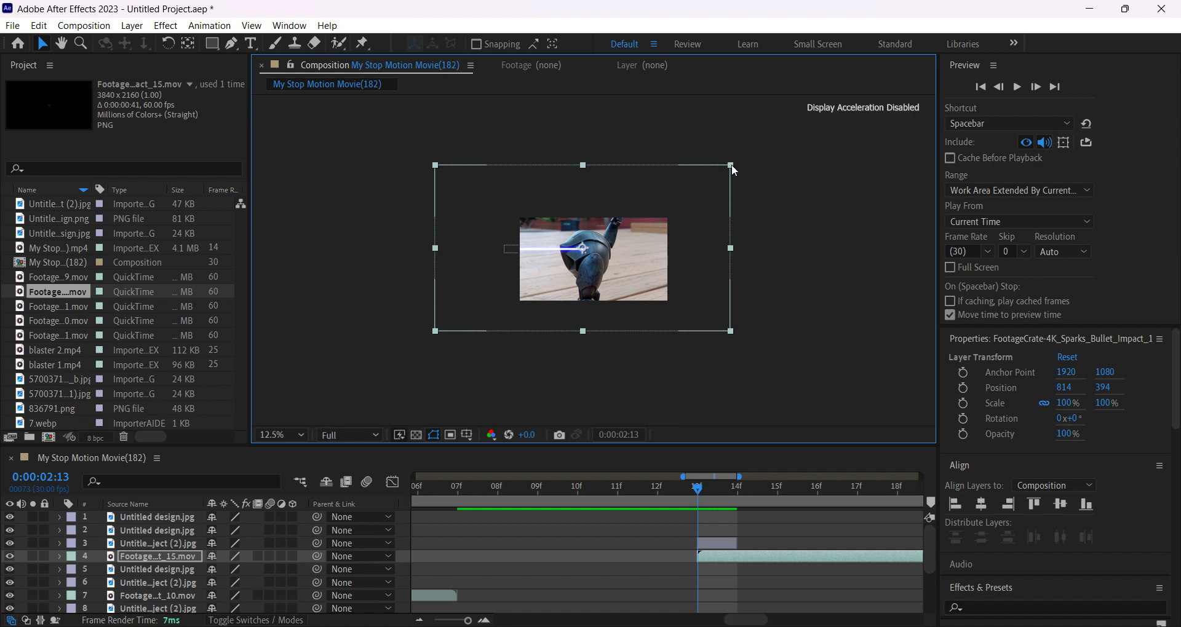
left_click_drag(730, 164, 857, 80)
key("period")
key("period")
key("period")
key("period")
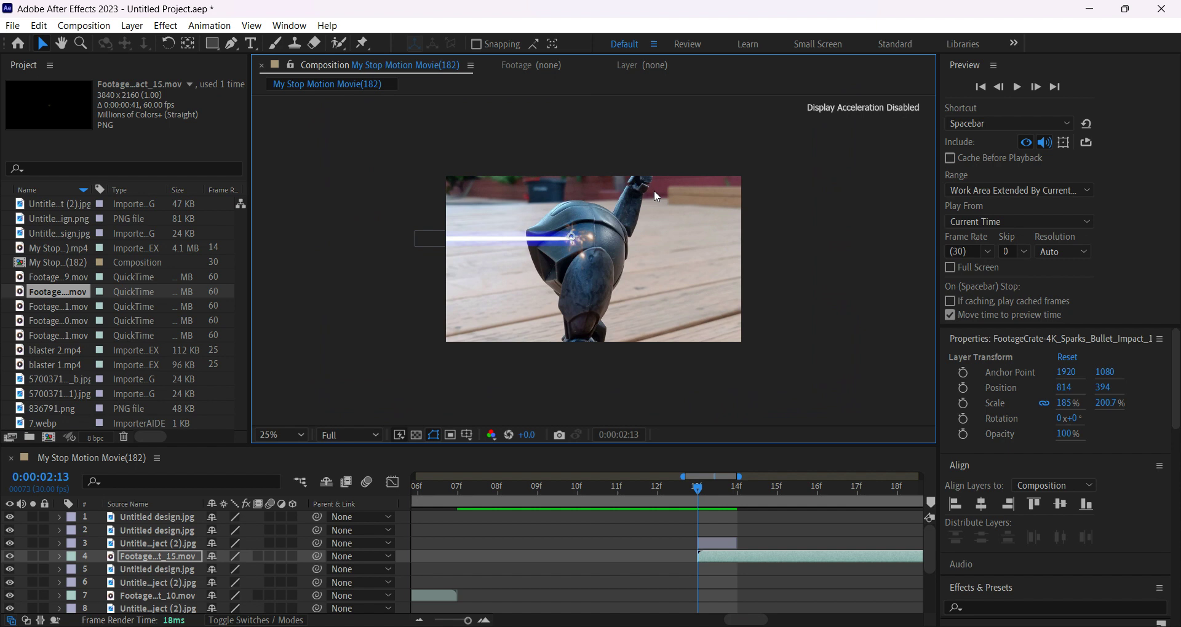
left_click_drag(563, 215, 557, 217)
key("Up")
key("Up")
key("Up")
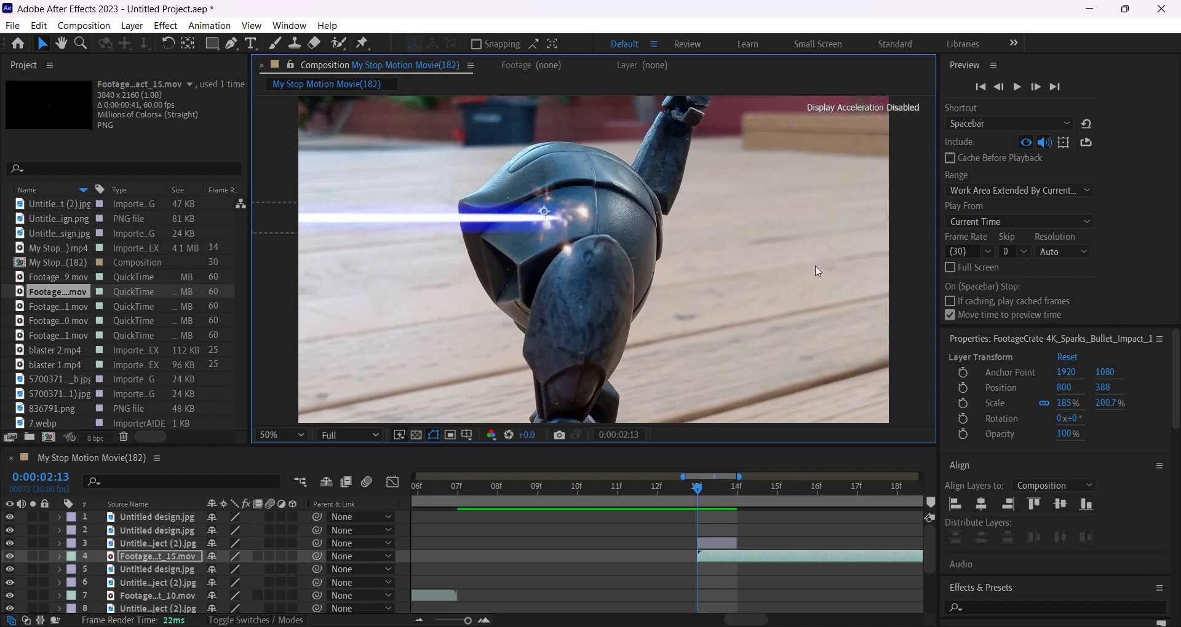
left_click(740, 518)
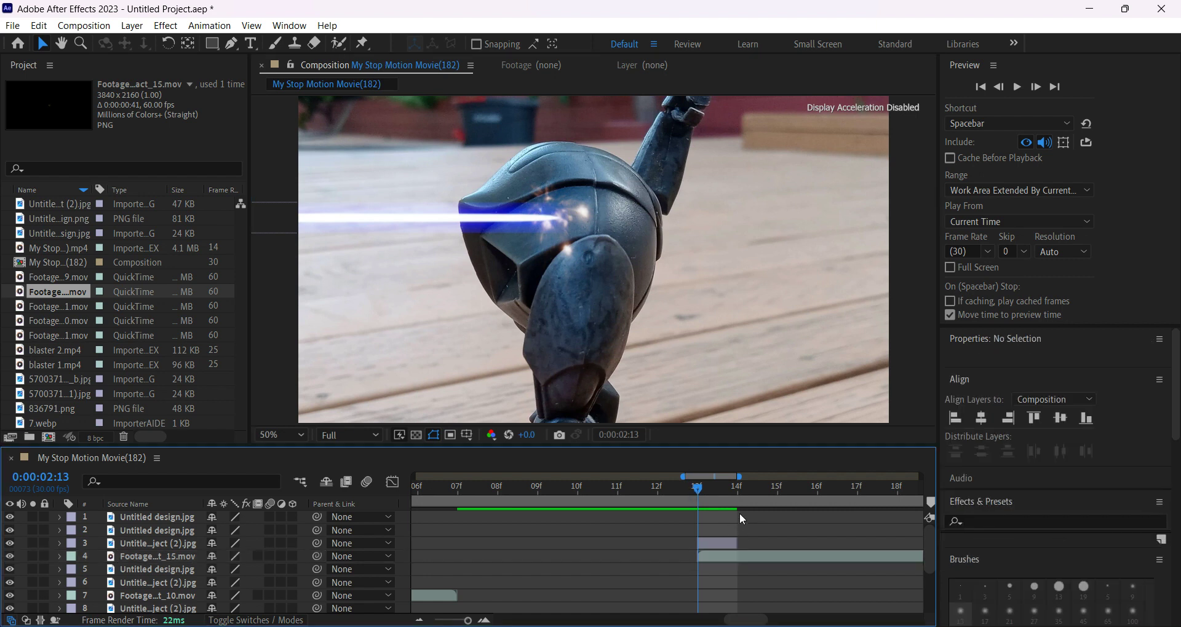
left_click_drag(704, 493, 727, 516)
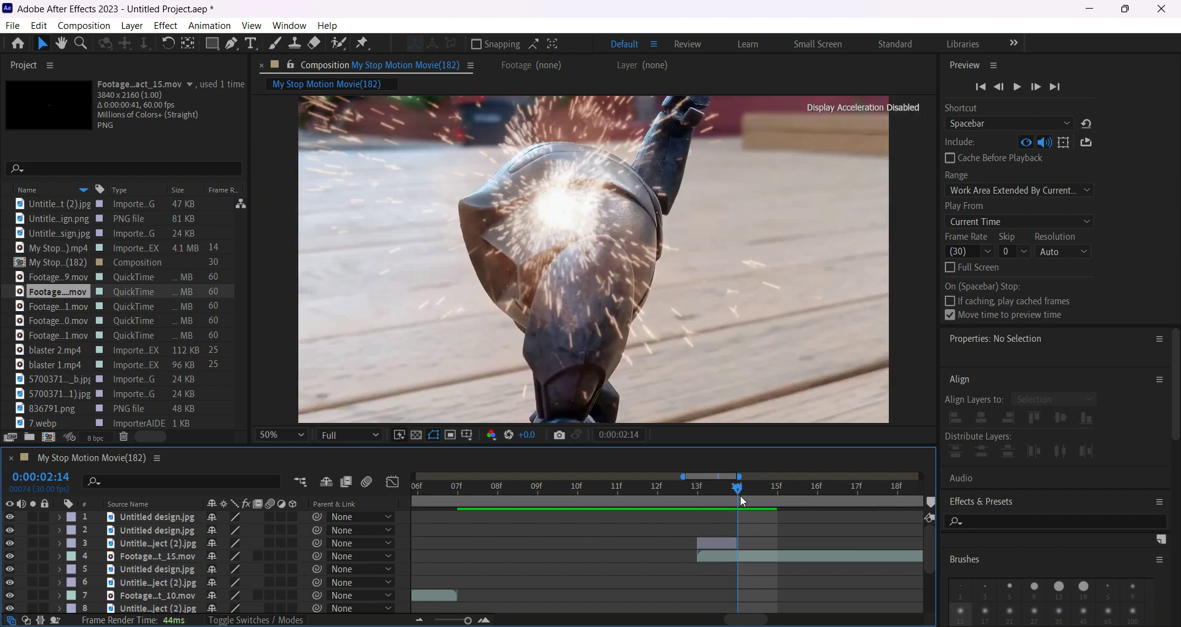
key("space")
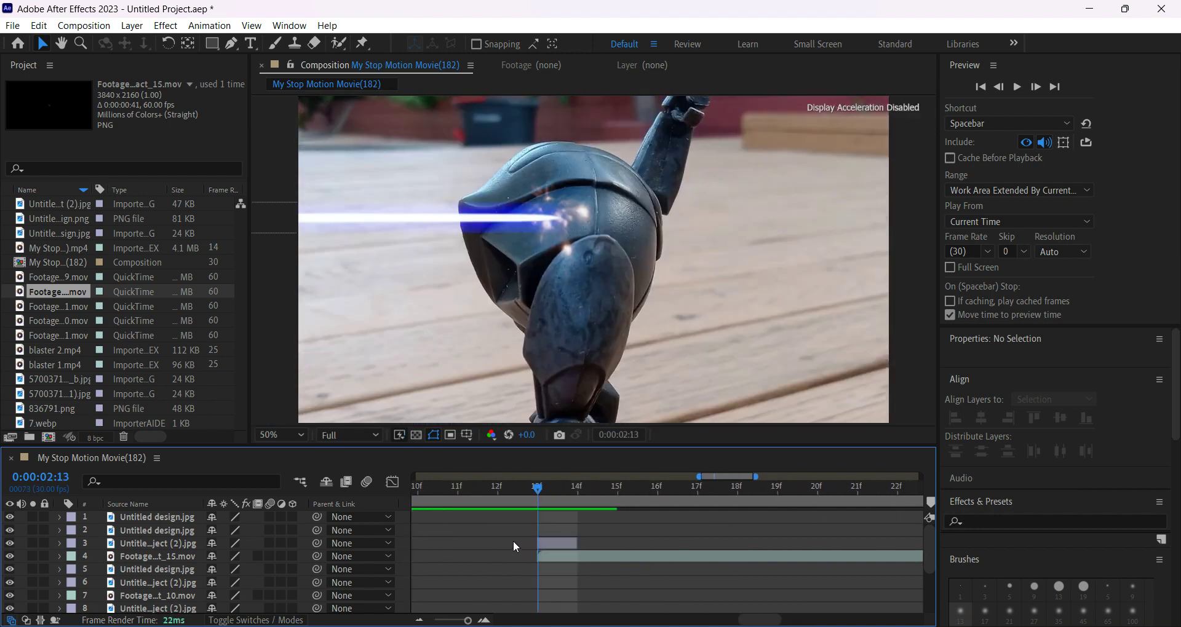
Step: Add 836791.png as layer 5 and shrink it to about 64% × 66%
left_click(67, 394)
left_click(67, 408)
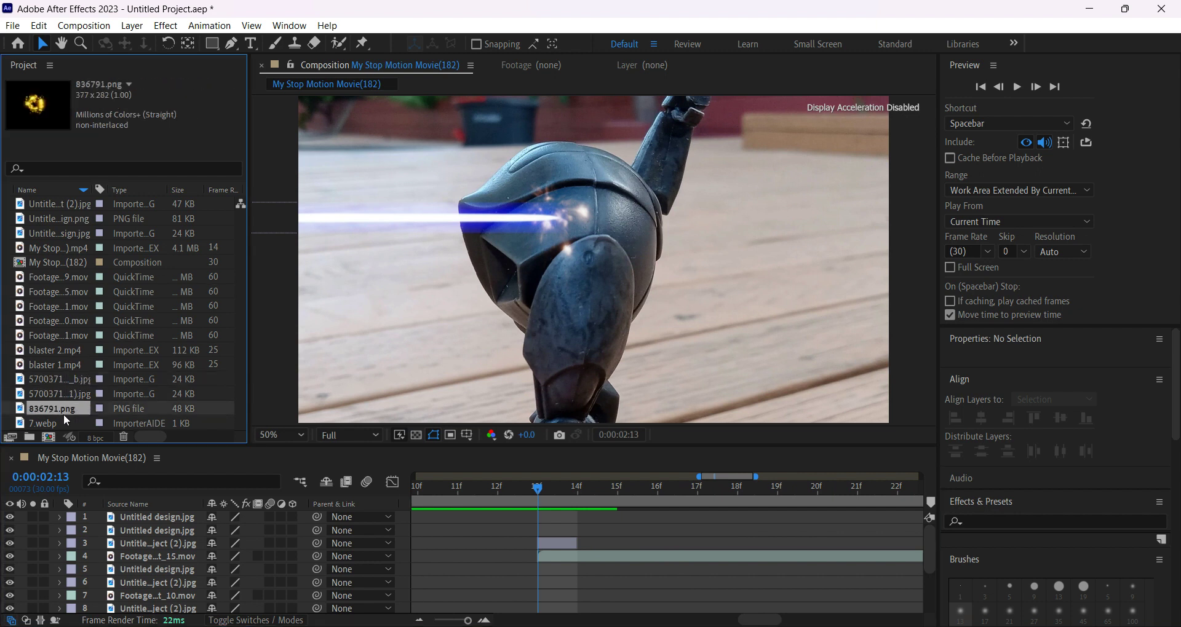
left_click_drag(56, 415, 540, 575)
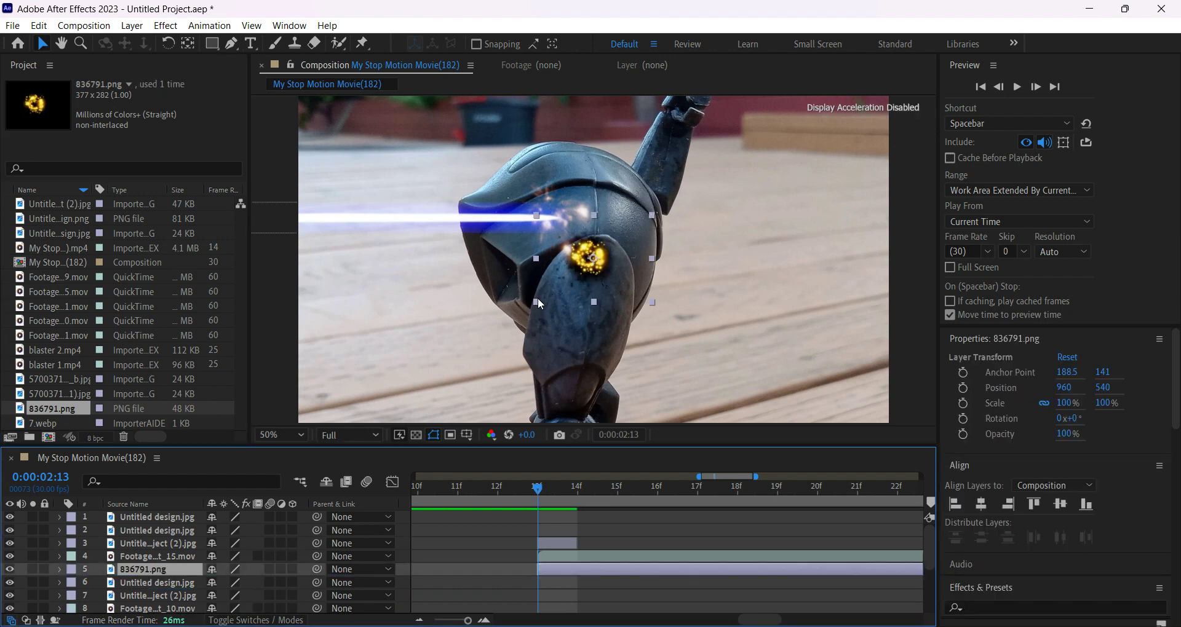
left_click_drag(536, 302, 559, 291)
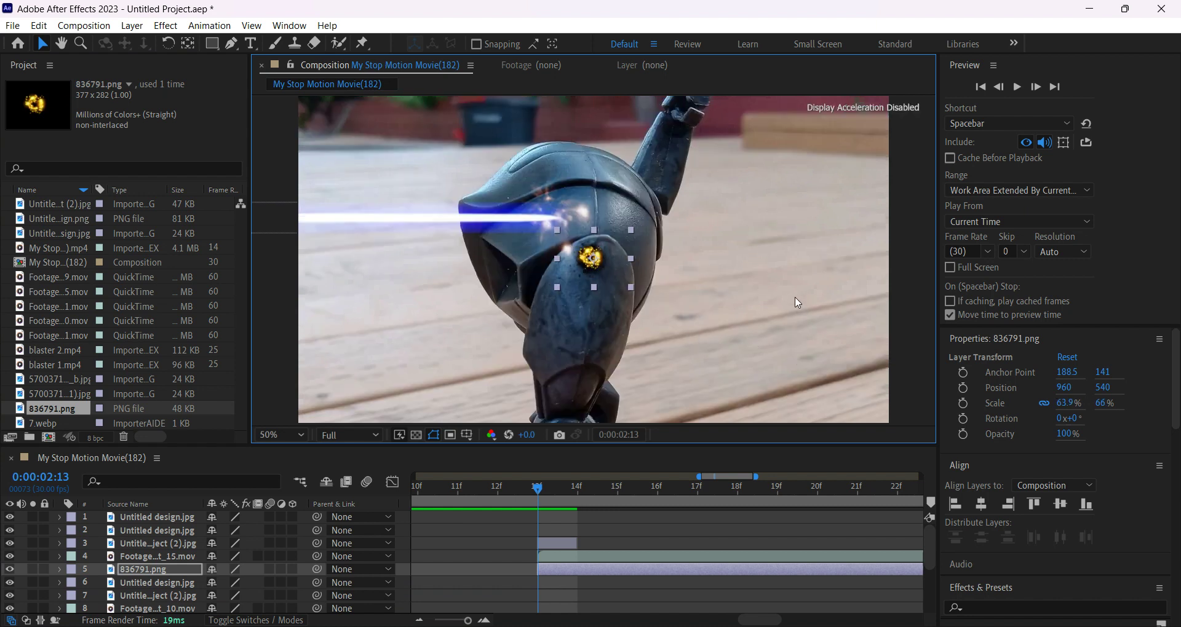
Step: Move the scorch mark onto the bolt's tip, undoing a misplaced attempt
left_click_drag(621, 256, 714, 210)
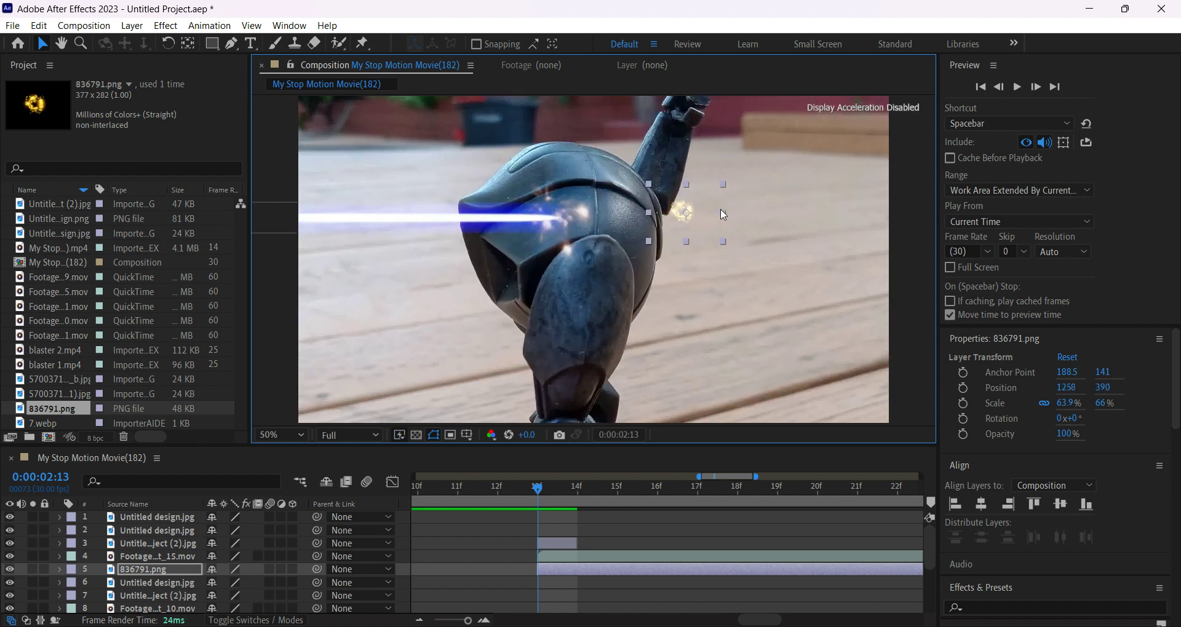
left_click_drag(716, 214, 662, 231)
key("ctrl+z")
key("ctrl+Home")
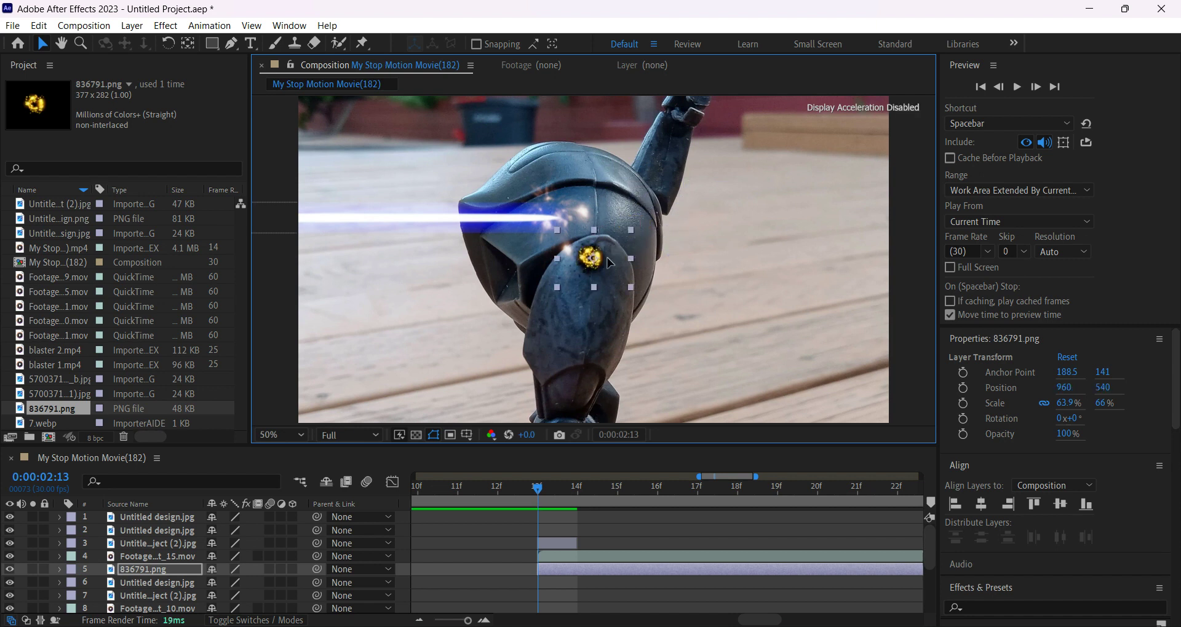
left_click_drag(608, 263, 575, 222)
Step: Zoom in on the impact and fine-tune the scorch mark to 851.5, 408
scroll(552, 198, "up", 4)
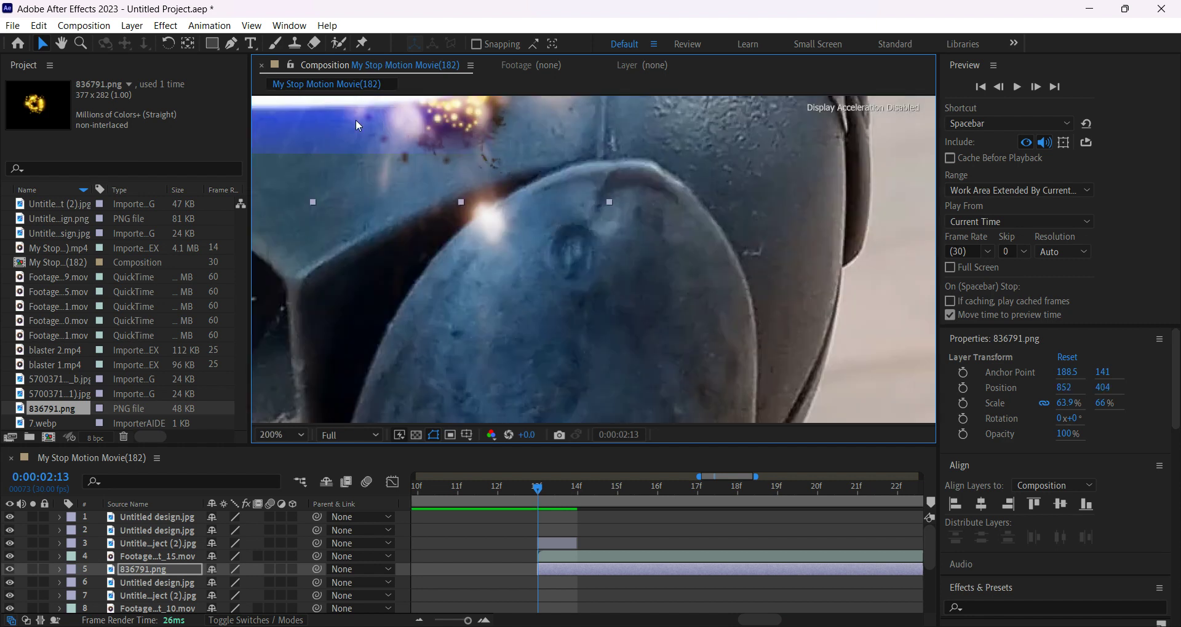
key("h")
left_click_drag(308, 135, 331, 210)
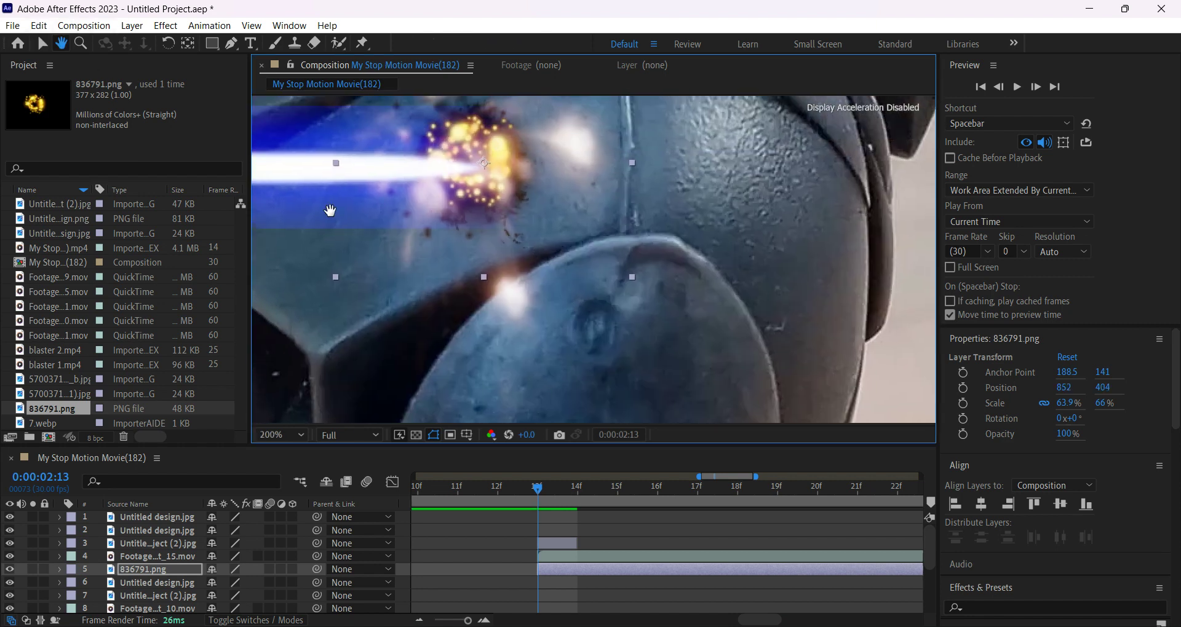
left_click(42, 43)
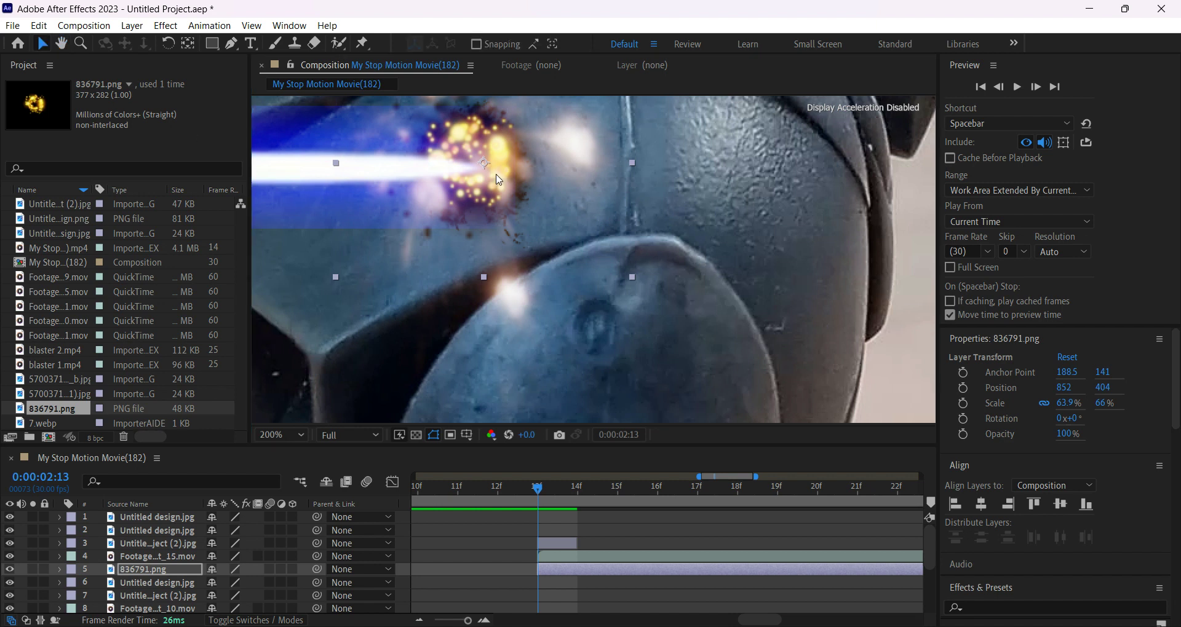
left_click_drag(495, 174, 495, 178)
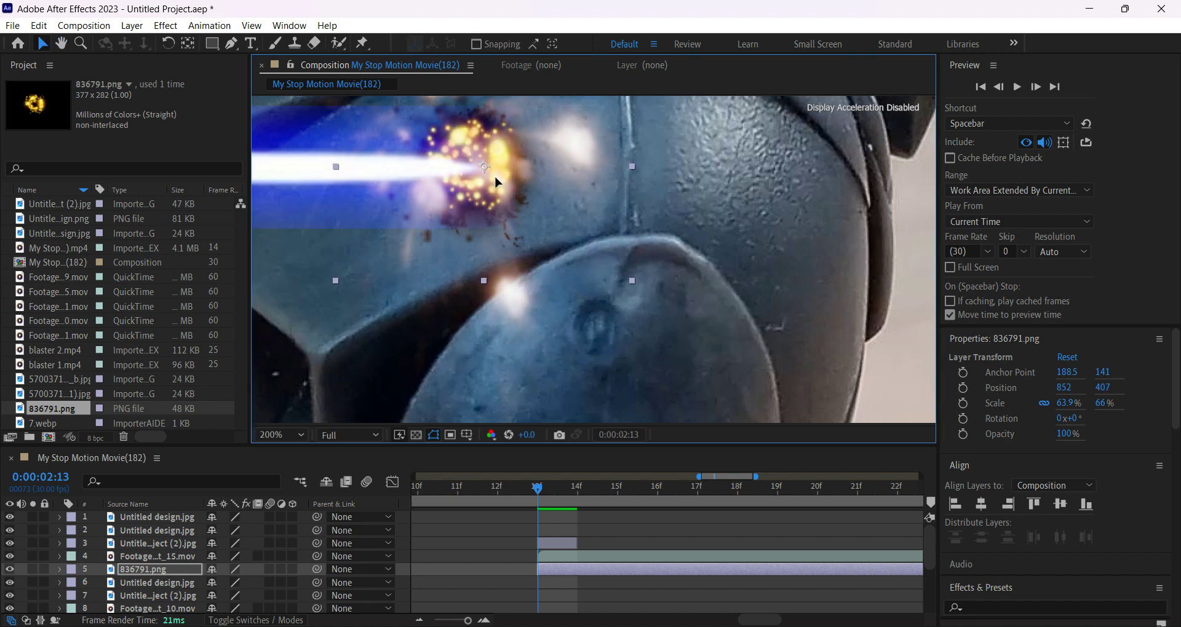
key("comma")
key("comma")
key("comma")
key("comma")
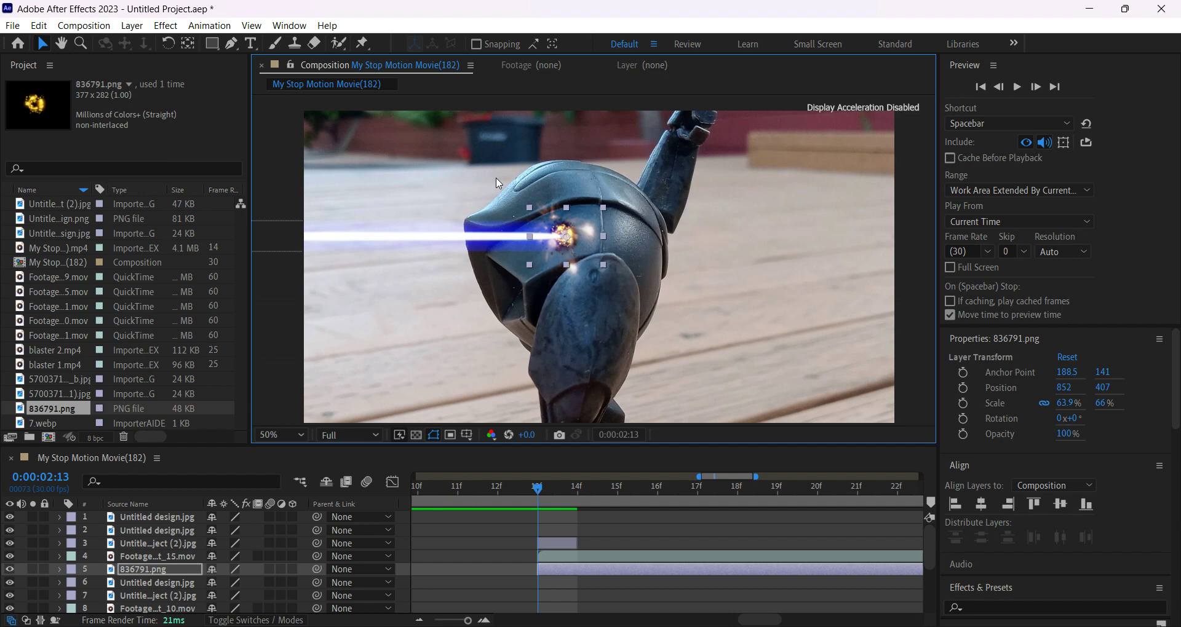
key("period")
key("period")
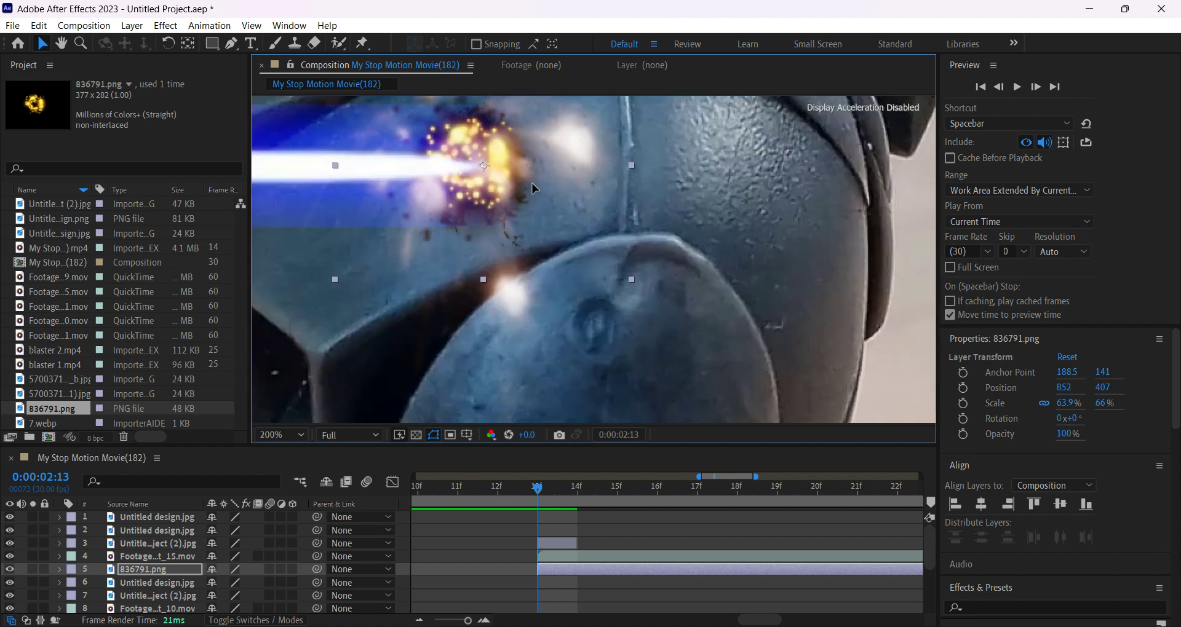
left_click_drag(532, 187, 532, 189)
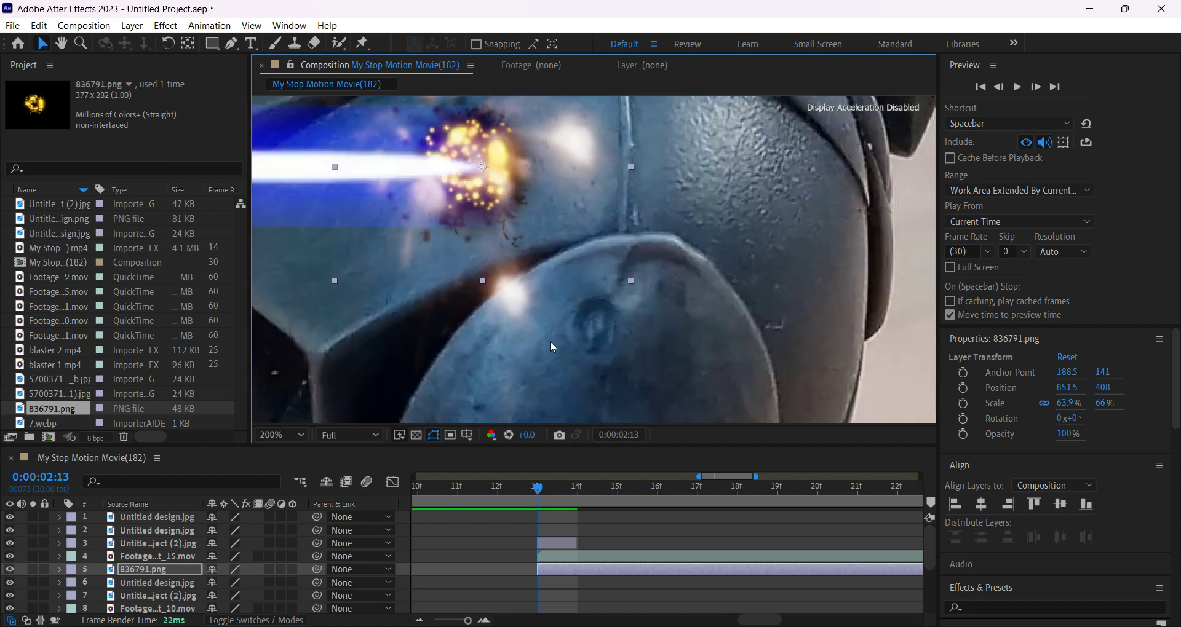
Step: Split the 836791.png layer at 0:00:02:15 and drag the new piece onto the droid's chest
key("comma")
key("comma")
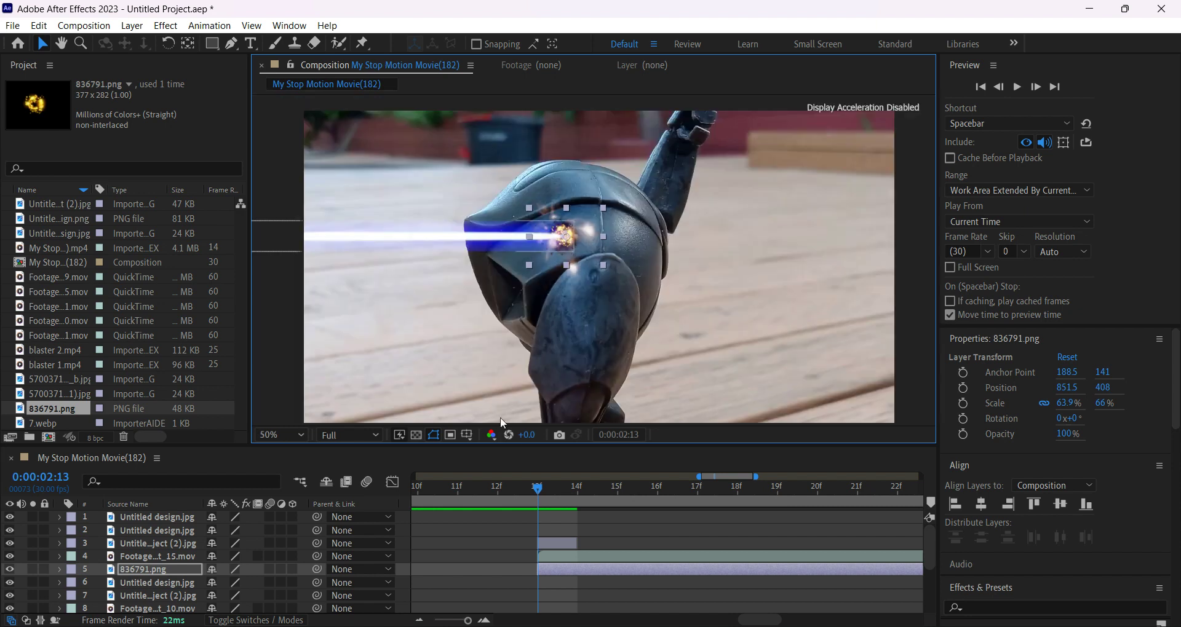
left_click(540, 486)
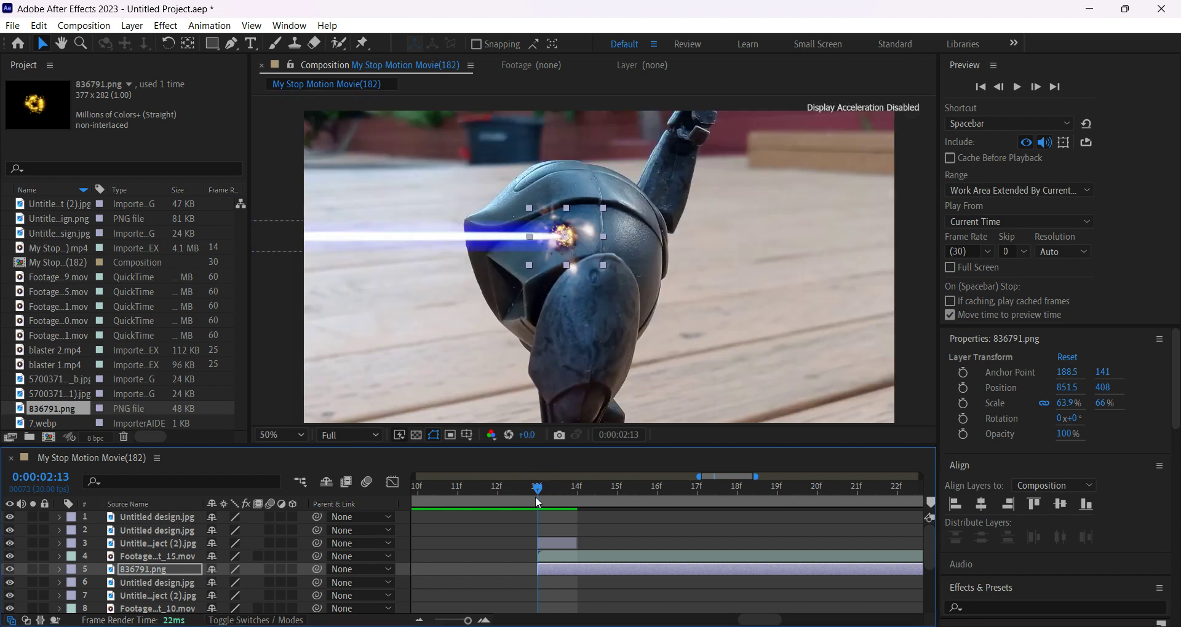
left_click_drag(541, 492, 626, 513)
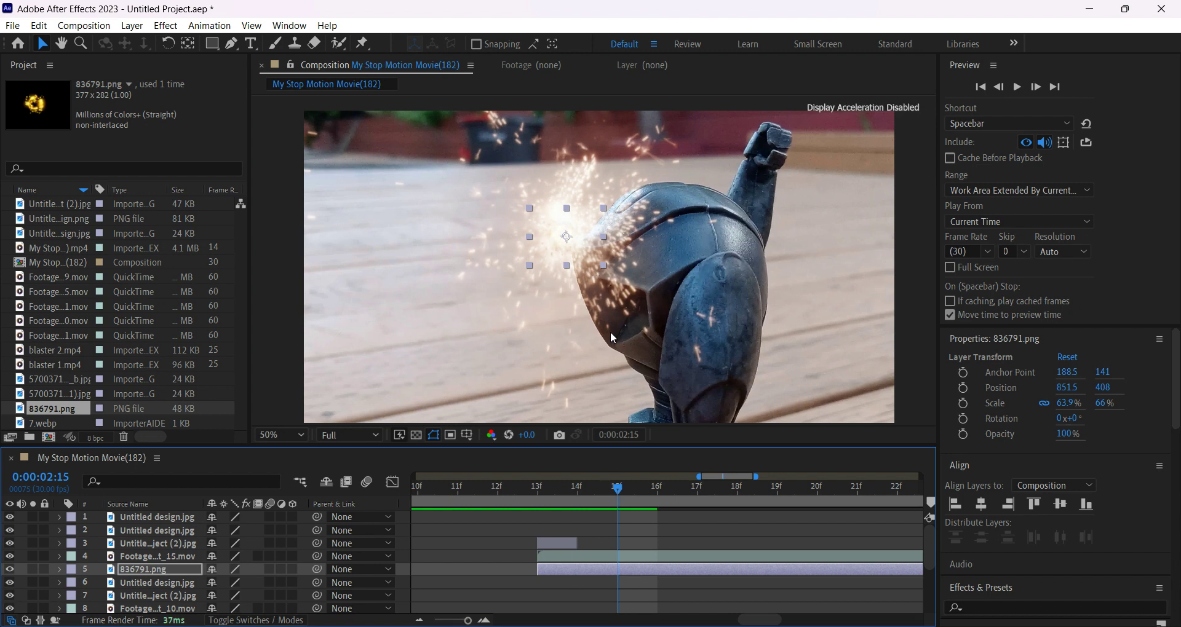
key("ctrl+shift+d")
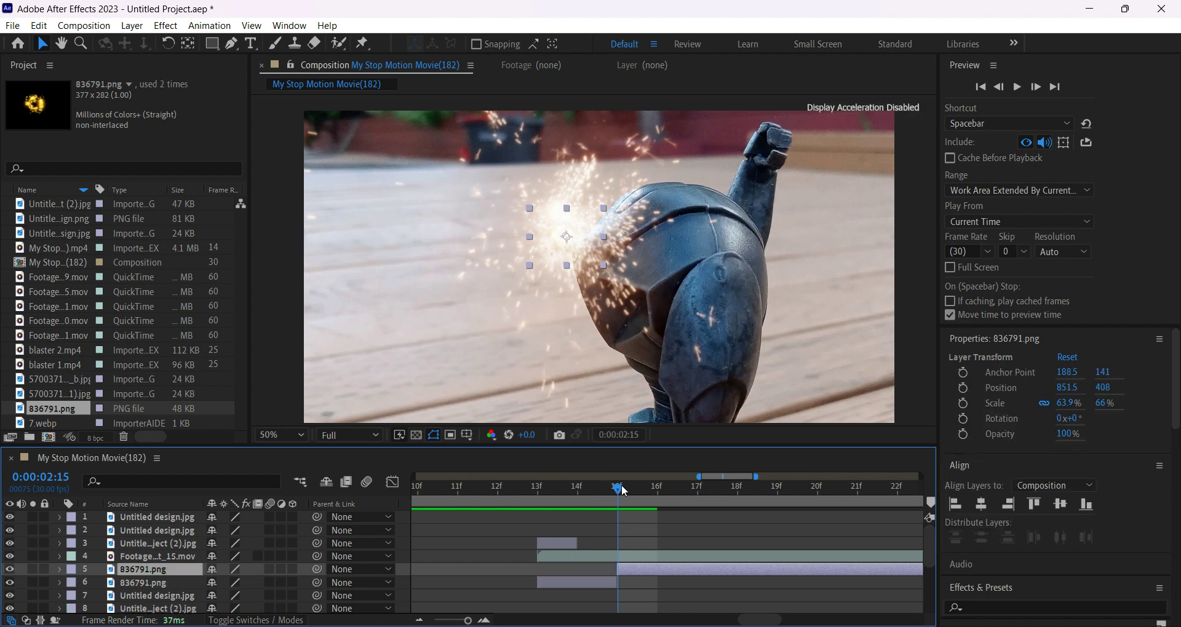
key("Page_Up")
key("Page_Up")
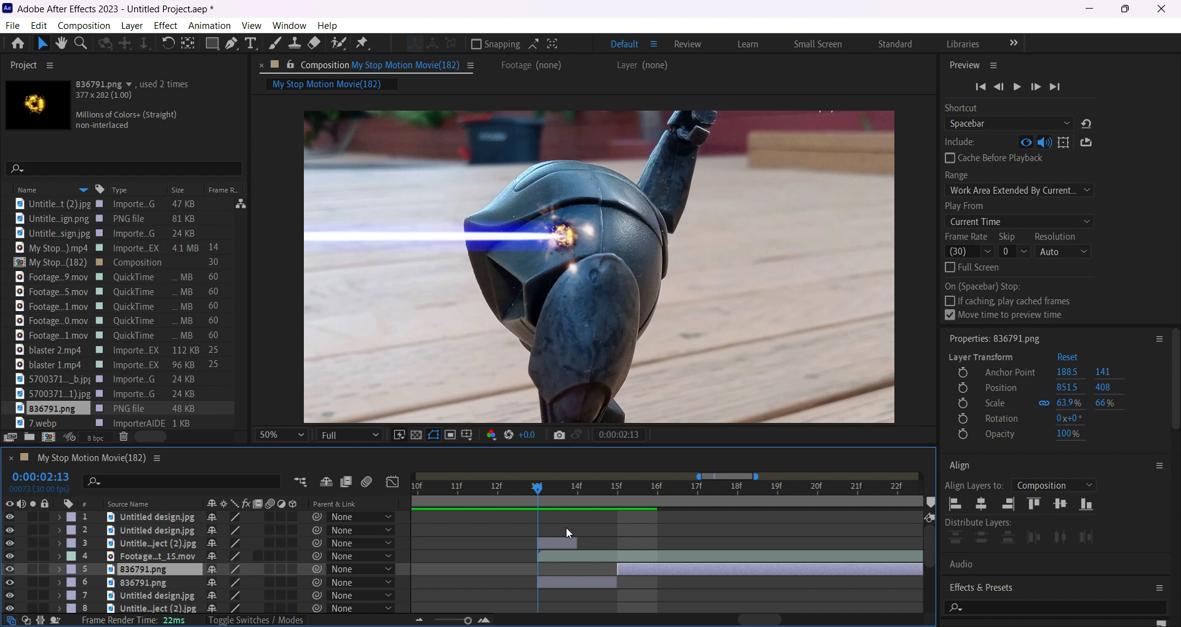
key("Page_Down")
key("Page_Down")
left_click_drag(603, 217, 704, 226)
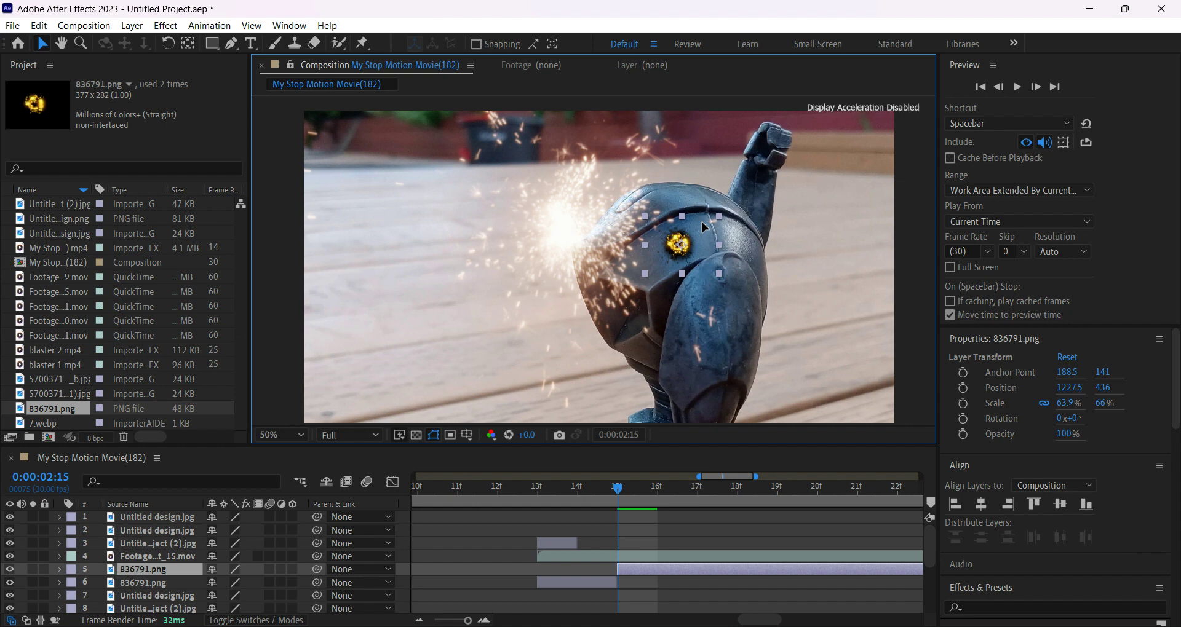
left_click_drag(620, 492, 747, 510)
Step: Split the scorch layer again, shrink the new piece to 54.4% × 57.4%, and move it onto the droid's head
key("ctrl+shift+d")
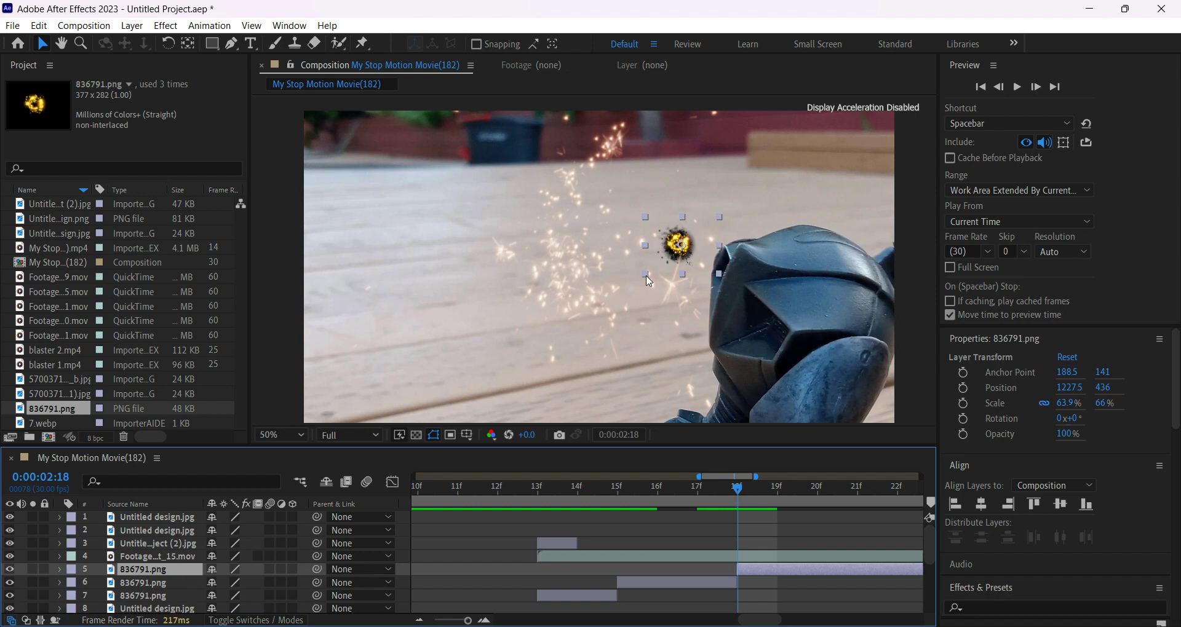
left_click_drag(648, 282, 653, 278)
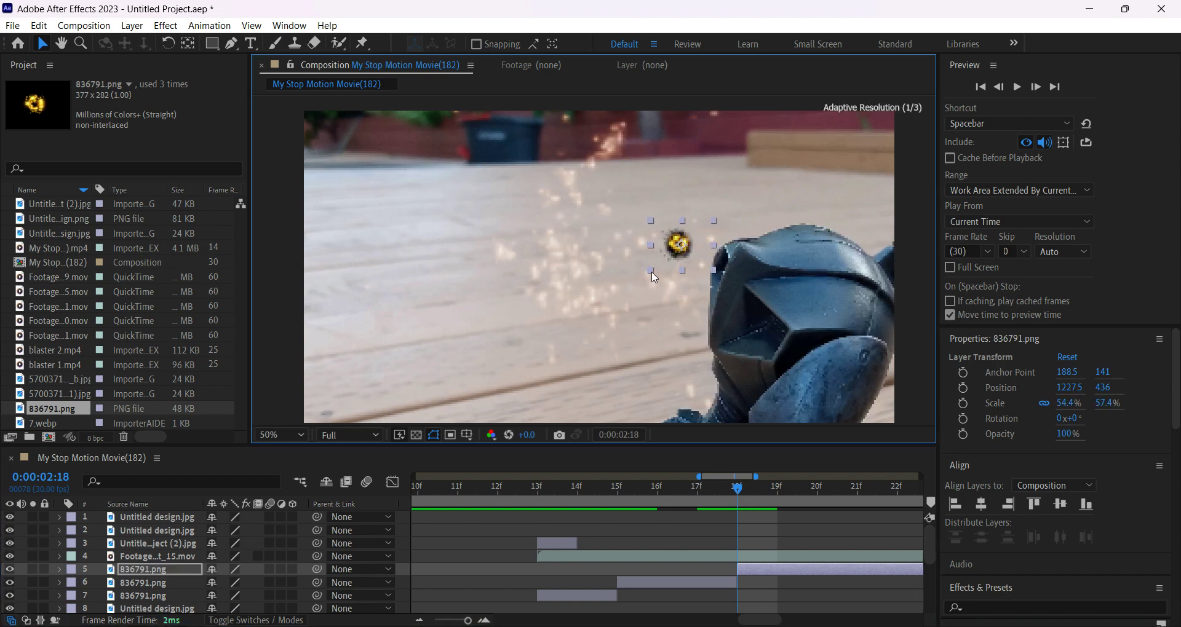
left_click_drag(686, 247, 853, 305)
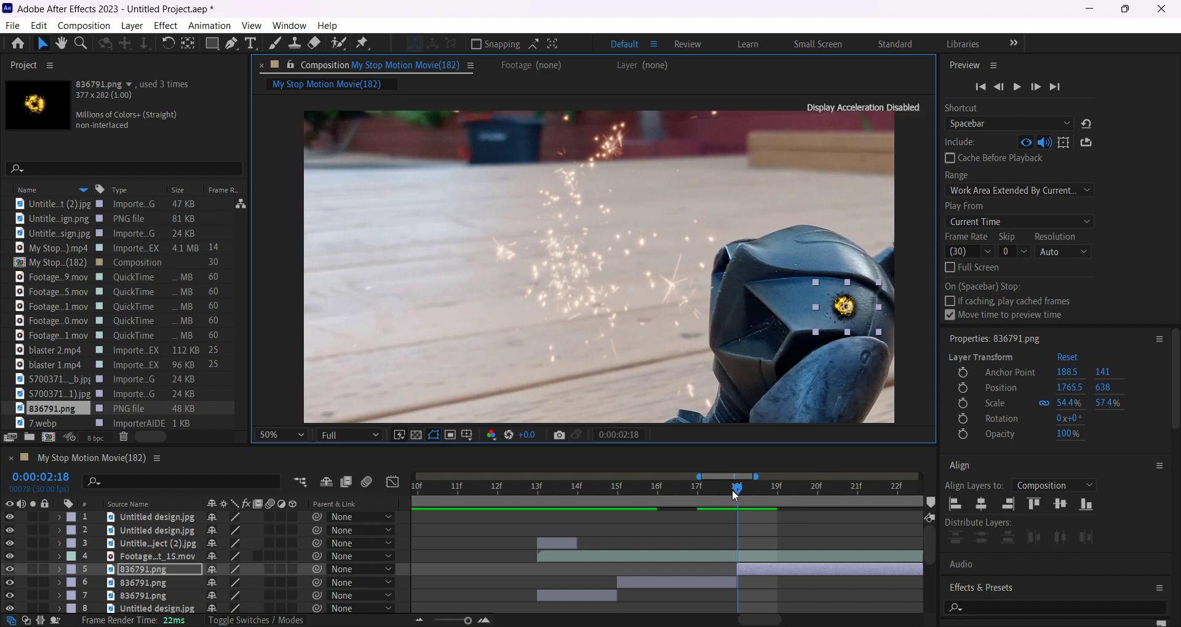
Step: Trim the piece to end at 0:00:02:20 and scrub the later frames to check it
left_click_drag(734, 489, 850, 549)
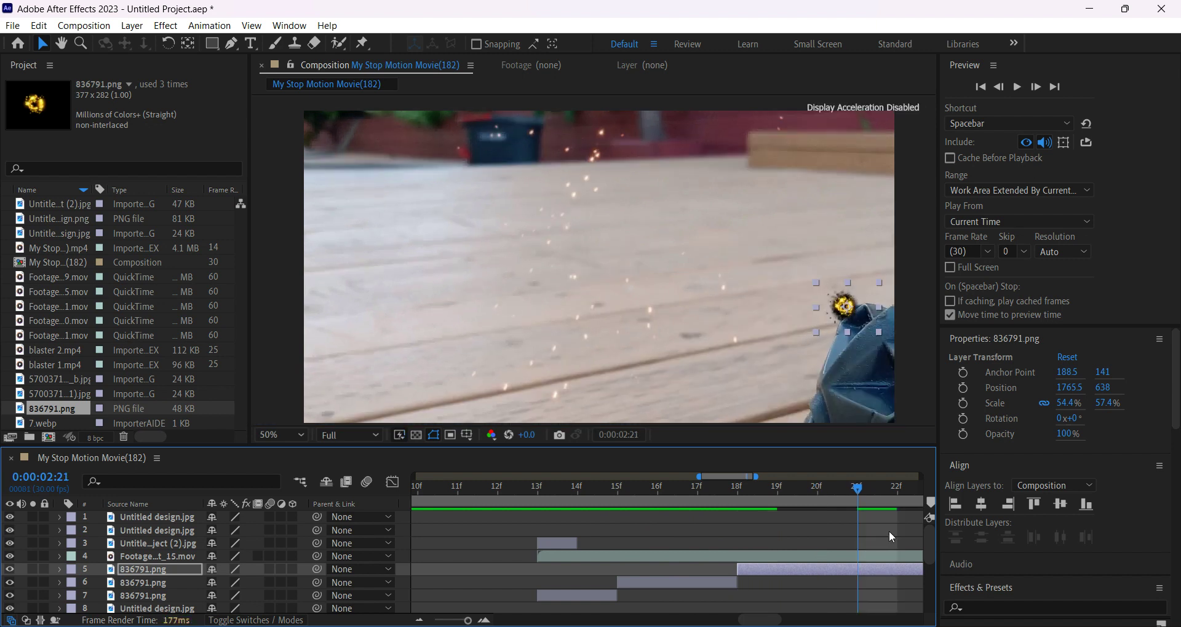
key("alt+]")
left_click(851, 516)
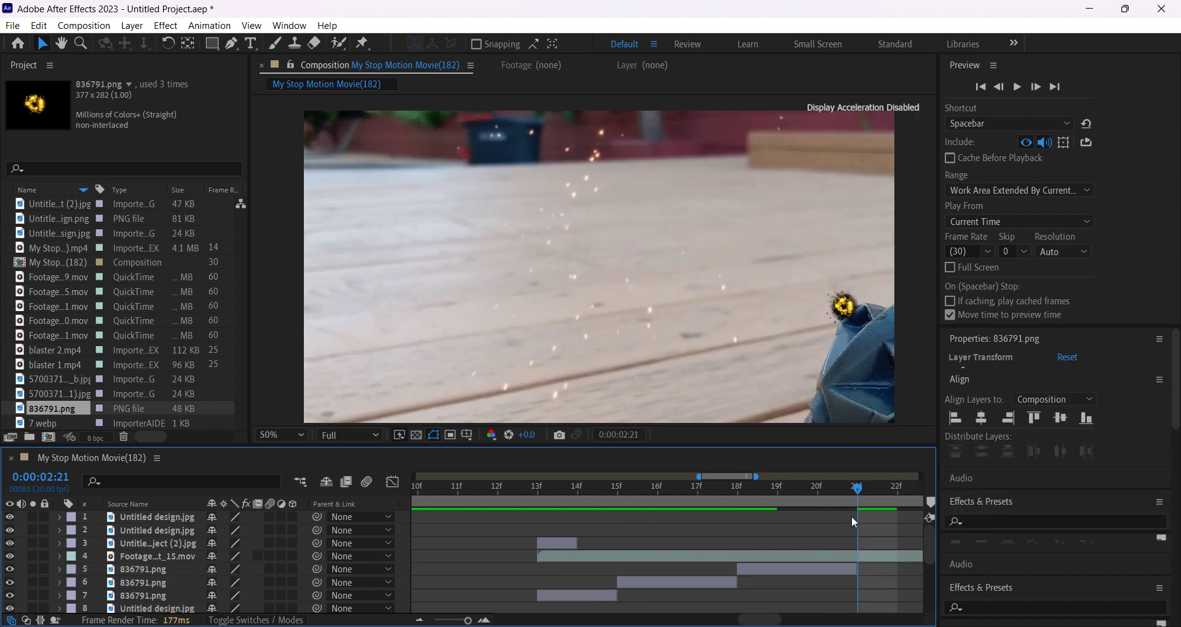
left_click(818, 489)
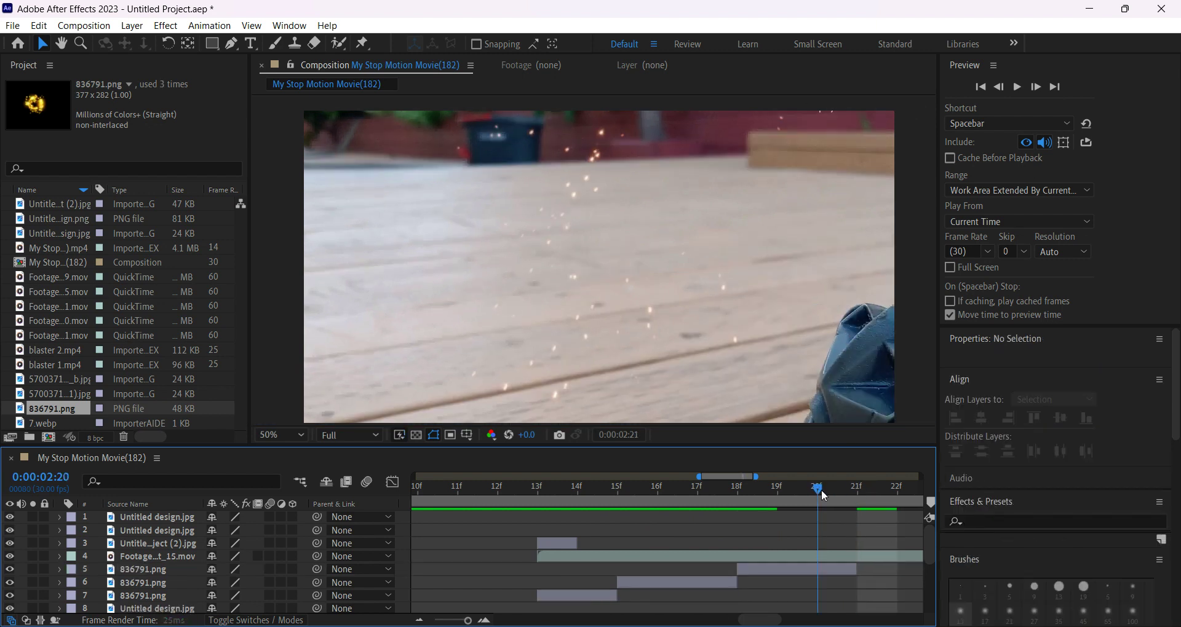
left_click(841, 574)
key("alt+]")
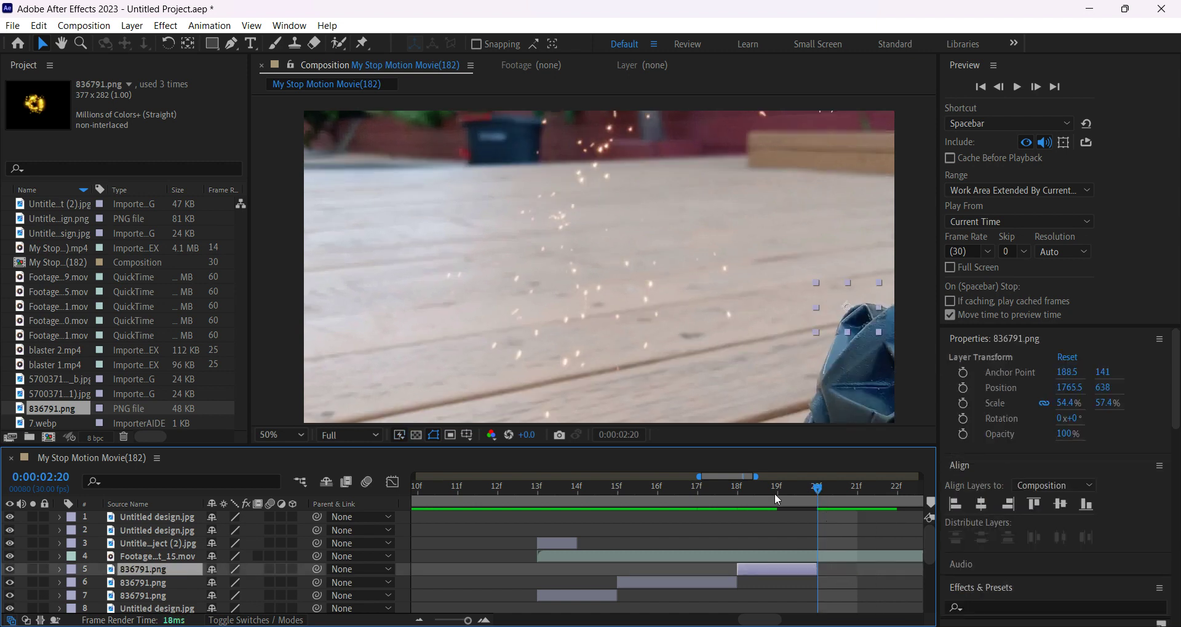
left_click(777, 499)
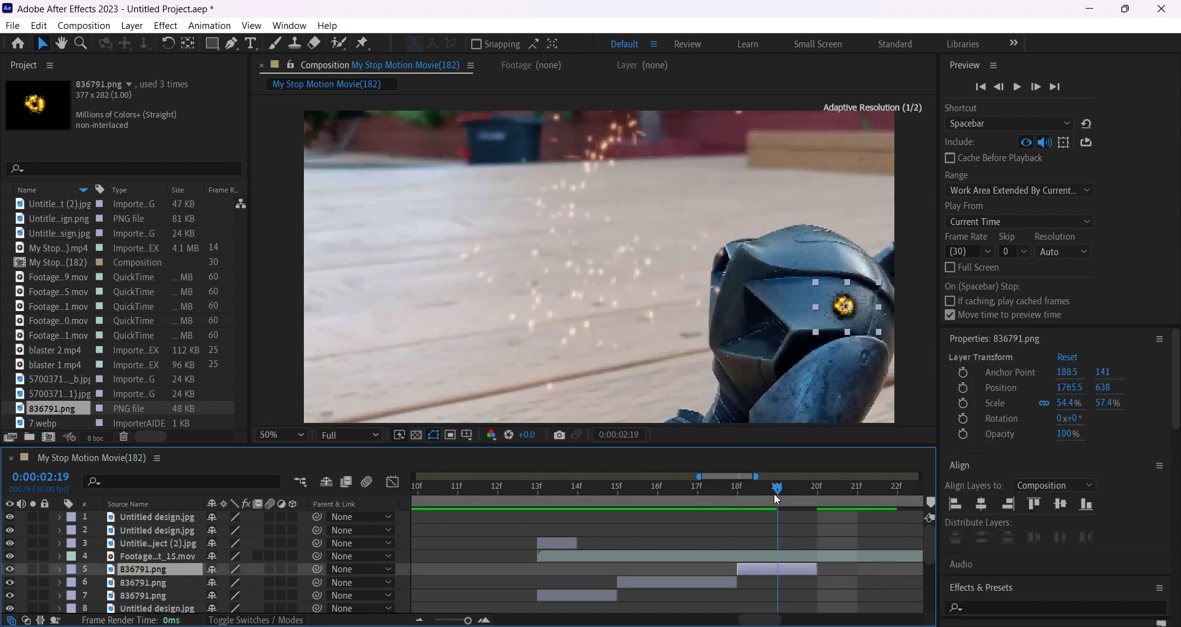
left_click(805, 490)
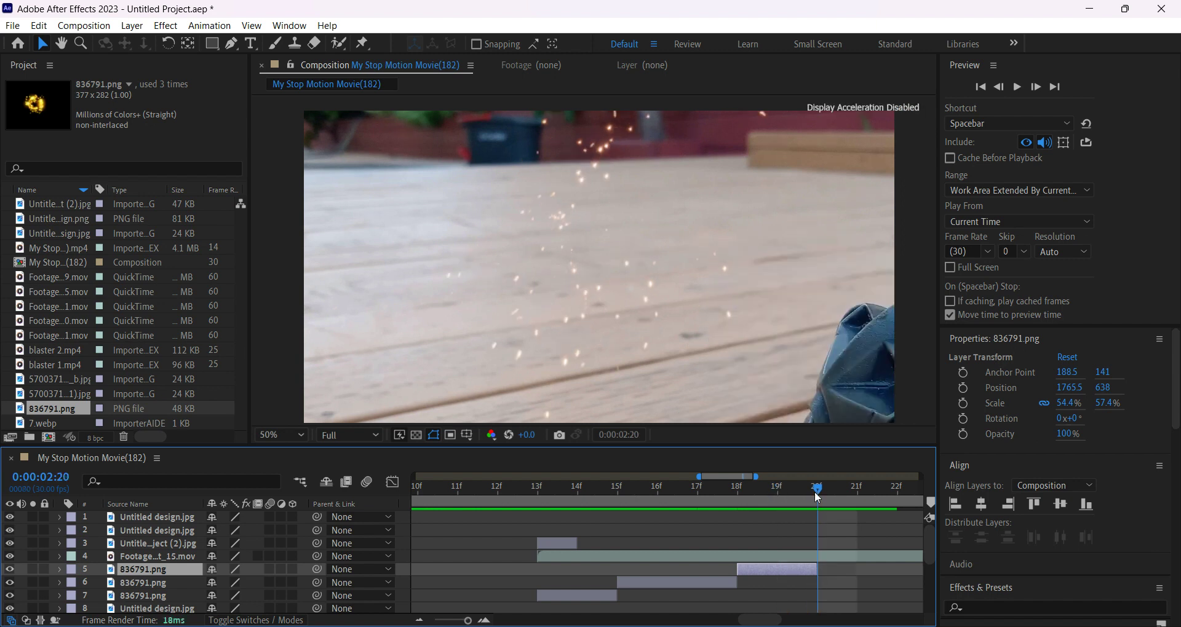
left_click_drag(814, 492, 1007, 518)
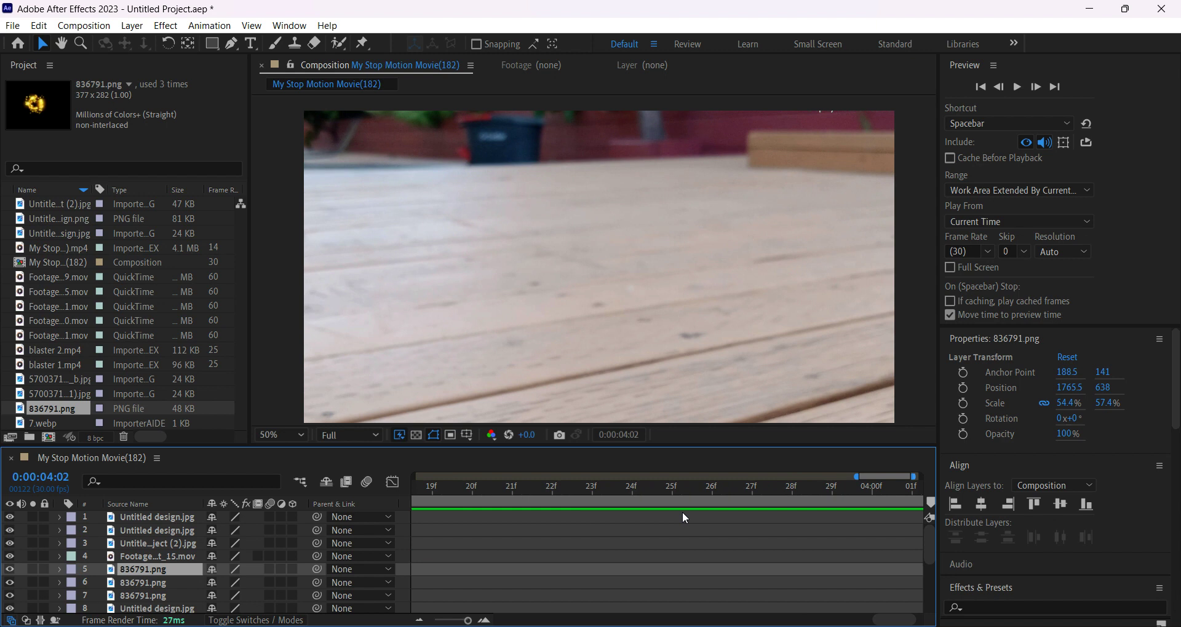
Step: Navigate the timeline back to the clone's muzzle flash around frame 20, zoomed to single frames
left_click_drag(685, 519, 407, 495)
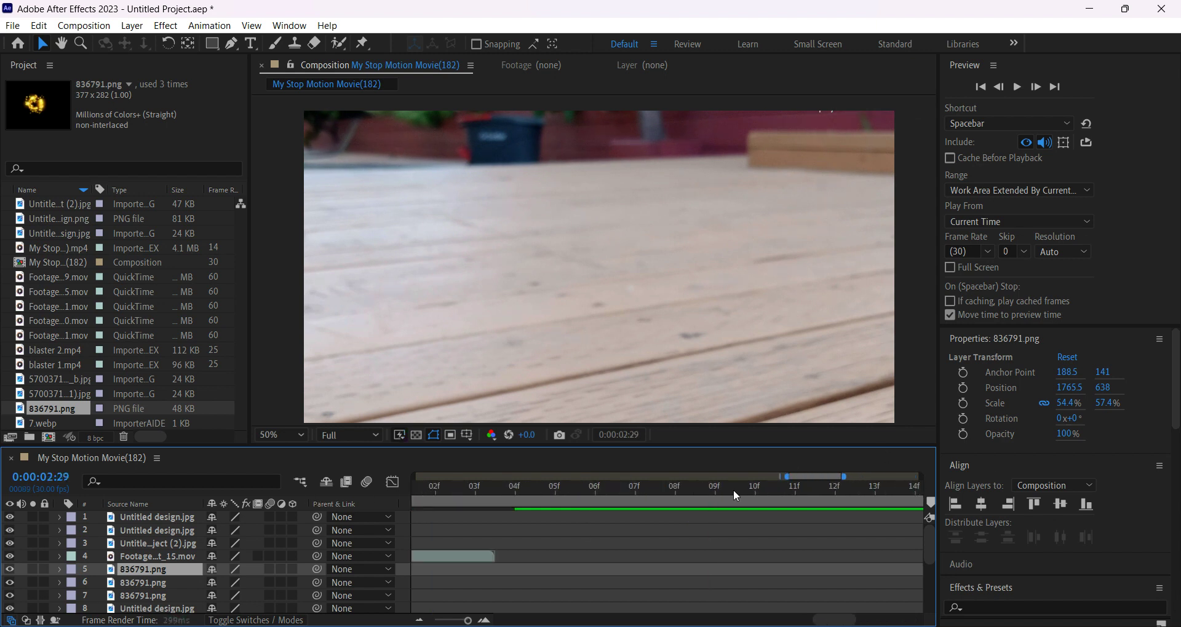
left_click_drag(789, 475, 666, 476)
left_click_drag(739, 492, 391, 511)
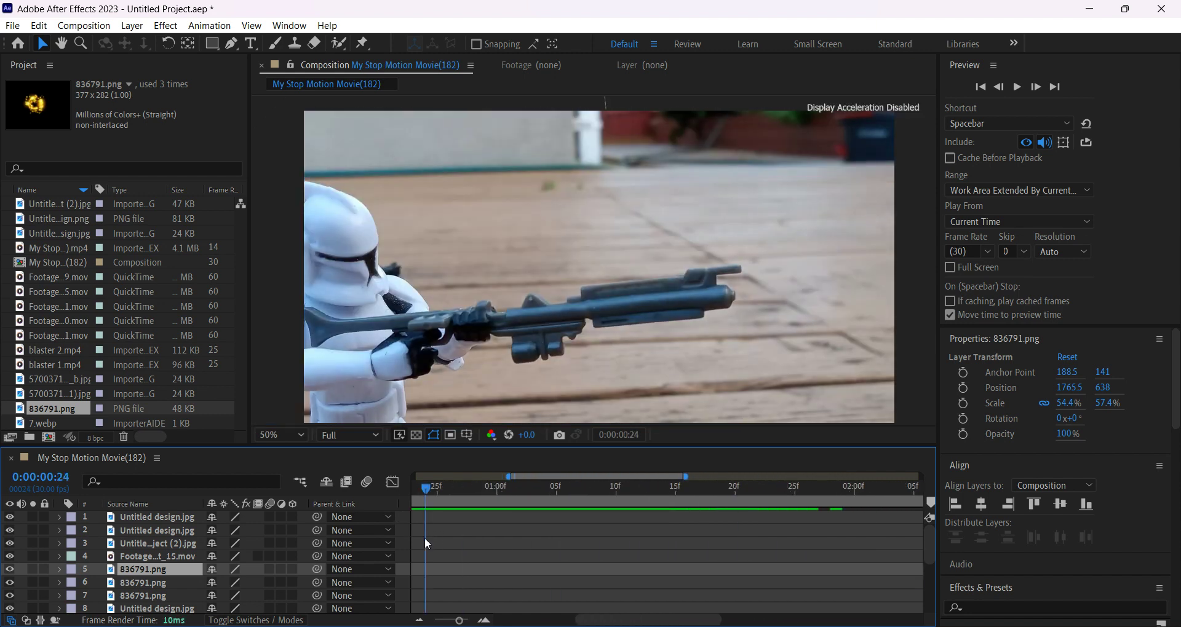
left_click_drag(655, 573, 475, 552)
scroll(534, 541, "down", 3)
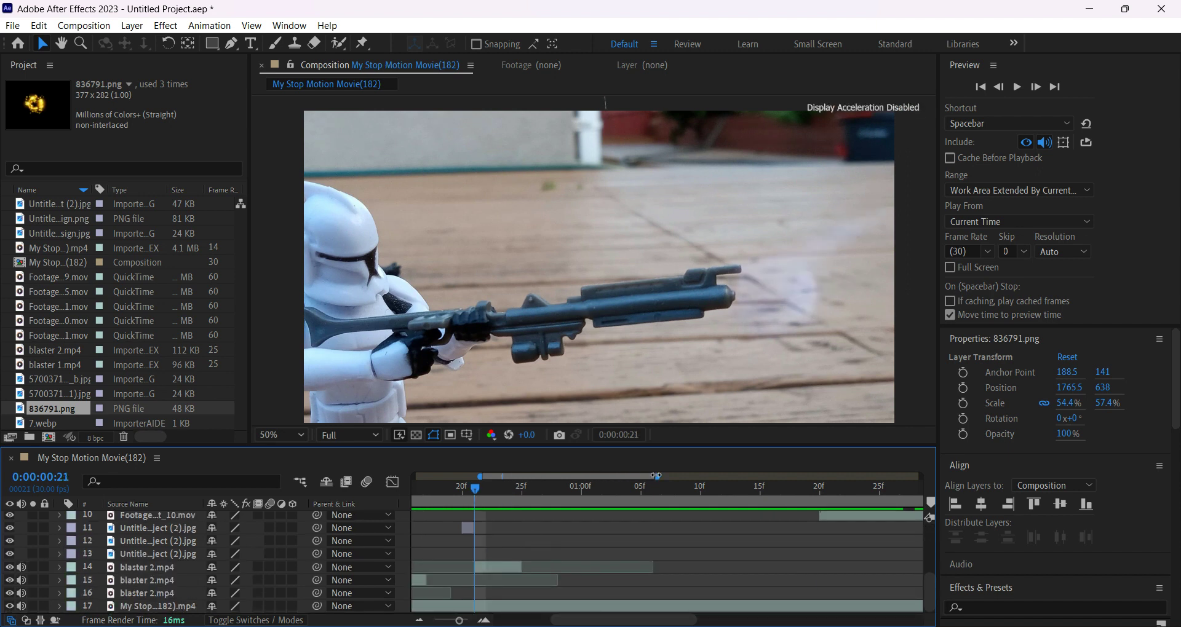
left_click_drag(656, 475, 483, 480)
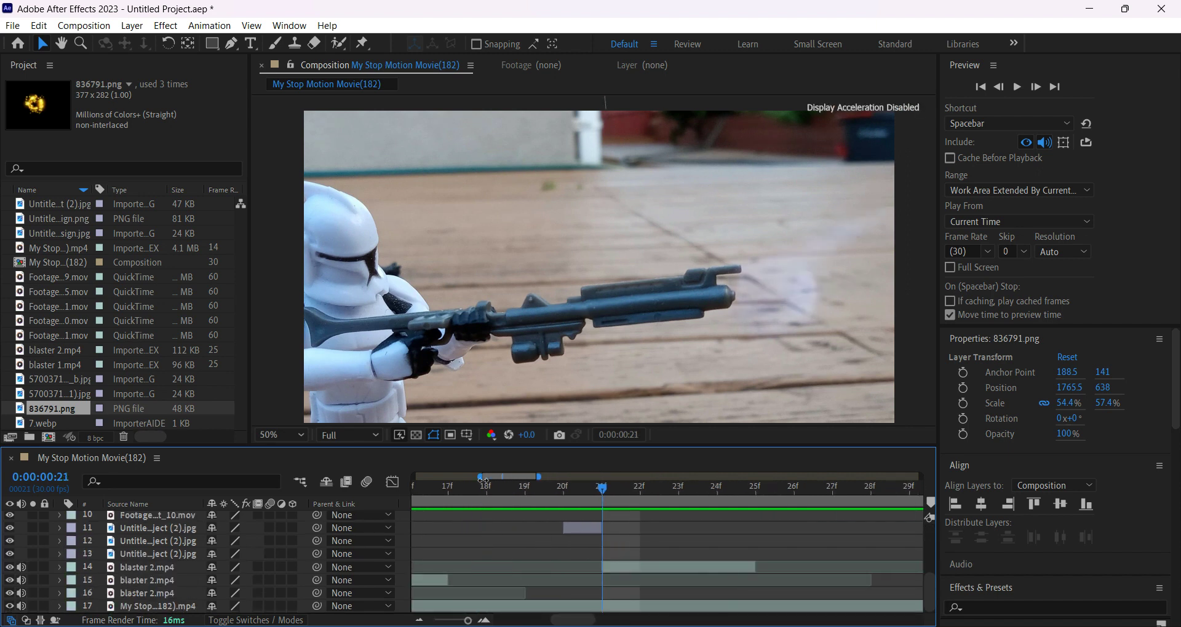
scroll(606, 543, "up", 3)
Step: Duplicate Untitled design.jpg and slide the copy later toward frame 29
left_click(598, 532)
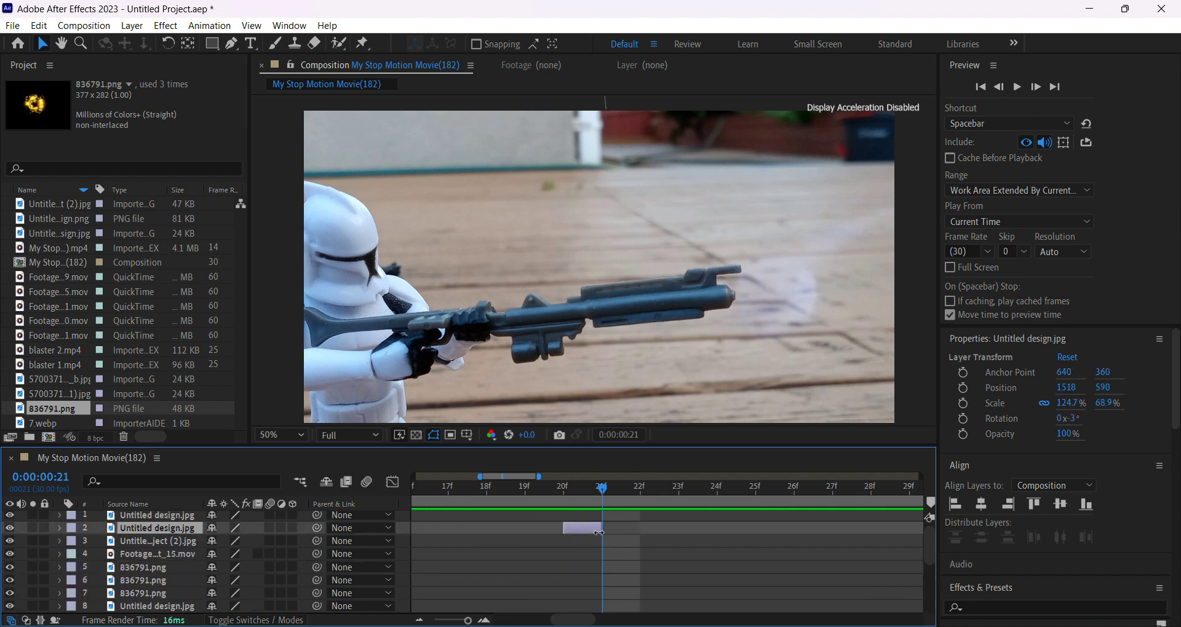
key("ctrl+d")
left_click_drag(584, 535, 927, 565)
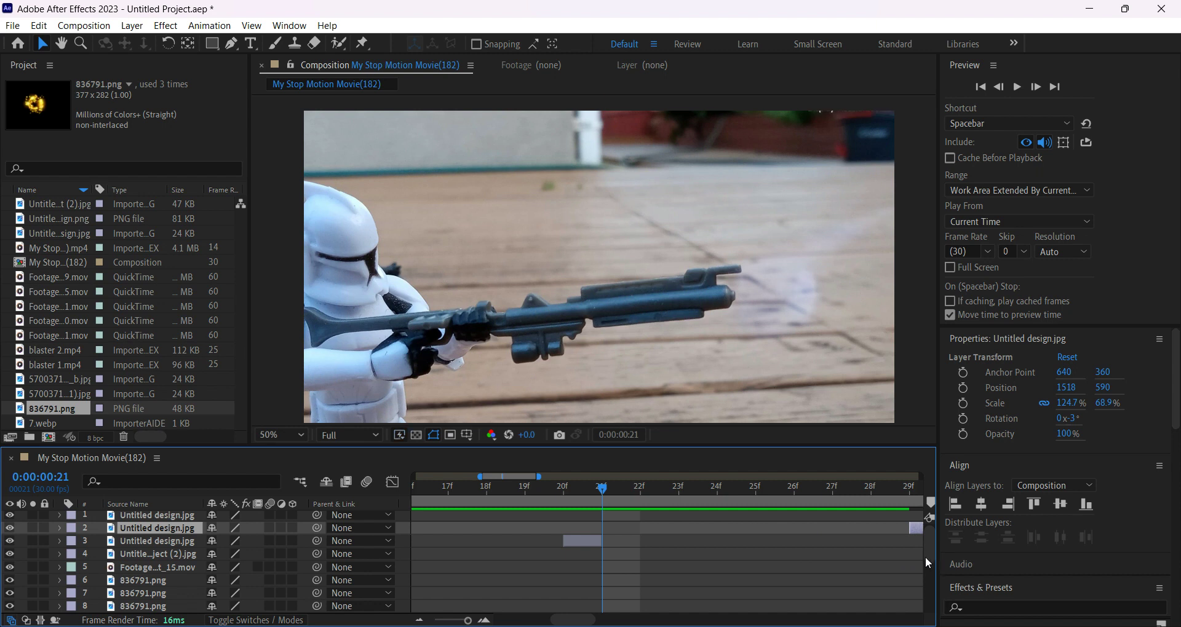
scroll(651, 544, "down", 5)
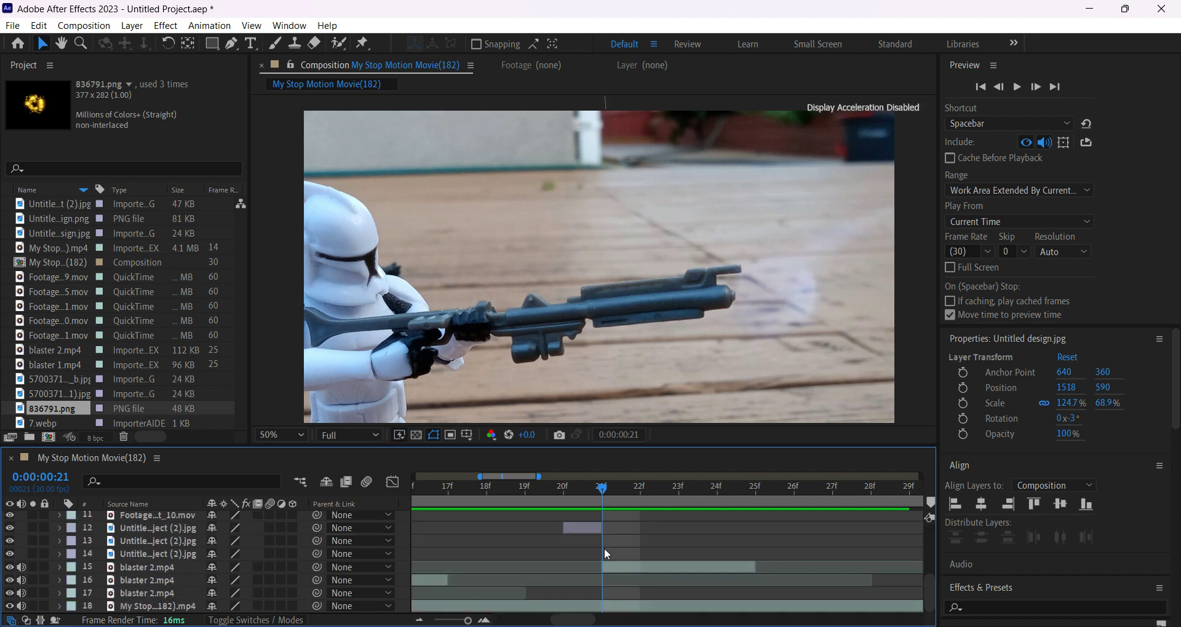
Step: Duplicate Untitled Project (2).jpg and shift the copy later to about frame 28
left_click(595, 525)
key("ctrl+d")
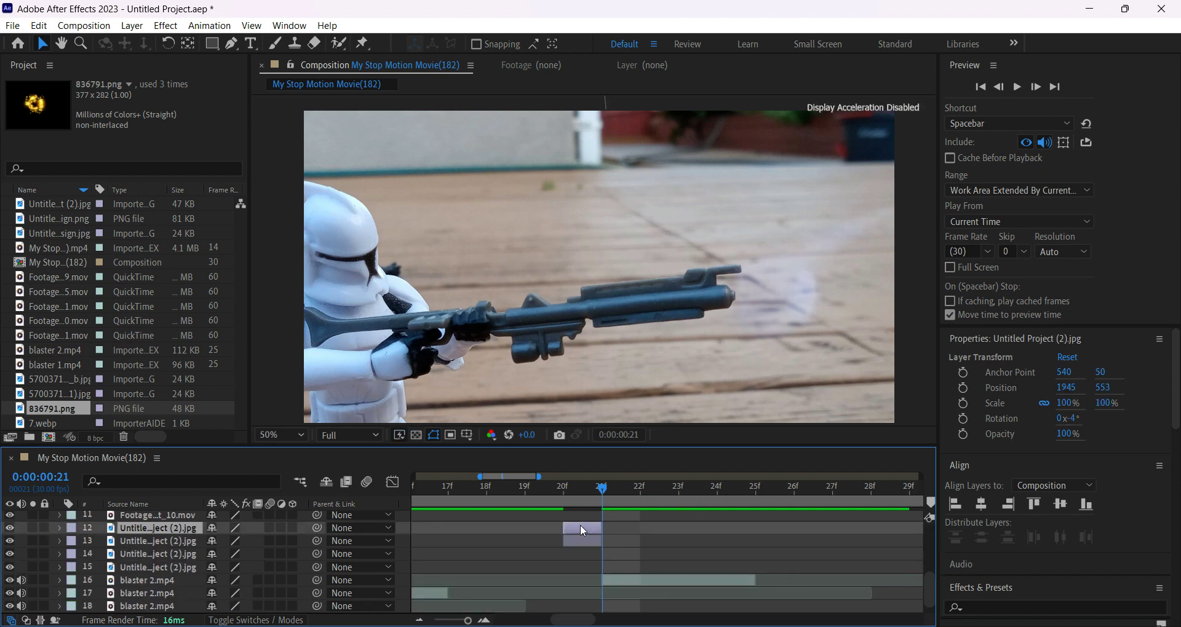
key("bracketleft")
key("alt+Page_Down")
key("alt+Page_Down")
key("alt+Page_Down")
key("alt+Page_Down")
key("alt+Page_Down")
key("alt+Page_Down")
key("alt+Page_Down")
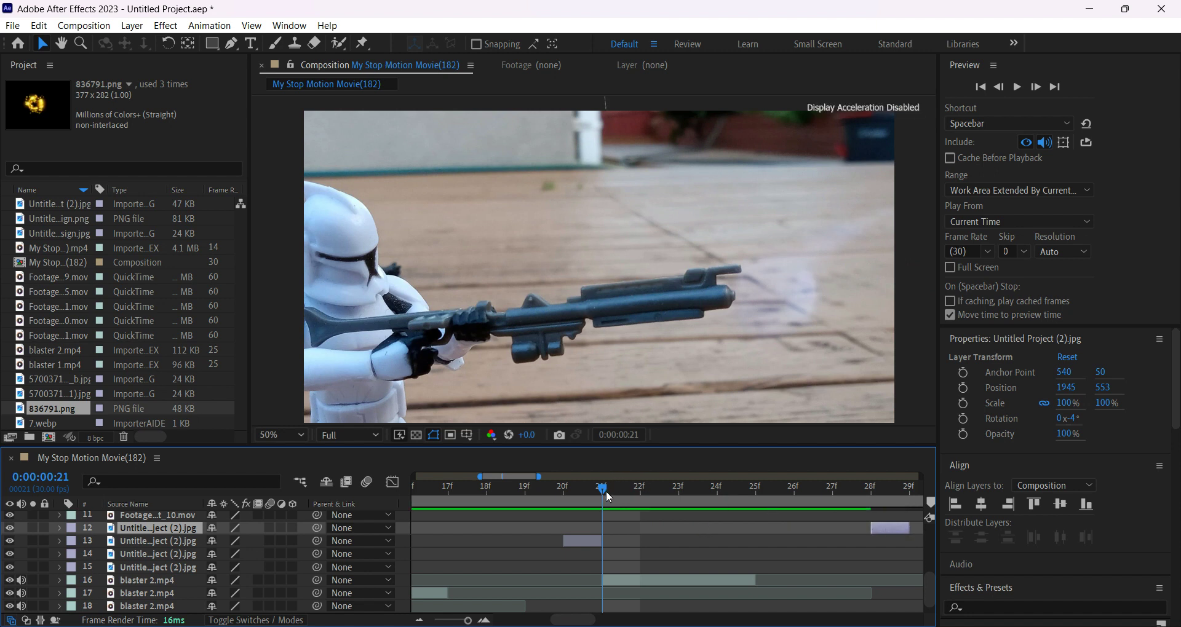
left_click_drag(606, 491, 698, 540)
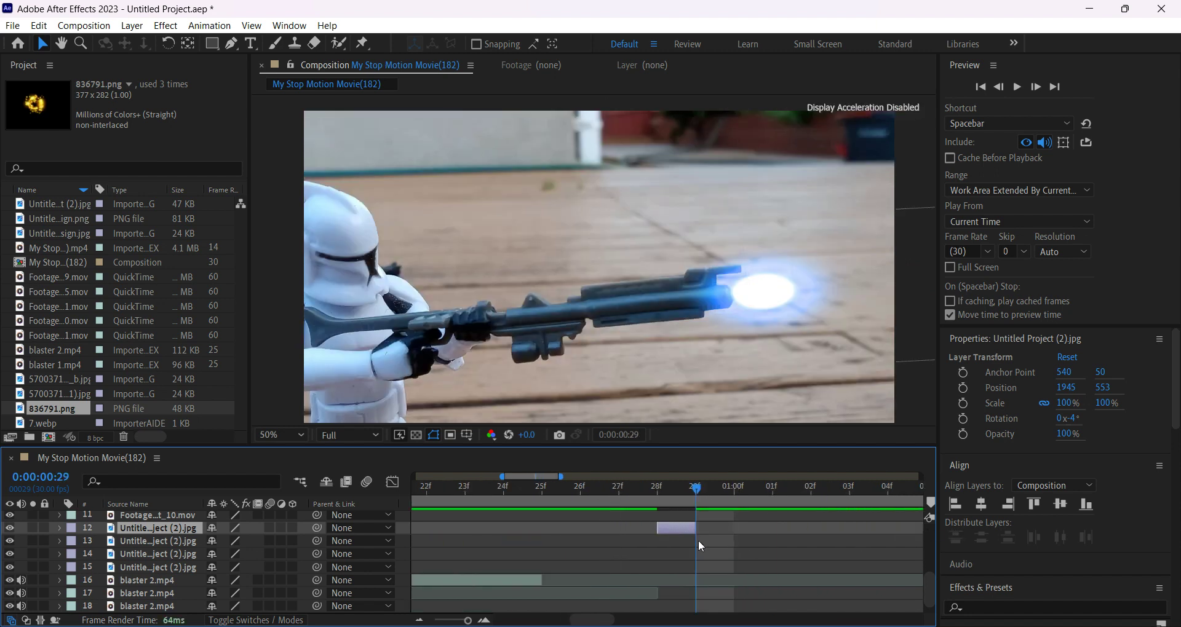
Step: Move the blaster 2.mp4 bolt clip so it starts around 0:00:01:01, just after one second
left_click(519, 584)
left_click_drag(519, 584, 852, 580)
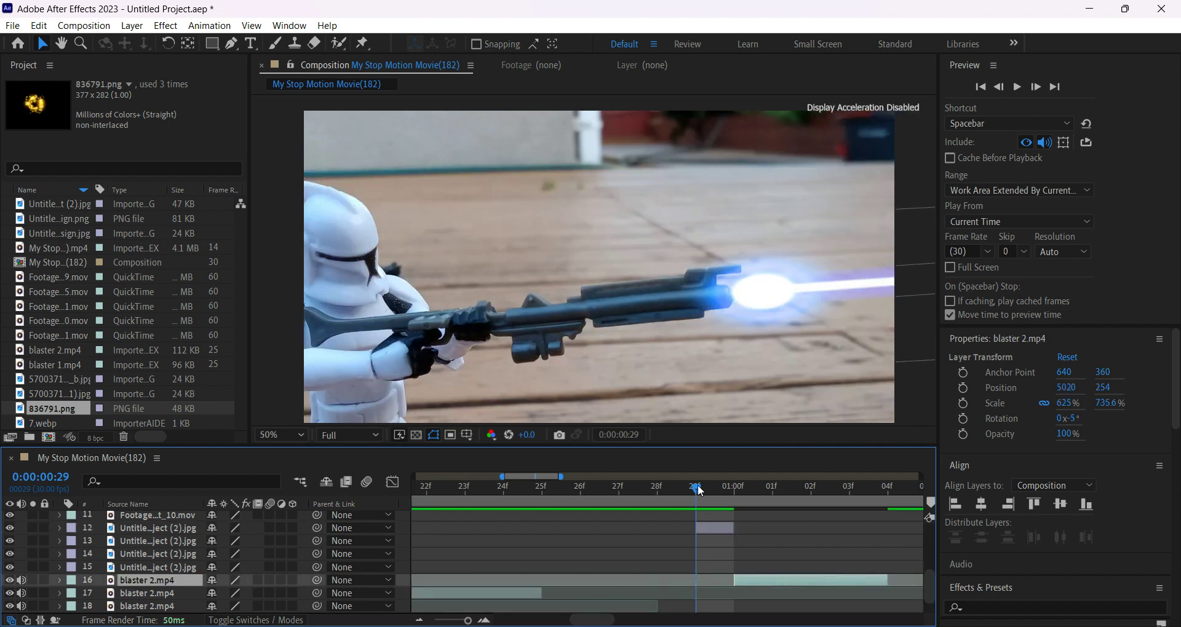
left_click_drag(699, 490, 585, 572)
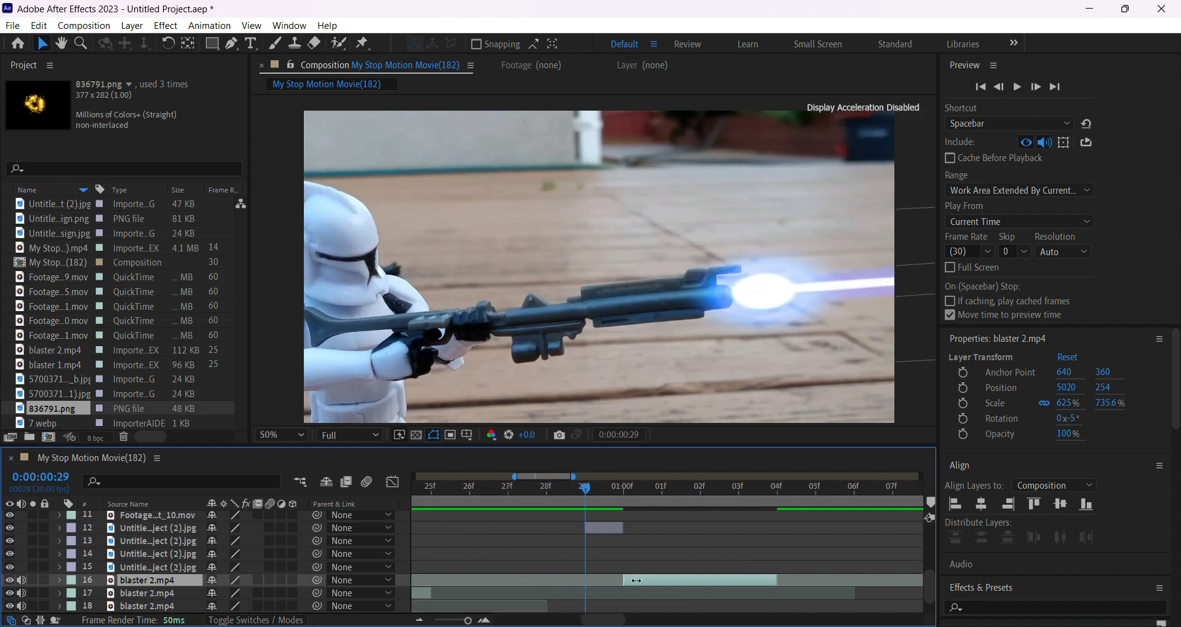
left_click_drag(666, 580, 692, 580)
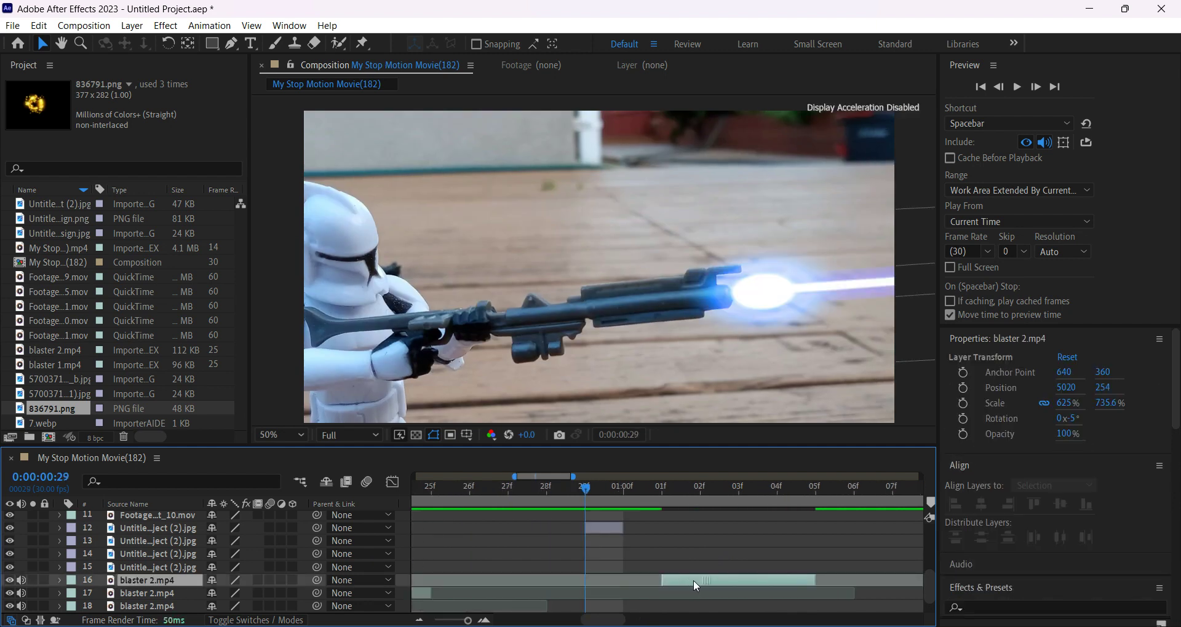
Step: Shift layer 12's bar one frame later and check its timing against the Untitled design.jpg layer
left_click_drag(596, 529, 640, 529)
scroll(639, 528, "up", 2)
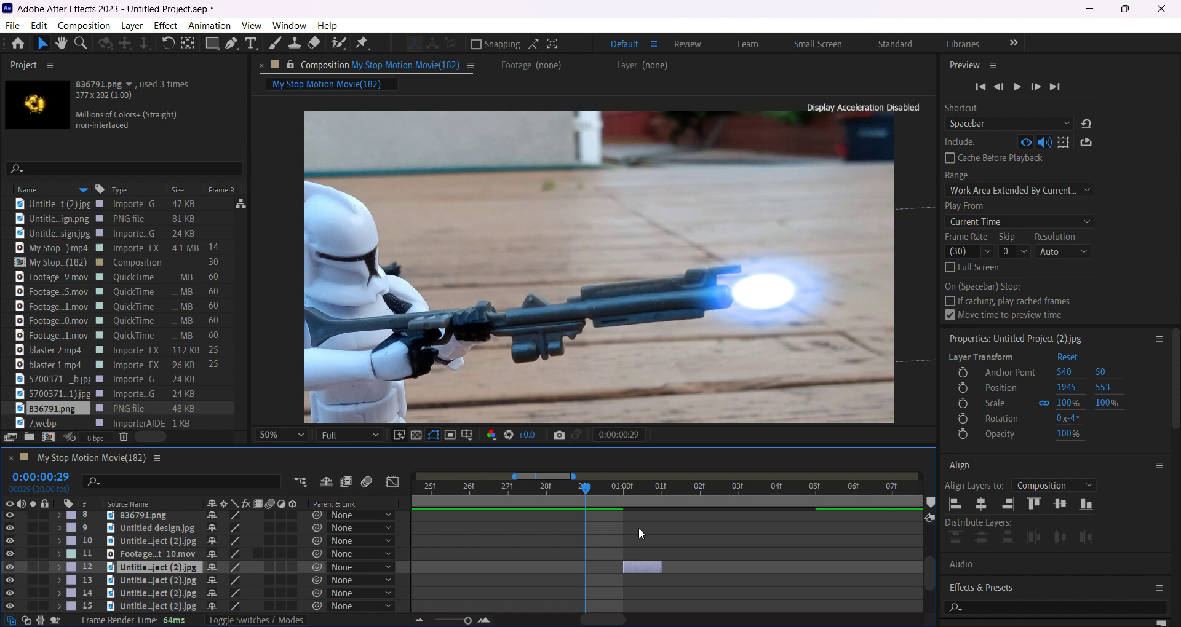
scroll(639, 534, "up", 4)
left_click(624, 517)
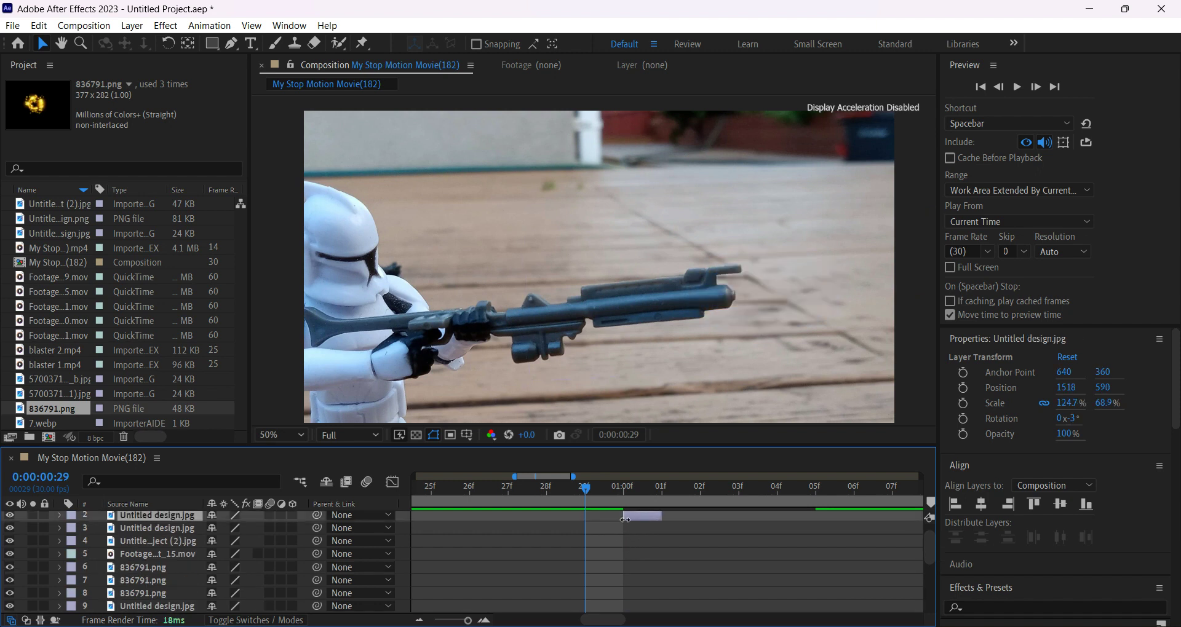
scroll(625, 523, "down", 7)
left_click(736, 541)
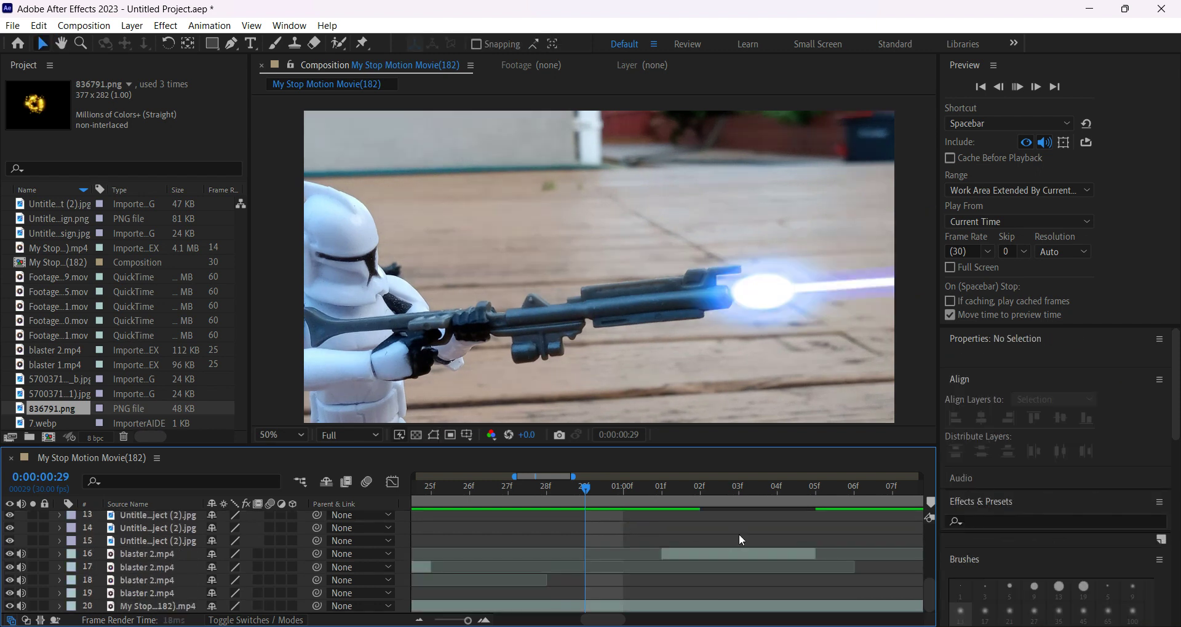
key("space")
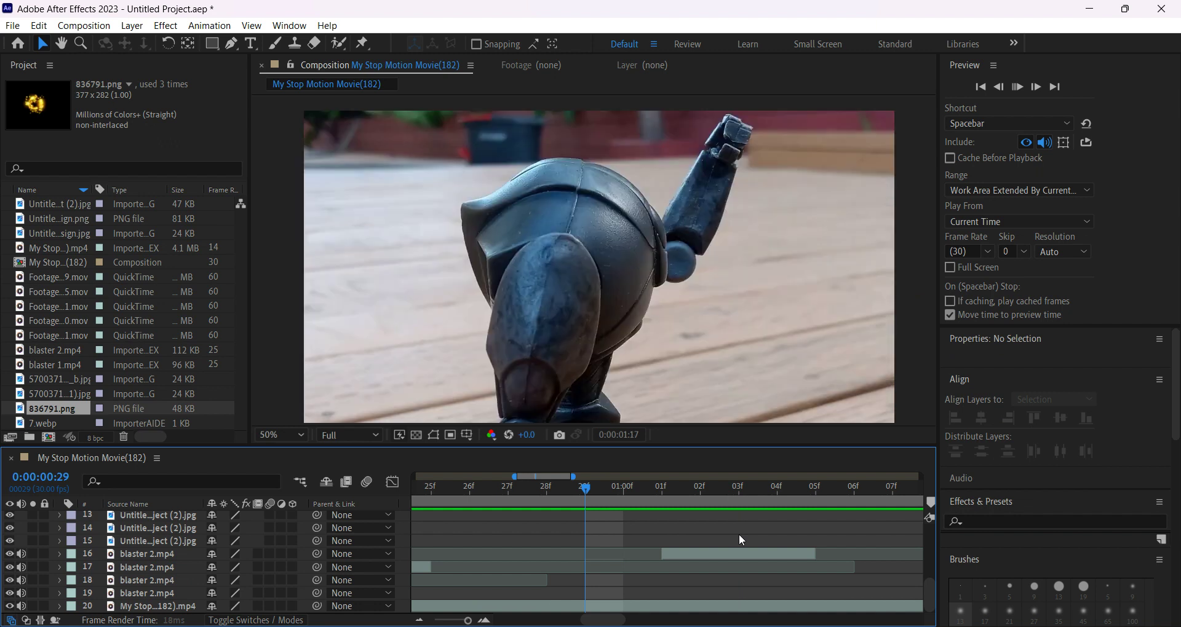
key("space")
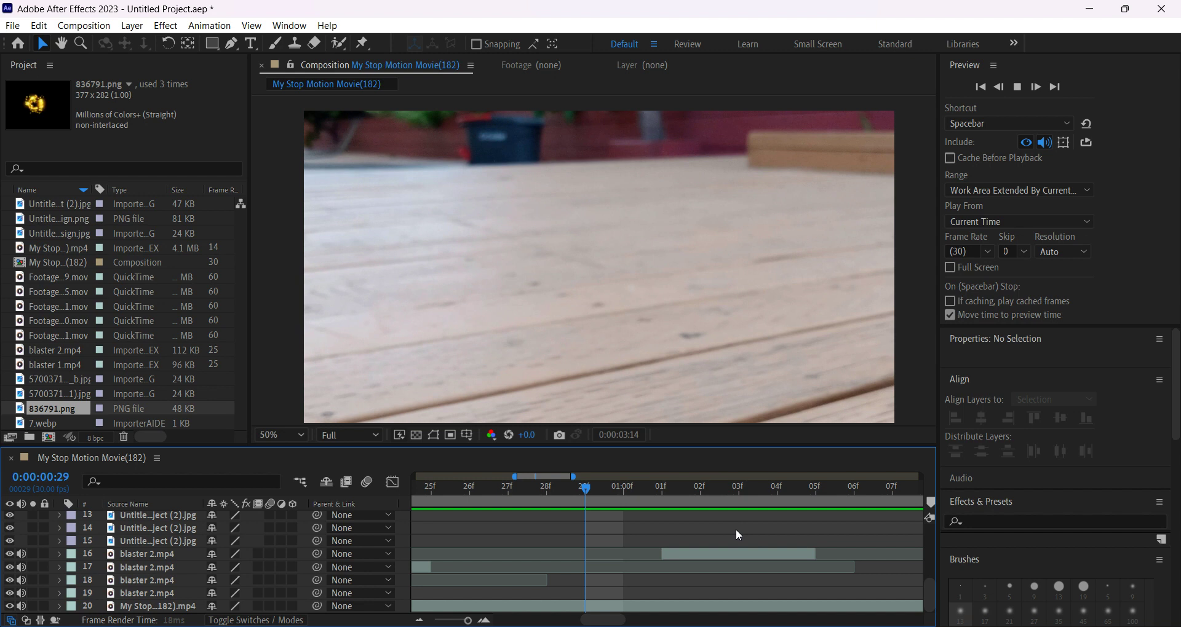
key("space")
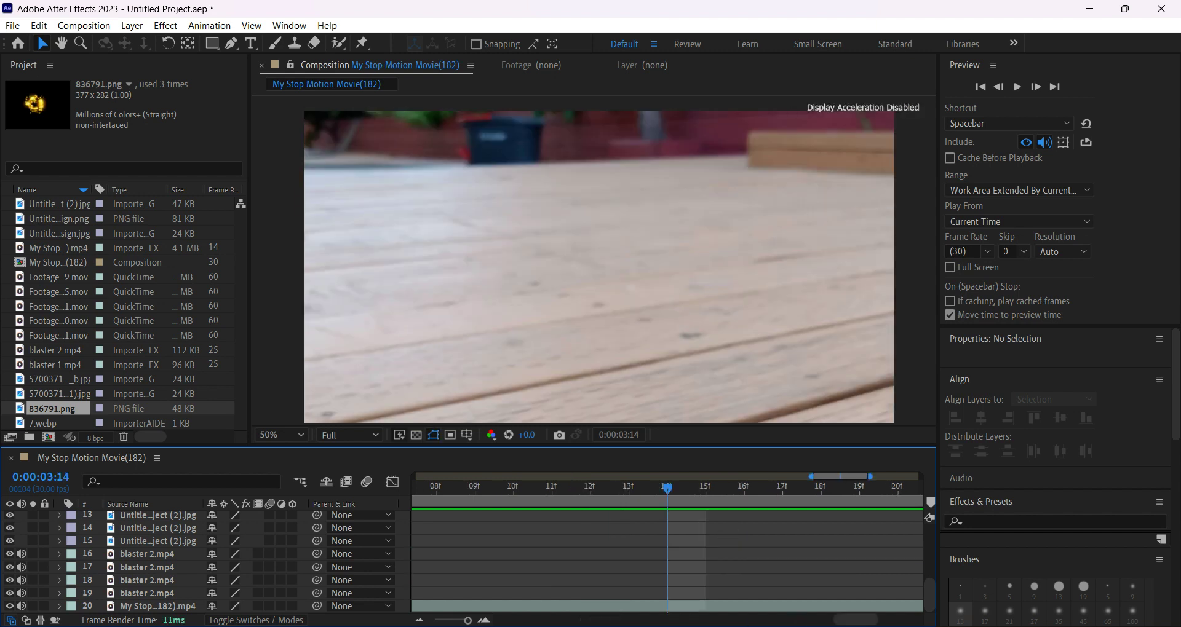